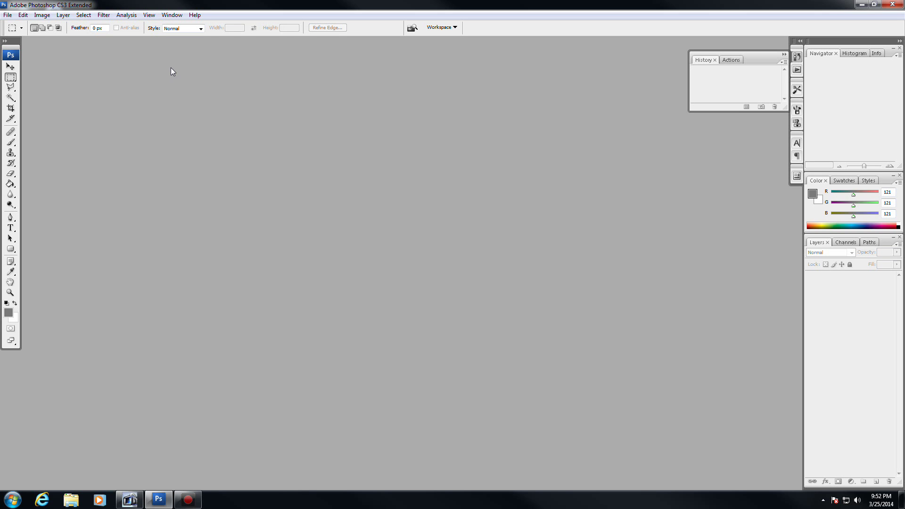
pyautogui.click(8, 15)
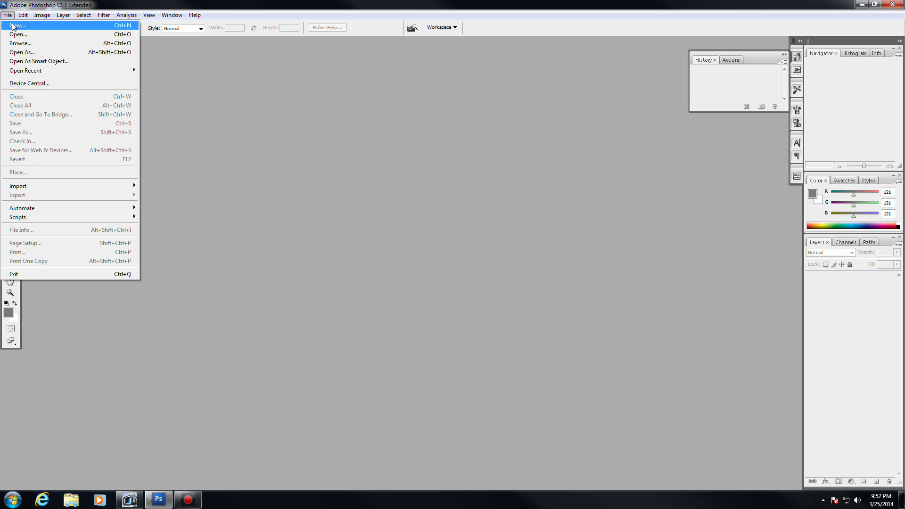
pyautogui.click(14, 26)
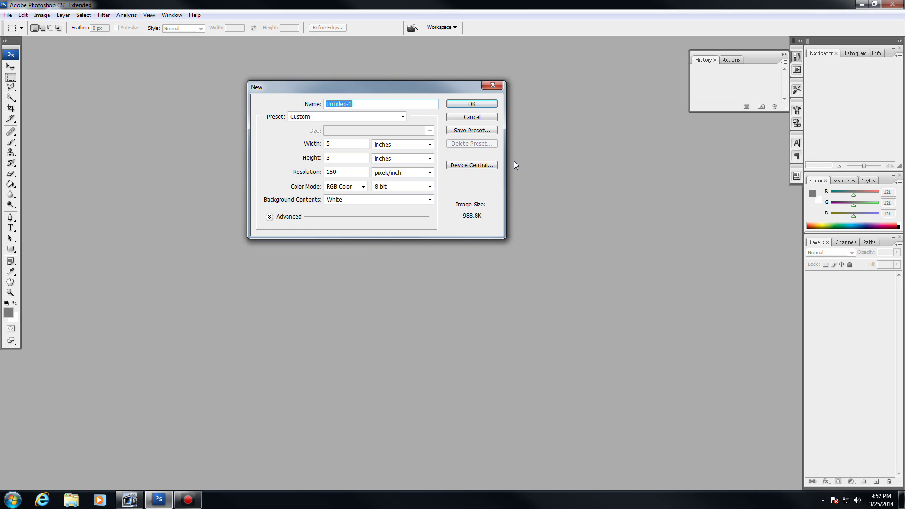
pyautogui.click(483, 118)
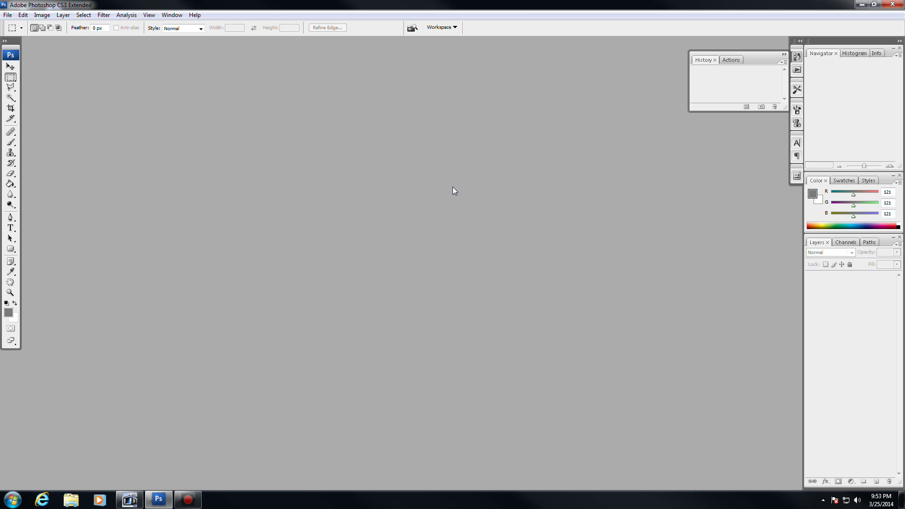
# Start a new document, name it Intro, and review the available presets while keeping Custom.
pyautogui.hotkey('ctrl', 'n')
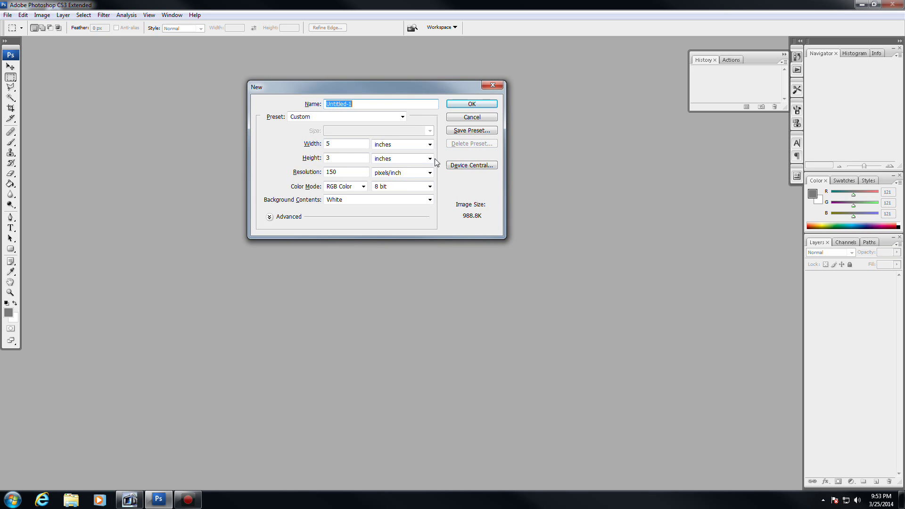
pyautogui.moveTo(394, 86); pyautogui.dragTo(454, 157)
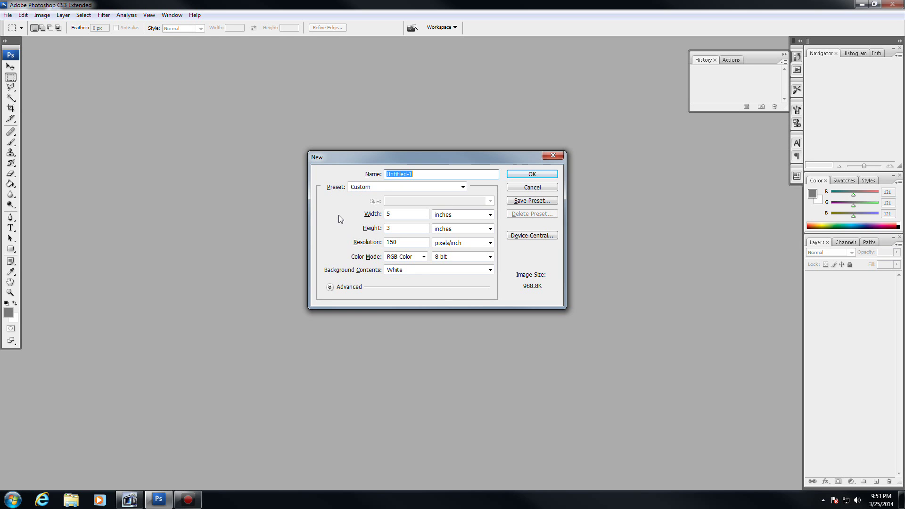
pyautogui.write('Intro')
pyautogui.click(463, 190)
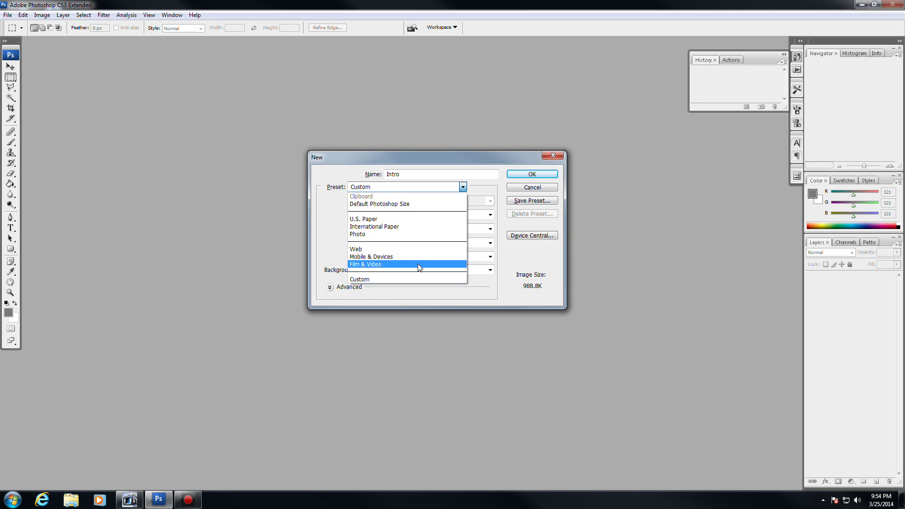
pyautogui.click(324, 238)
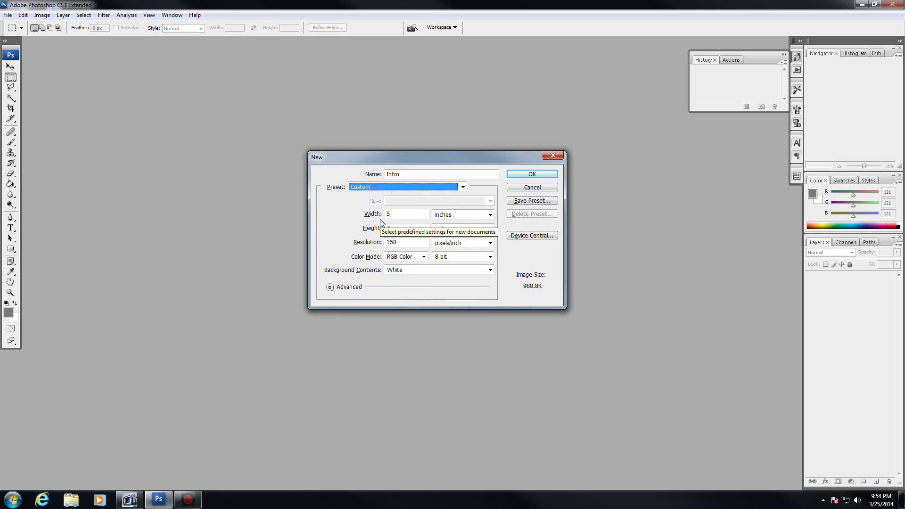
# Set the new document's size to 8 inches wide by 10 inches high.
pyautogui.click(490, 215)
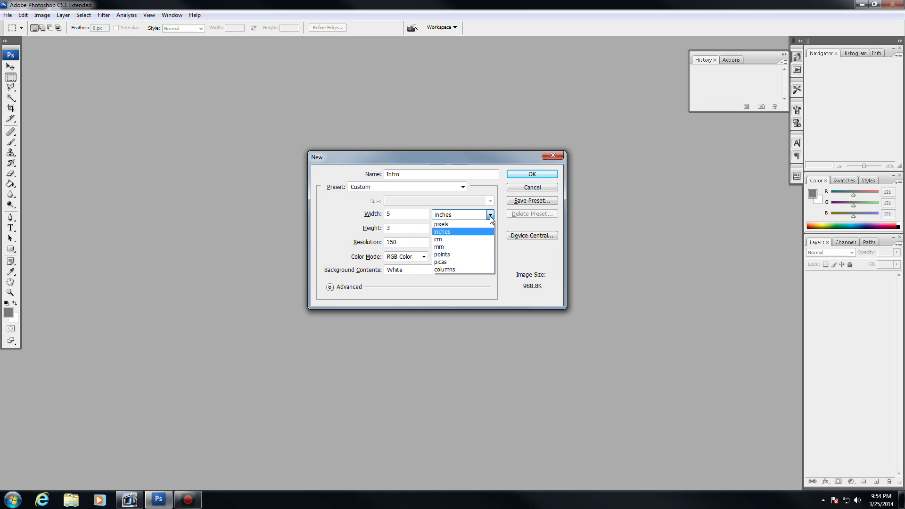
pyautogui.click(351, 213)
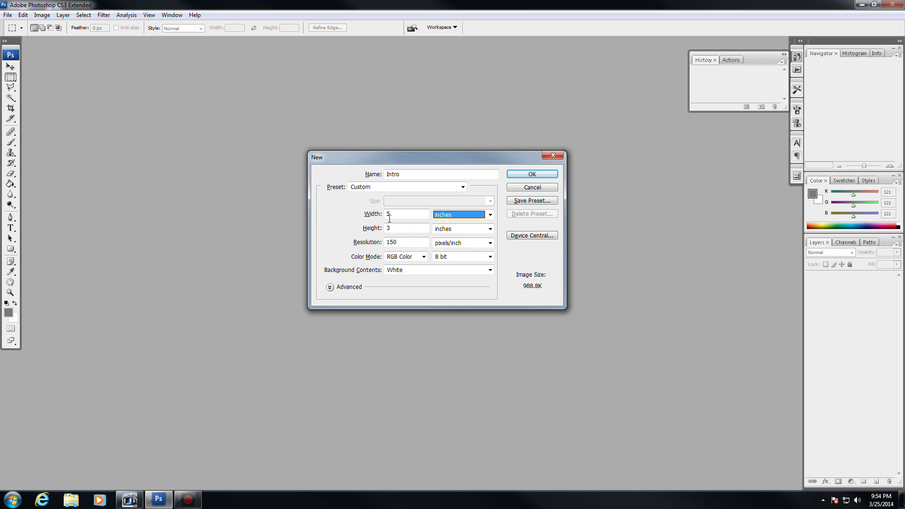
pyautogui.click(396, 231)
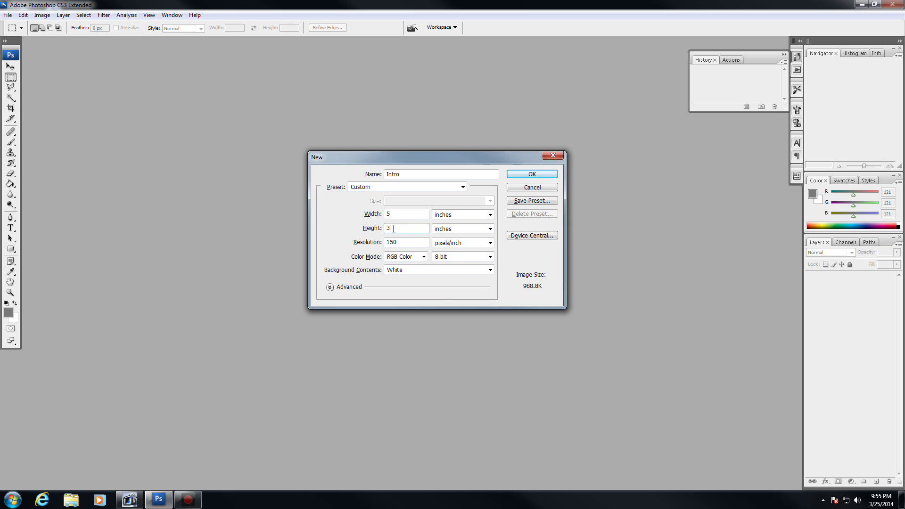
pyautogui.write('10')
pyautogui.click(402, 213)
pyautogui.write('8')
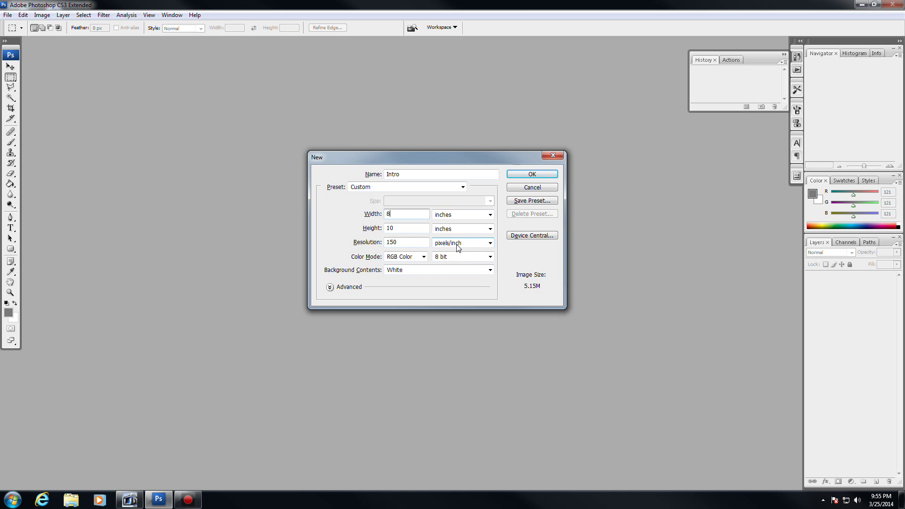
# Examine the new document's options for resolution units, color mode, bit depth and background contents.
pyautogui.click(490, 243)
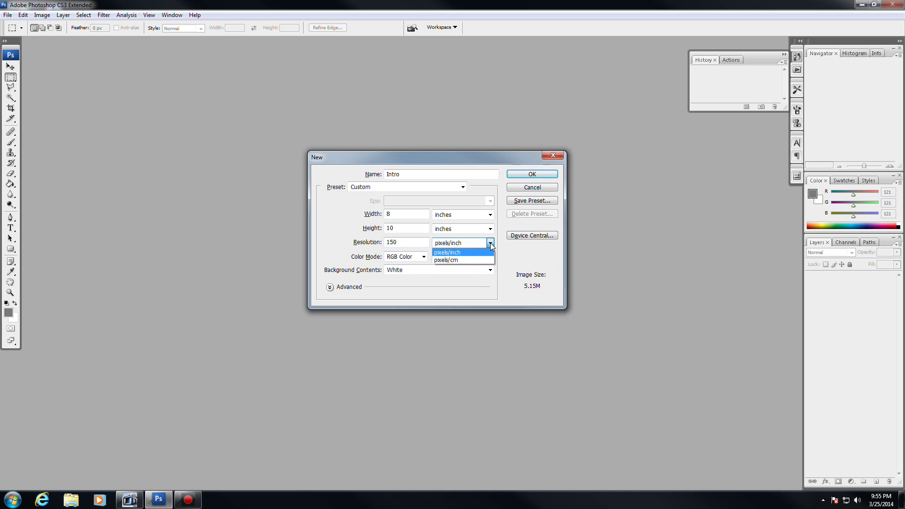
pyautogui.click(328, 232)
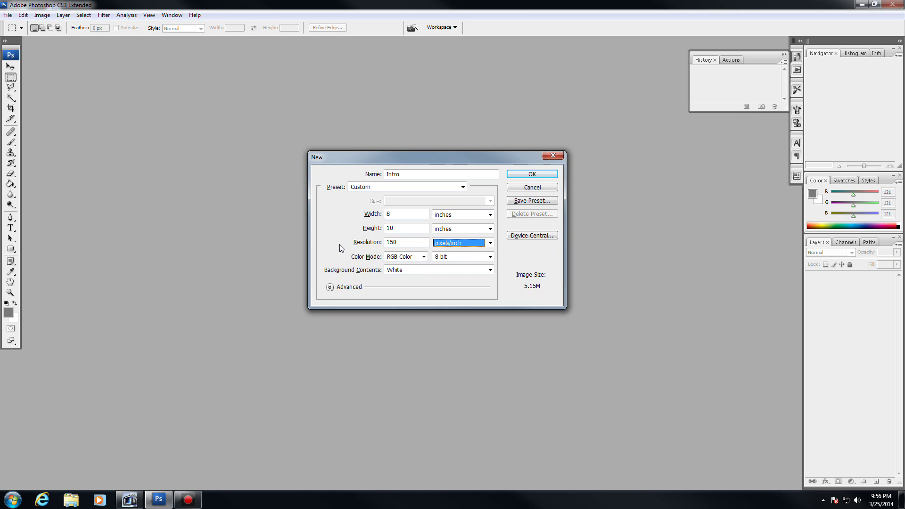
pyautogui.hotkey('alt', 'w')
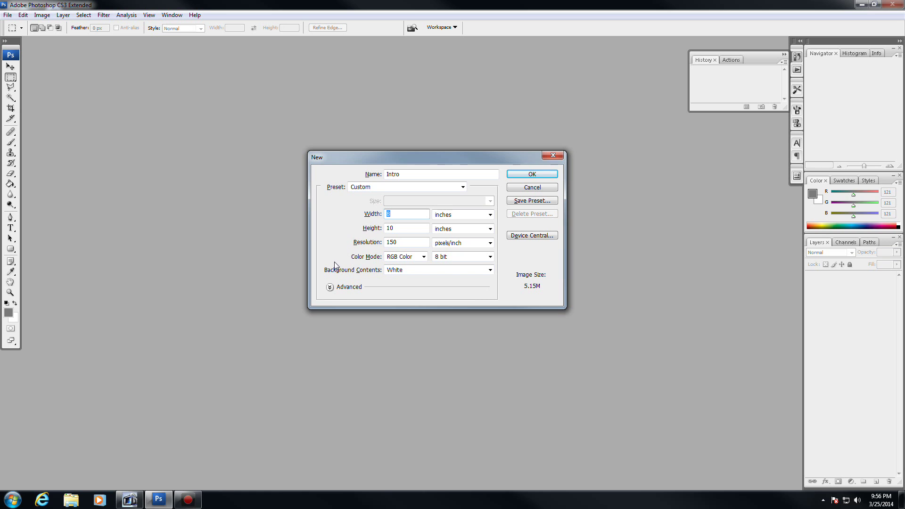
pyautogui.click(424, 259)
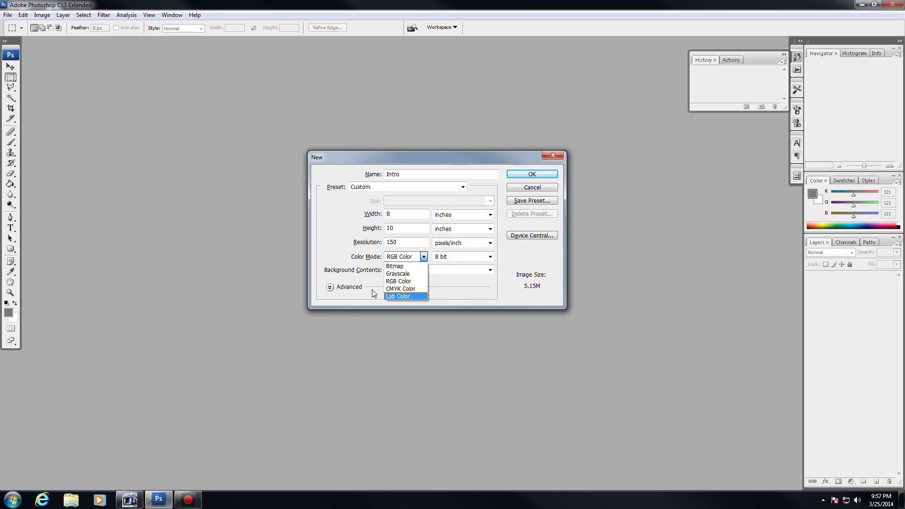
pyautogui.click(347, 257)
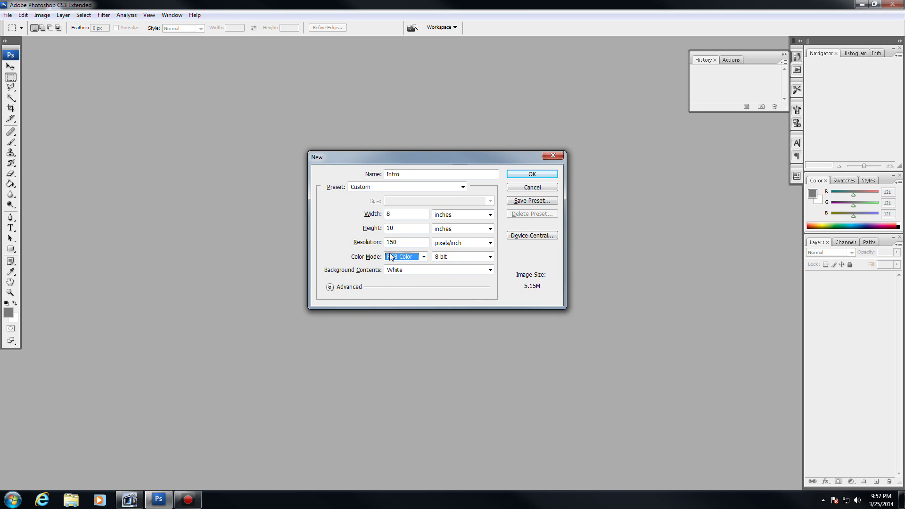
pyautogui.click(491, 260)
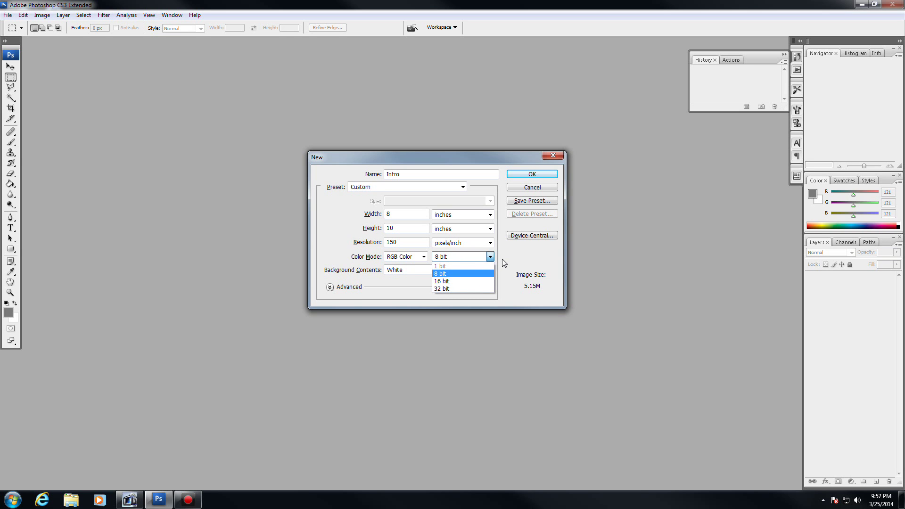
pyautogui.click(501, 258)
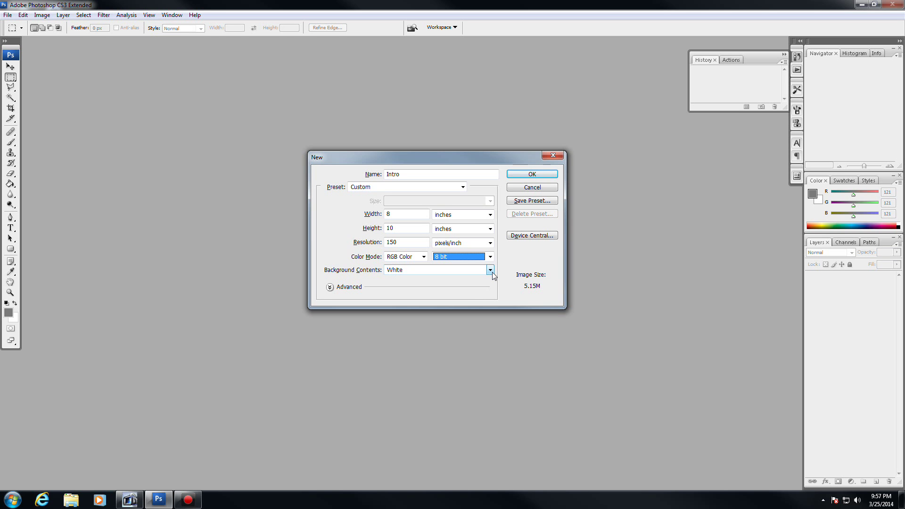
pyautogui.click(490, 270)
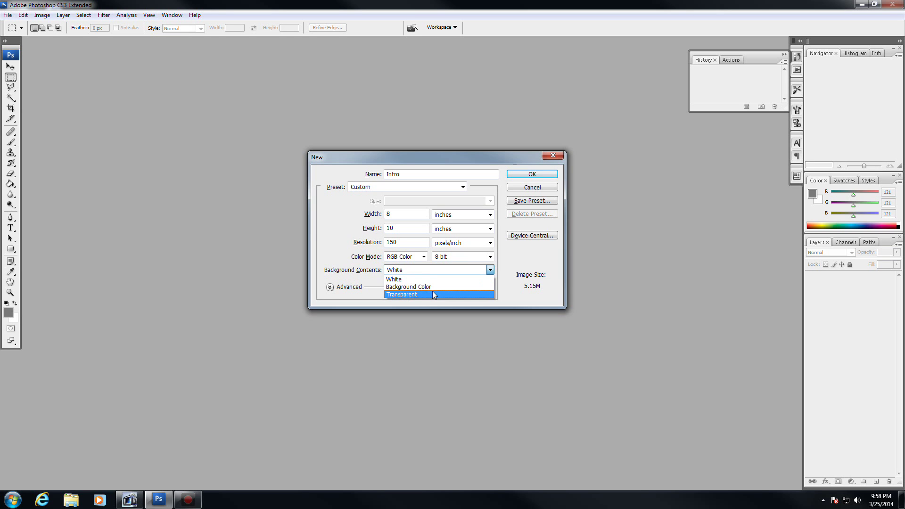
pyautogui.click(329, 240)
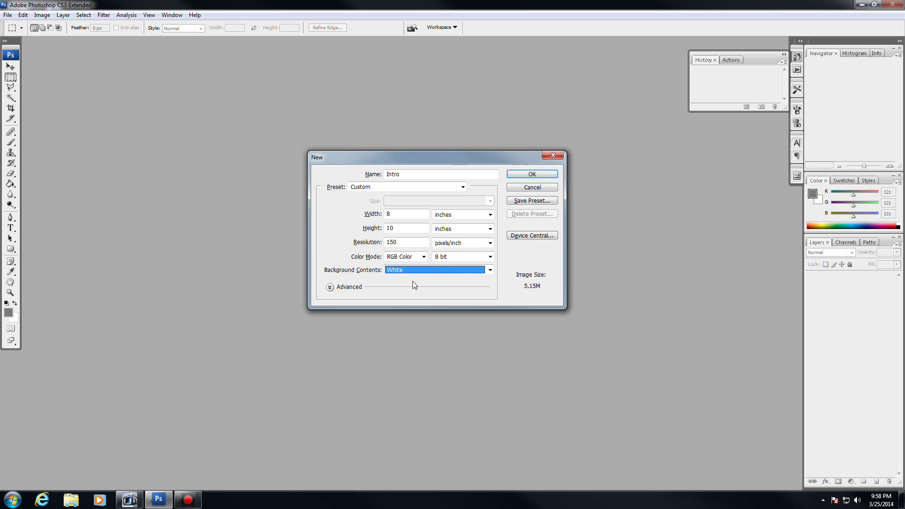
# Review the advanced pixel aspect ratio and color profile choices, and create the document with Square Pixels and sRGB IEC61966-2.1.
pyautogui.click(328, 287)
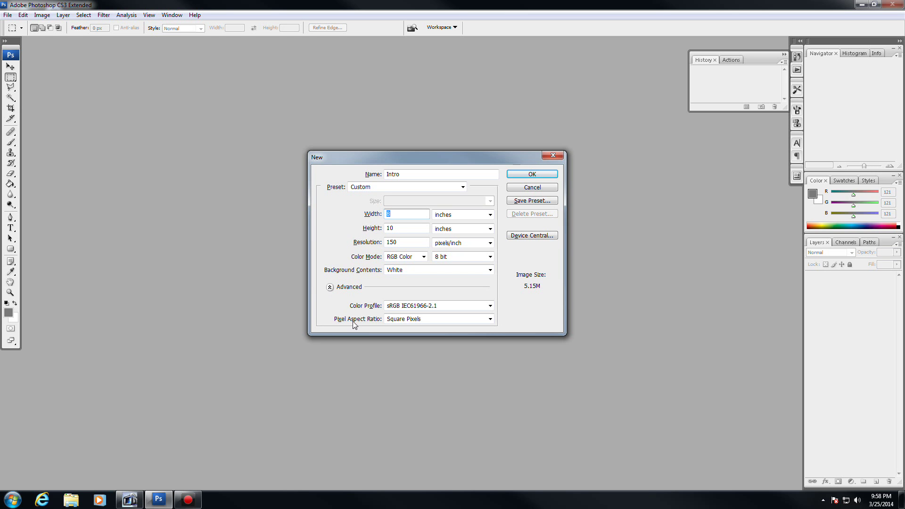
pyautogui.click(490, 320)
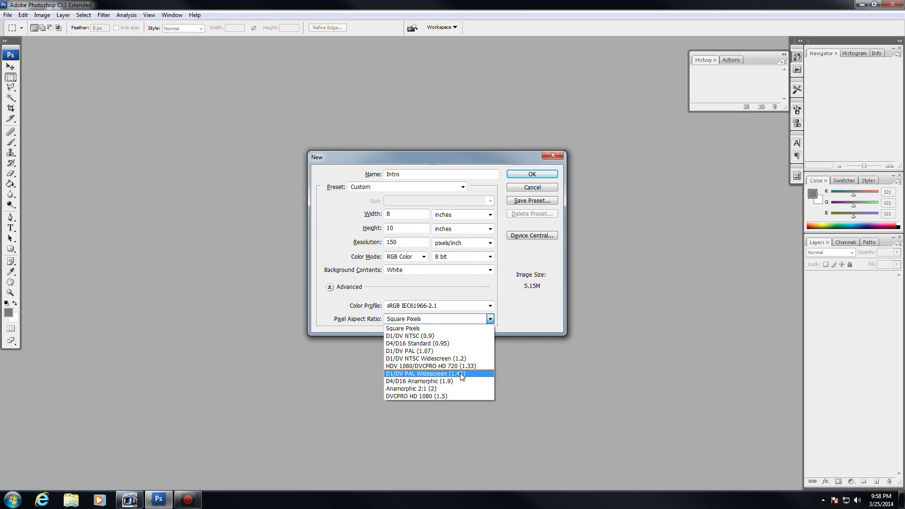
pyautogui.click(506, 317)
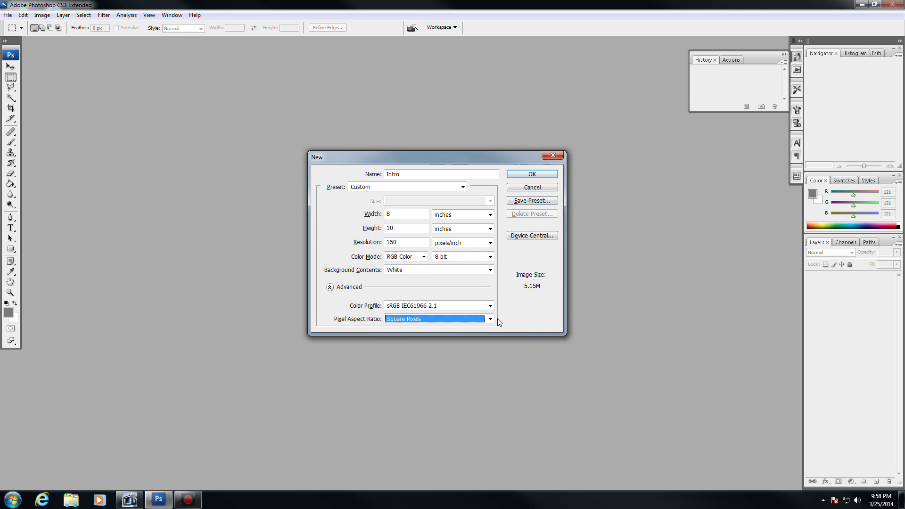
pyautogui.click(491, 320)
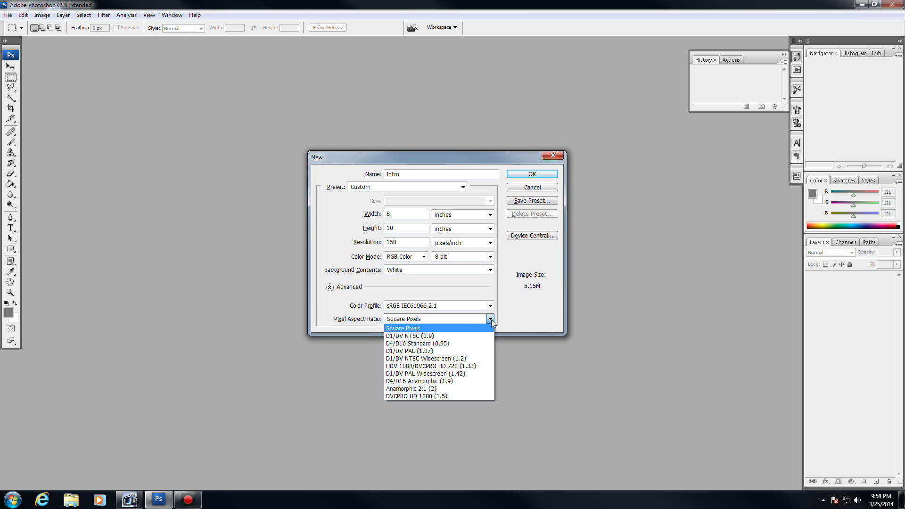
pyautogui.click(491, 320)
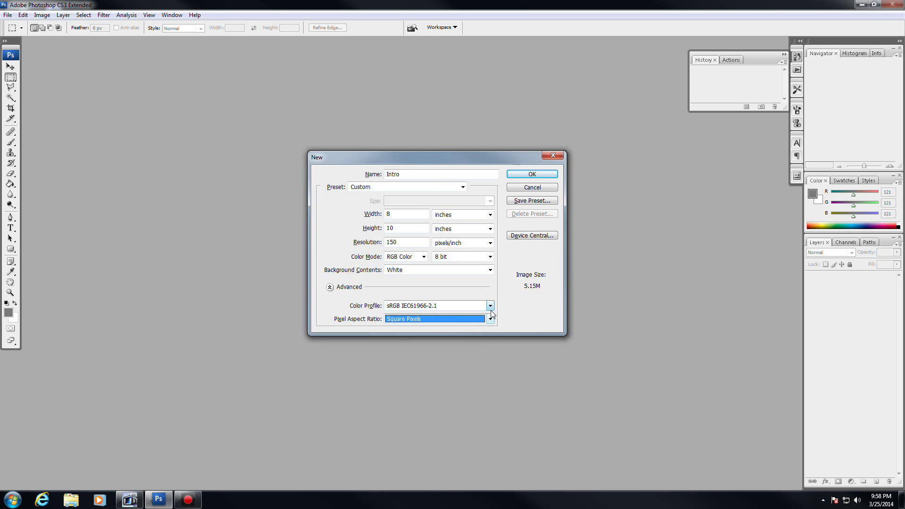
pyautogui.click(490, 307)
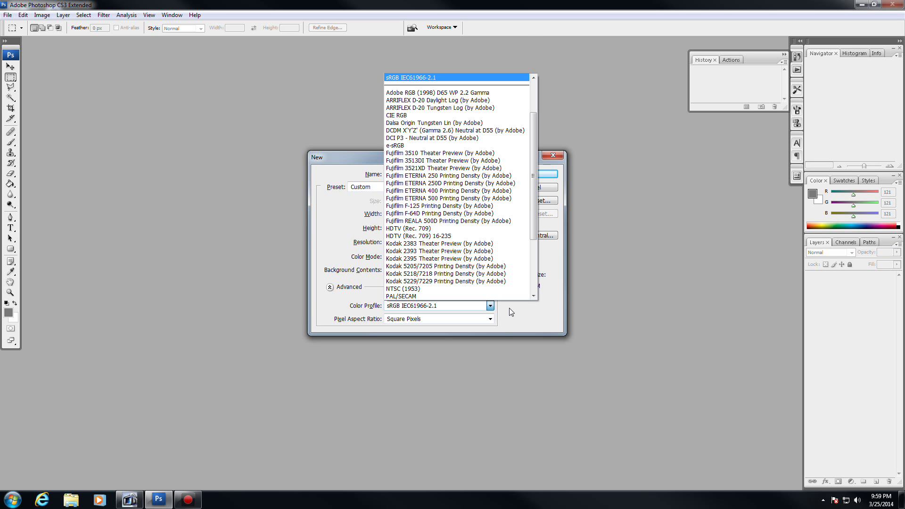
pyautogui.click(509, 307)
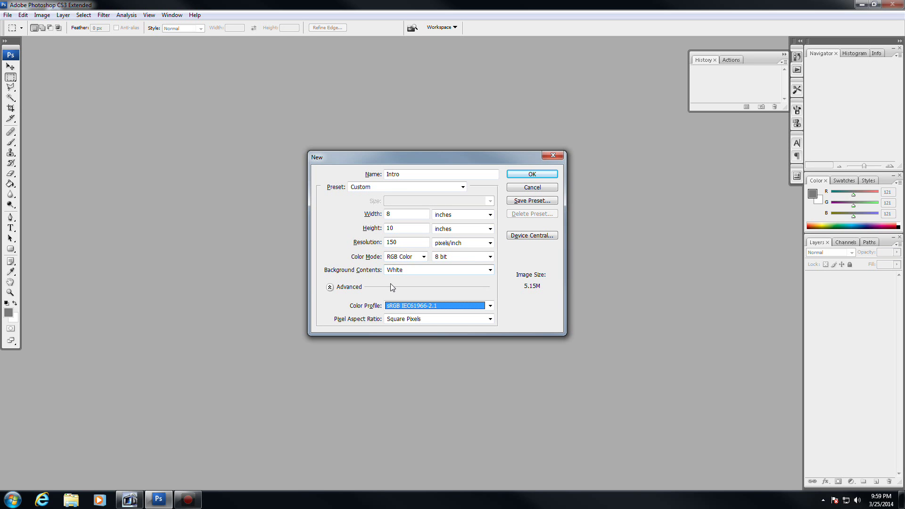
pyautogui.click(531, 176)
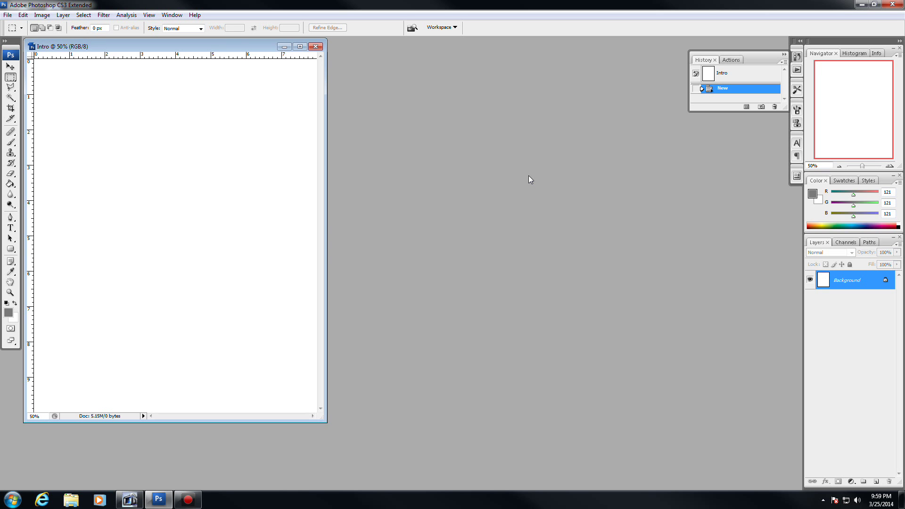
# Move the Intro document window to the middle of the workspace and check whether the Rulers option is enabled.
pyautogui.moveTo(219, 49); pyautogui.dragTo(473, 79)
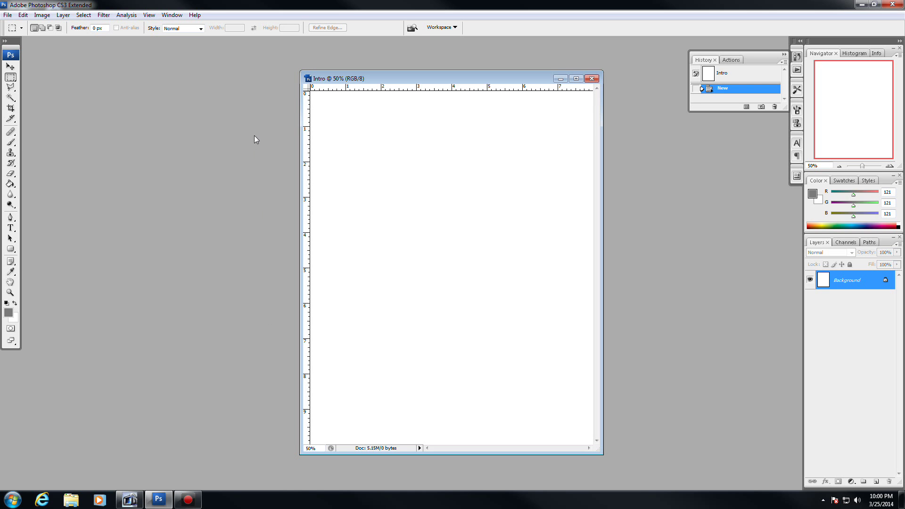
pyautogui.click(149, 15)
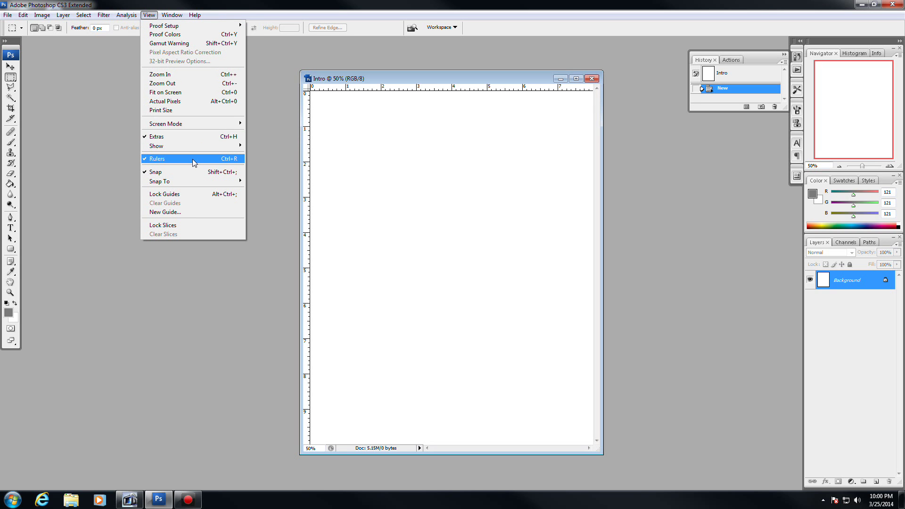
pyautogui.click(414, 75)
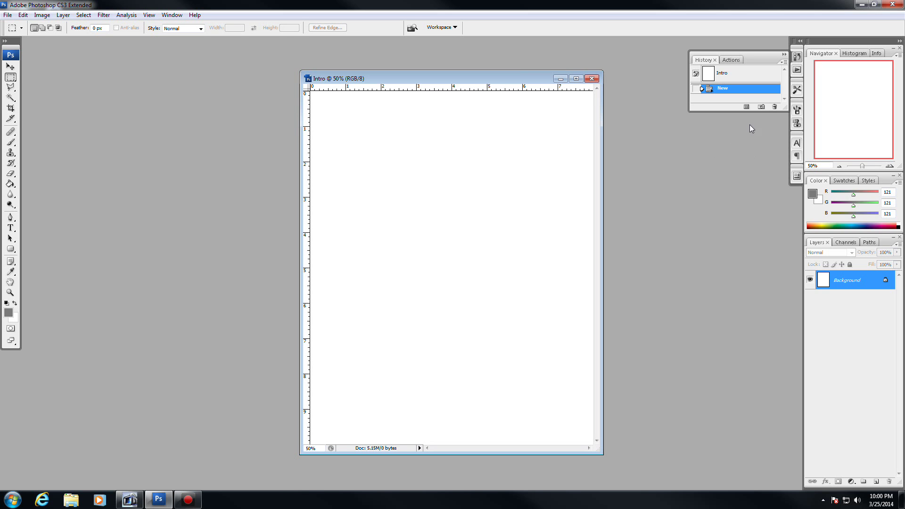
# Collapse the History panel and the main panel dock to icons, and expand the adjacent dock holding History, Tool Presets and Brushes.
pyautogui.click(797, 57)
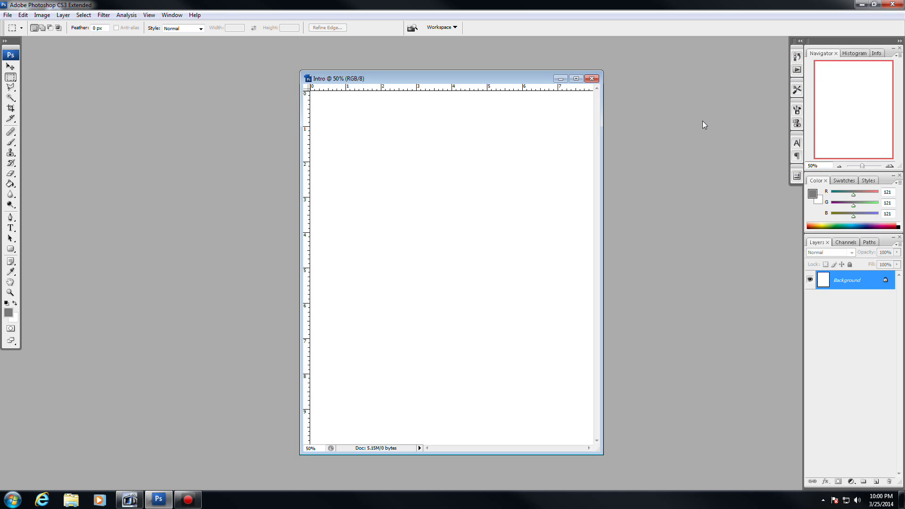
pyautogui.click(172, 15)
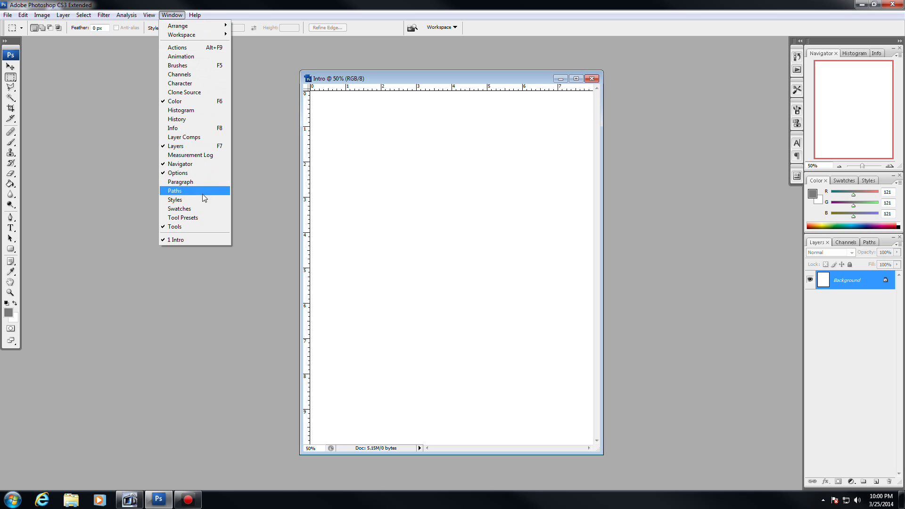
pyautogui.doubleClick(833, 41)
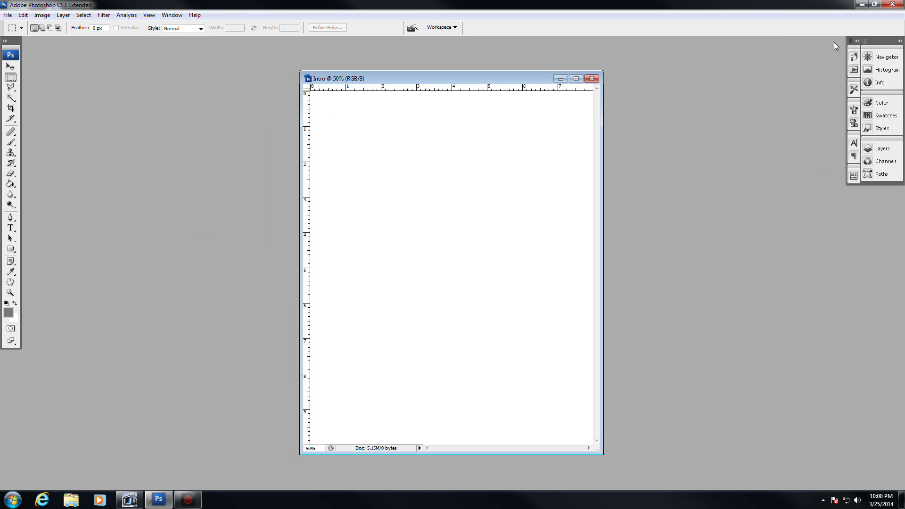
pyautogui.click(858, 42)
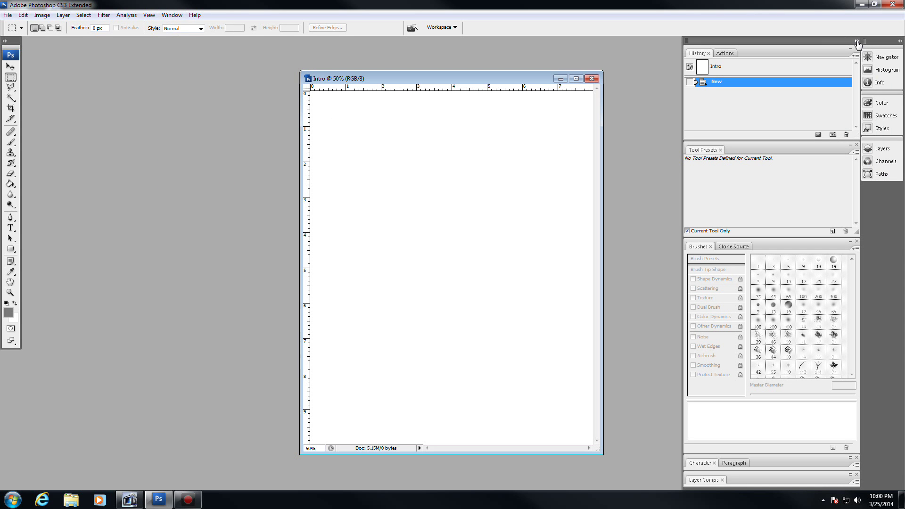
# Expand and collapse the main dock and the adjacent History dock in turn, leaving both collapsed to icons.
pyautogui.click(857, 42)
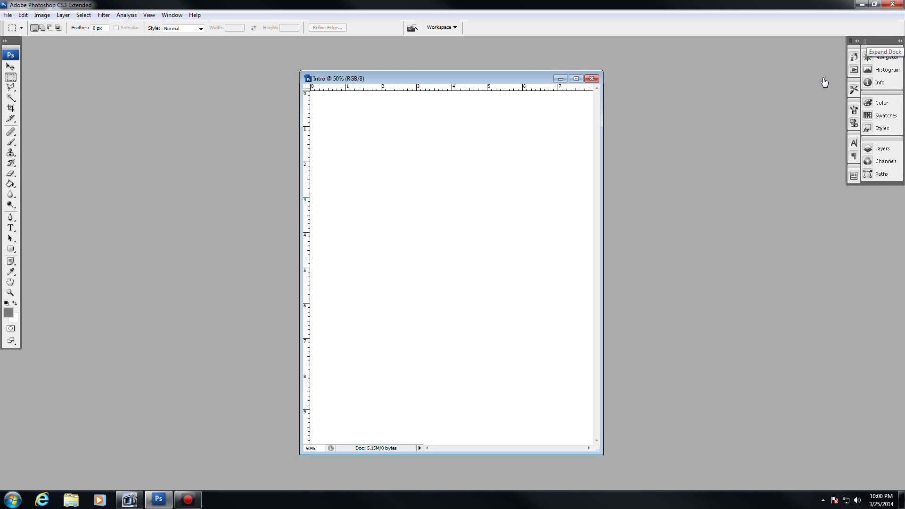
pyautogui.click(880, 42)
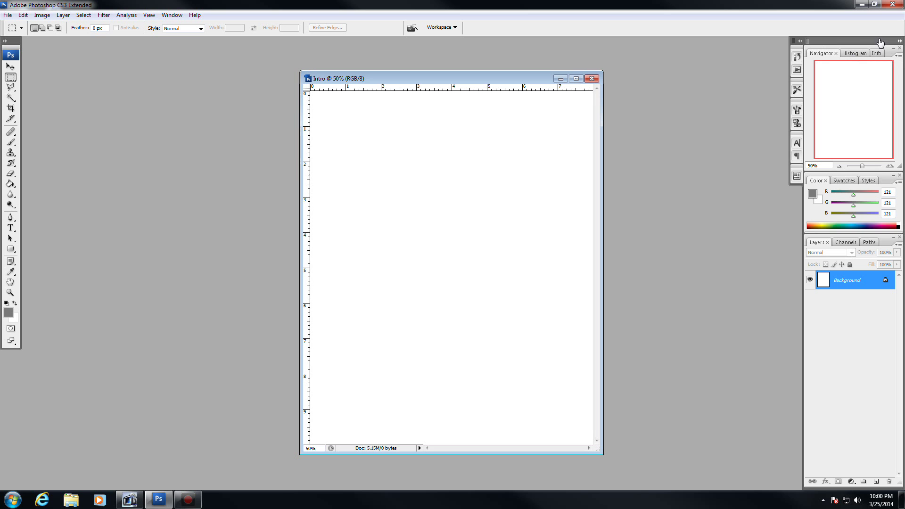
pyautogui.click(795, 42)
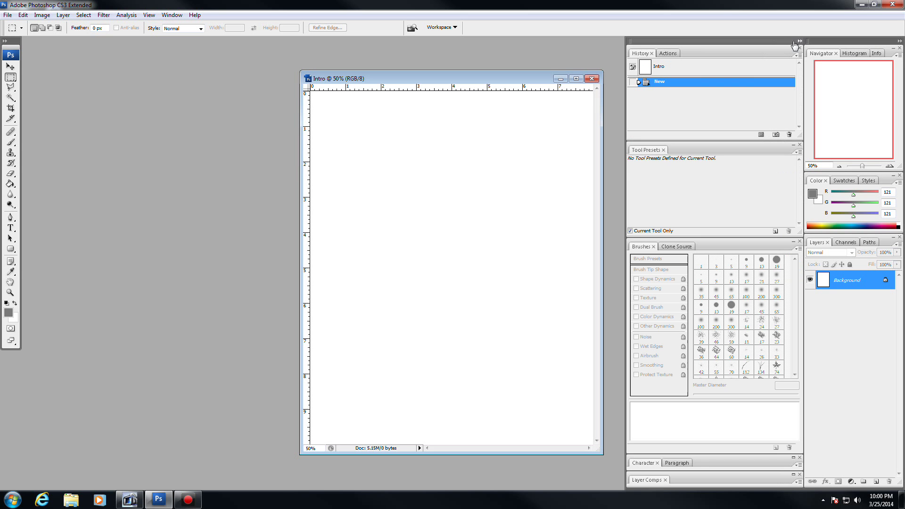
pyautogui.click(629, 40)
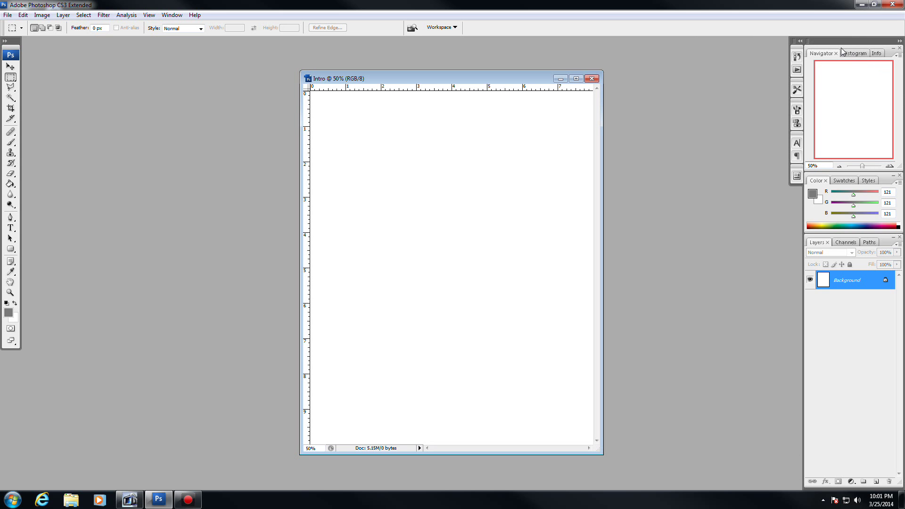
pyautogui.click(899, 41)
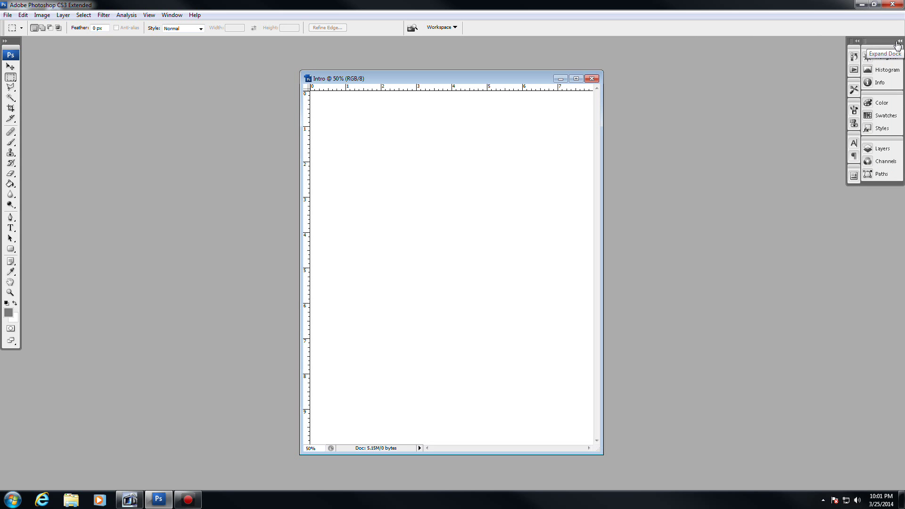
# Use the Navigator panel to zoom the document out to 25% and in to 66.67%, and scroll the page slightly upward.
pyautogui.click(869, 62)
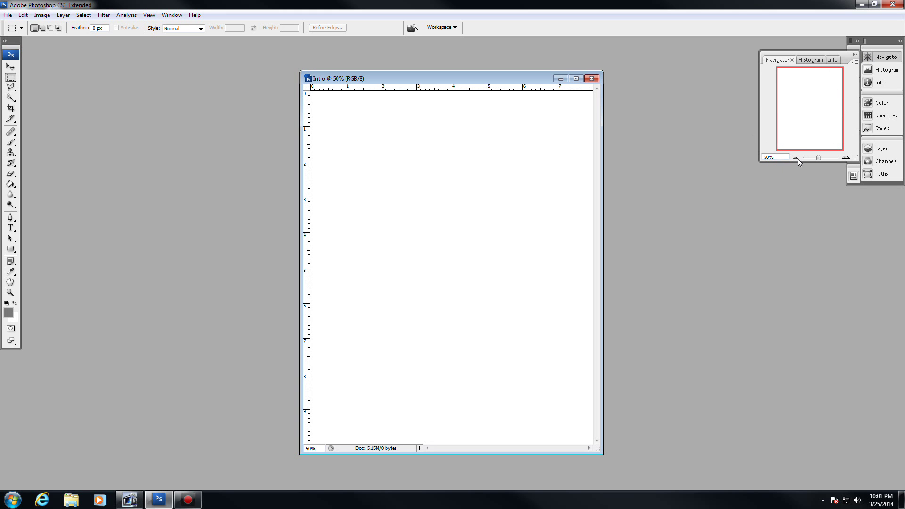
pyautogui.click(773, 157)
pyautogui.click(795, 158)
pyautogui.click(796, 157)
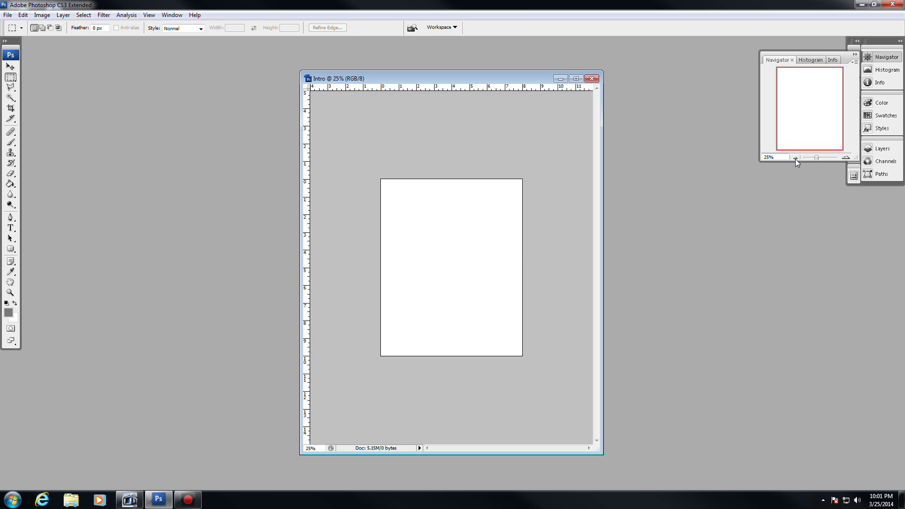
pyautogui.click(847, 158)
pyautogui.click(847, 157)
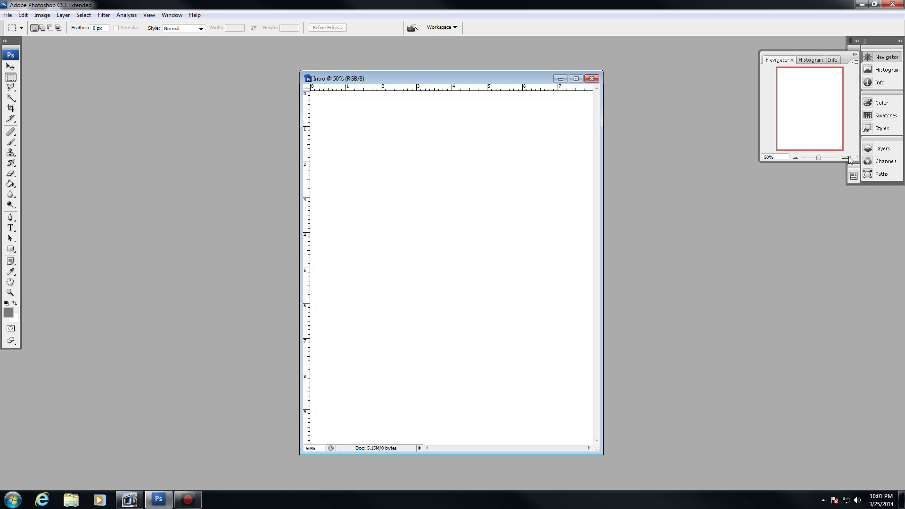
pyautogui.click(846, 158)
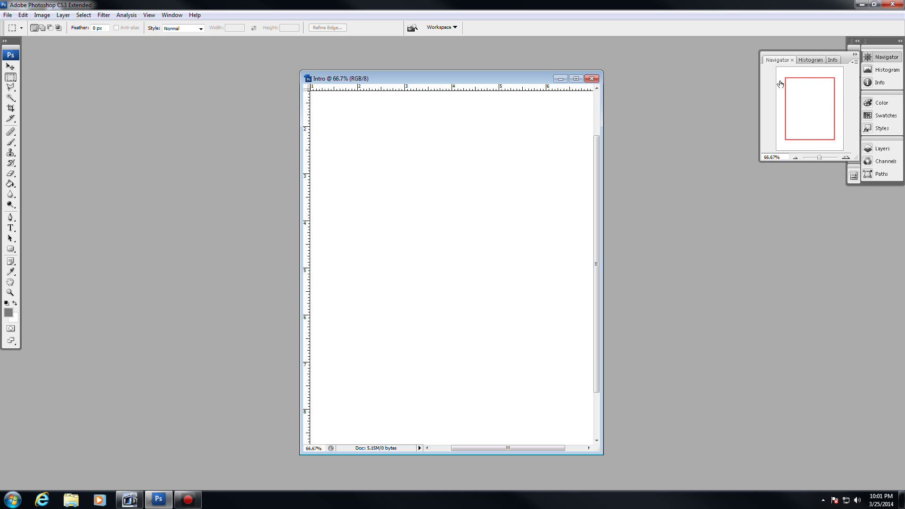
pyautogui.moveTo(597, 163)
pyautogui.mouseDown()
pyautogui.moveTo(607, 121)
pyautogui.moveTo(615, 226)
pyautogui.moveTo(611, 140)
pyautogui.moveTo(611, 157)
pyautogui.mouseUp()
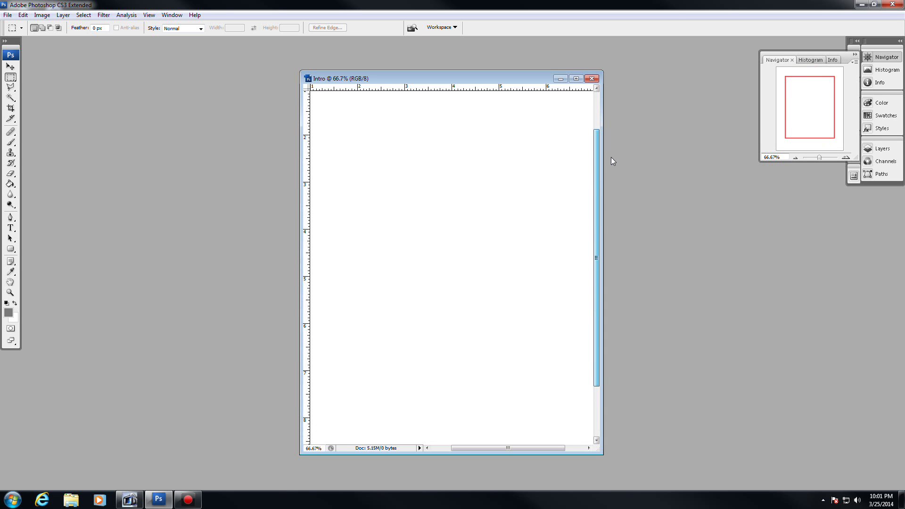
# Zoom the document in to 600% with the Navigator and back out to 50%.
pyautogui.click(844, 158)
pyautogui.click(847, 156)
pyautogui.click(847, 156)
pyautogui.click(846, 156)
pyautogui.click(847, 156)
pyautogui.click(847, 156)
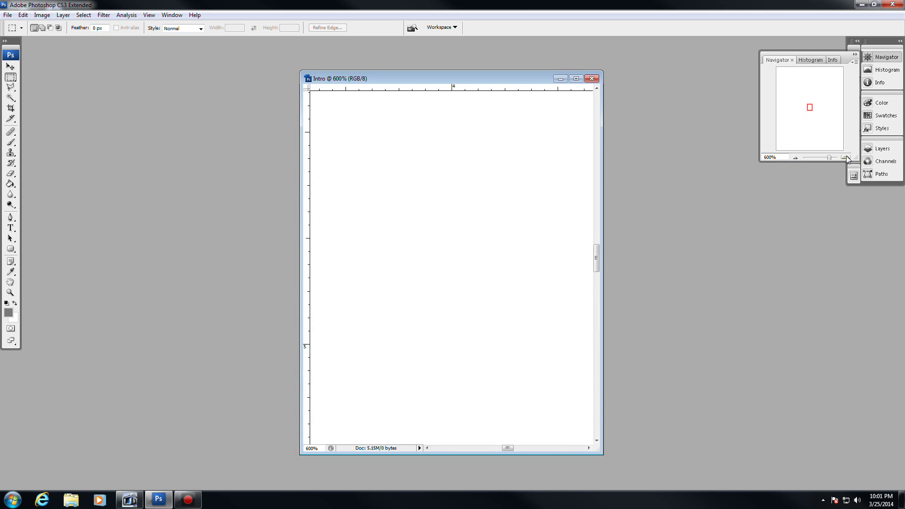
pyautogui.click(797, 158)
pyautogui.click(797, 158)
pyautogui.click(797, 158)
pyautogui.click(798, 158)
pyautogui.click(798, 158)
pyautogui.click(797, 157)
pyautogui.click(797, 156)
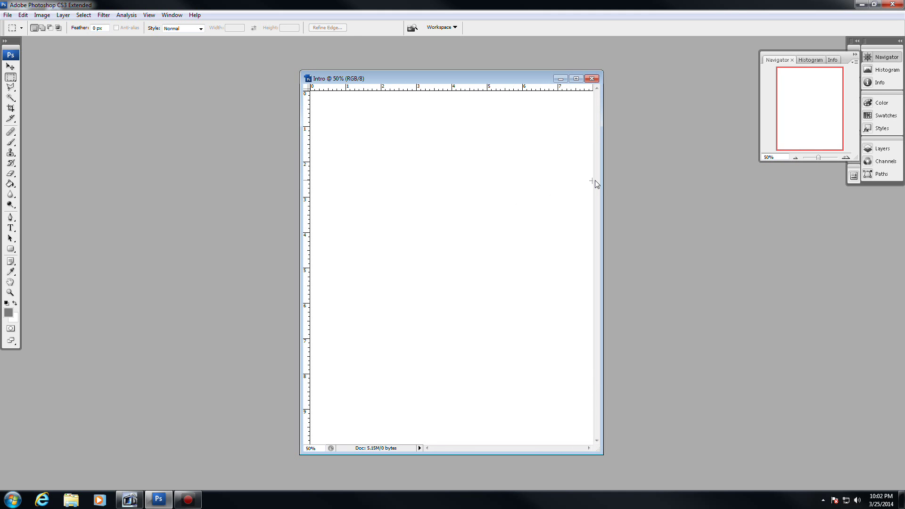
# Collapse the Navigator panel and examine the Histogram and Info panels.
pyautogui.click(855, 55)
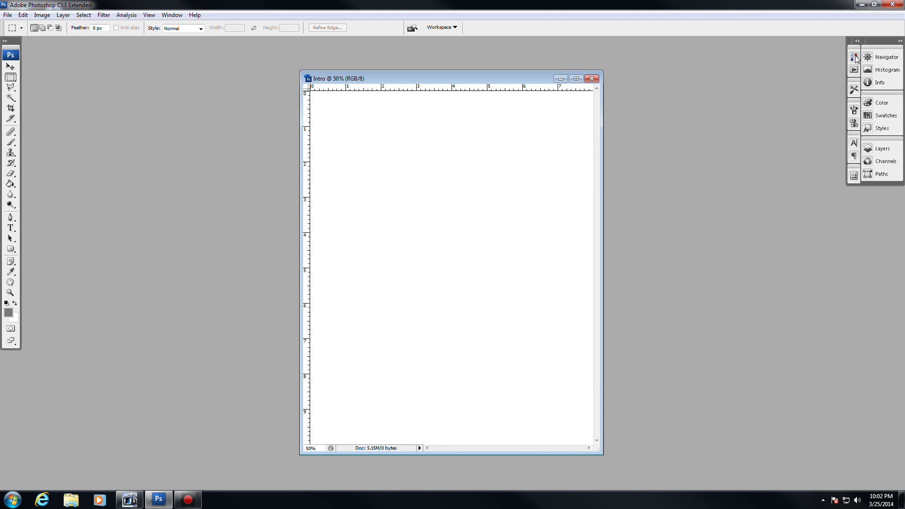
pyautogui.click(885, 70)
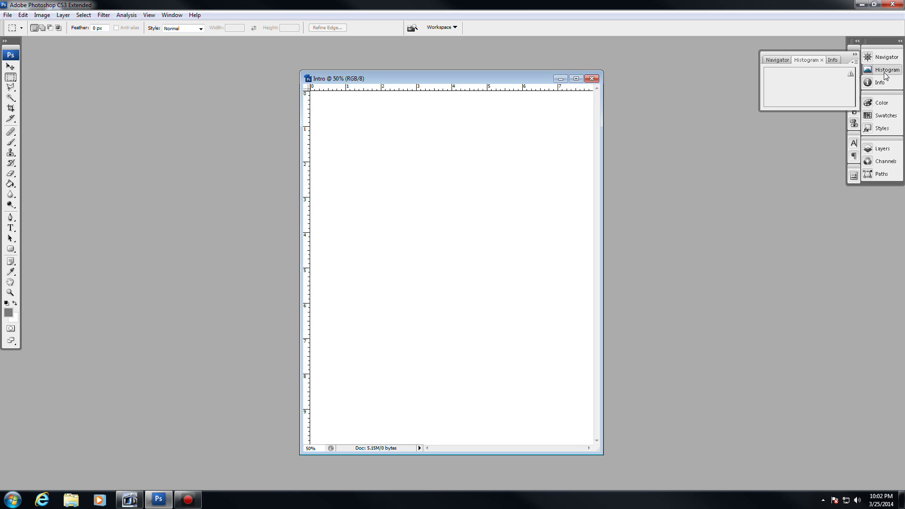
pyautogui.click(880, 81)
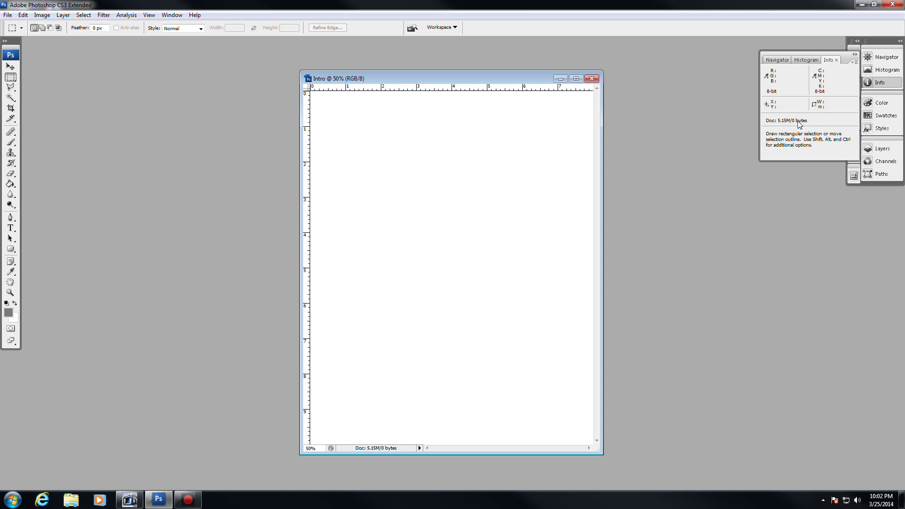
# Set the foreground color to R 227, G 66, B 121, and view it in the Color Picker without changing it.
pyautogui.click(881, 106)
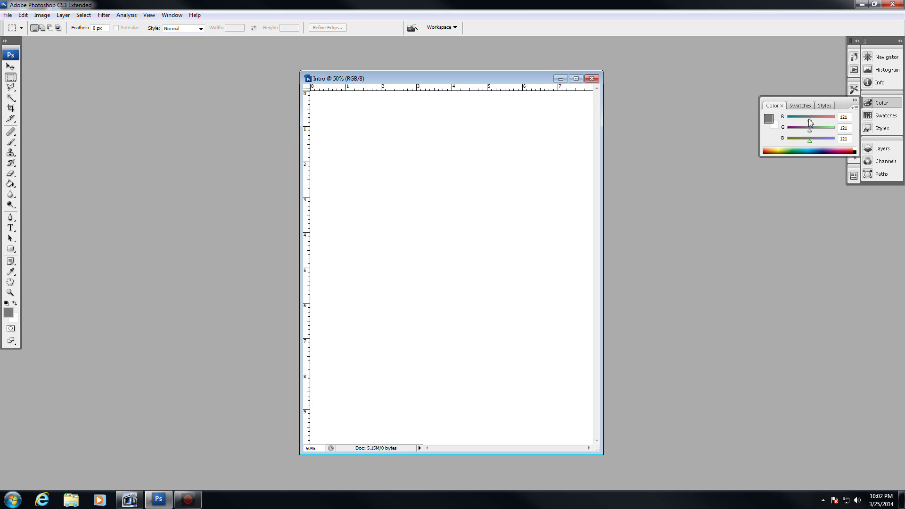
pyautogui.moveTo(808, 119); pyautogui.dragTo(837, 129)
pyautogui.click(778, 125)
pyautogui.doubleClick(768, 118)
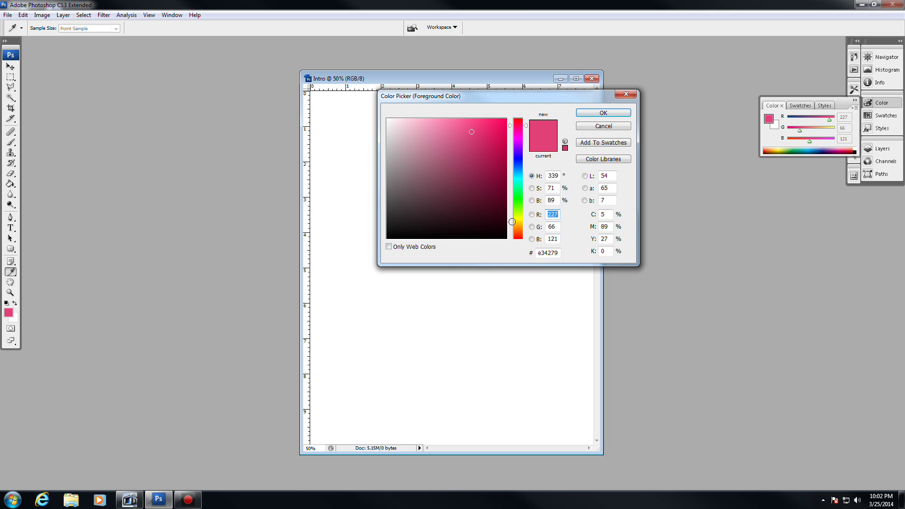
pyautogui.click(619, 128)
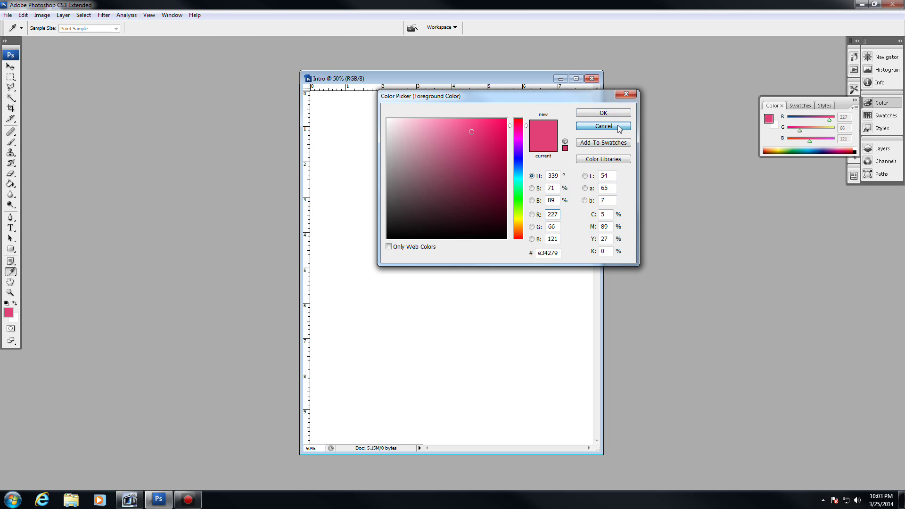
# Examine the color presets in the Swatches panel and the full list of presets in the Styles panel.
pyautogui.click(800, 105)
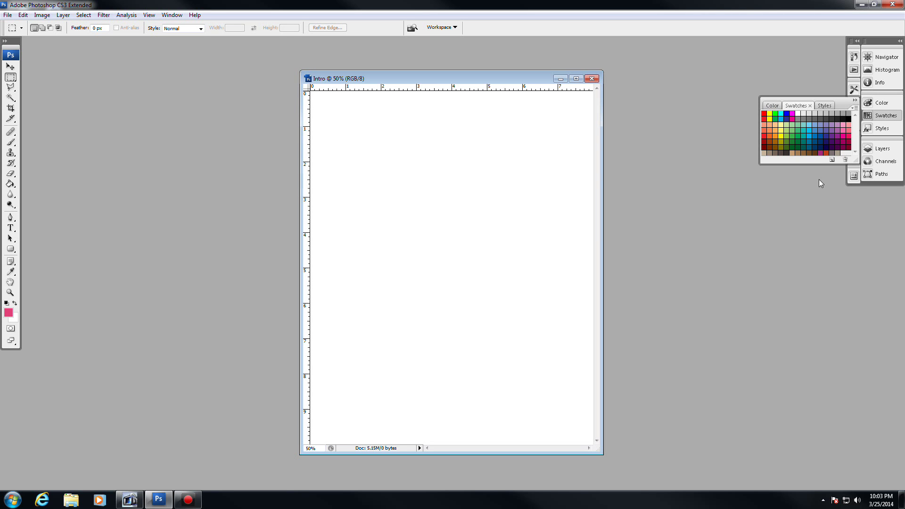
pyautogui.click(822, 107)
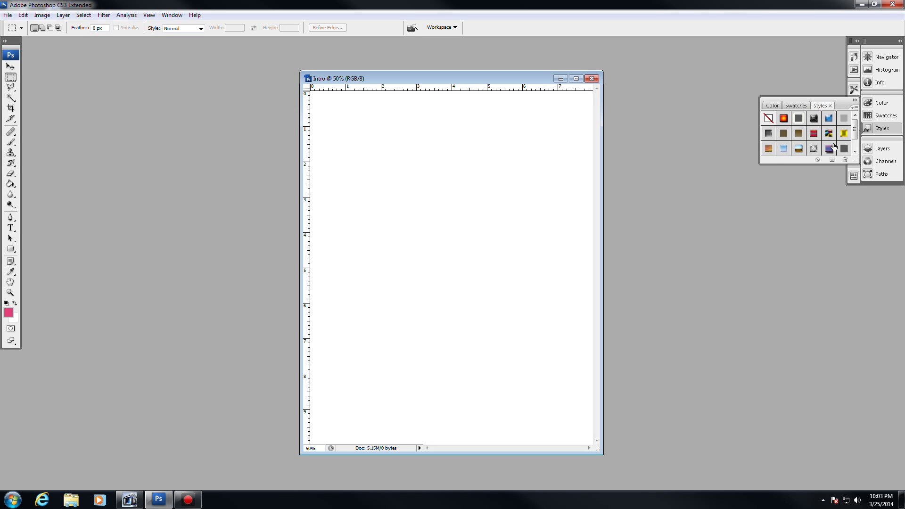
pyautogui.scroll(-1, 810, 130)
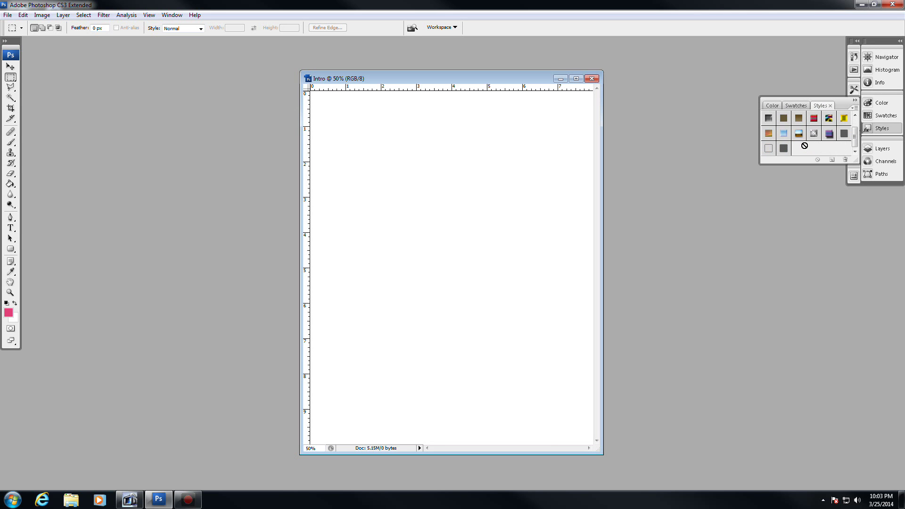
pyautogui.scroll(1, 804, 145)
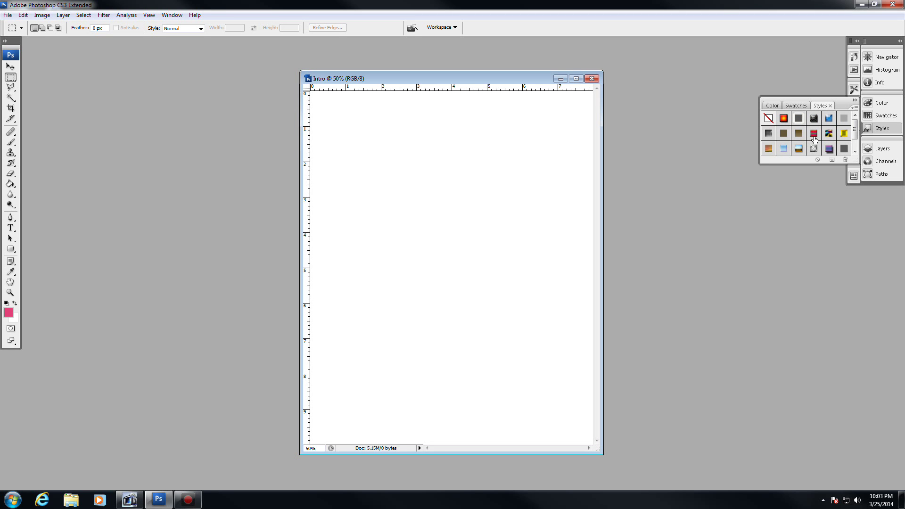
# Show the Layers panel, and expand the main panel dock with the Navigator in front of its group.
pyautogui.click(882, 149)
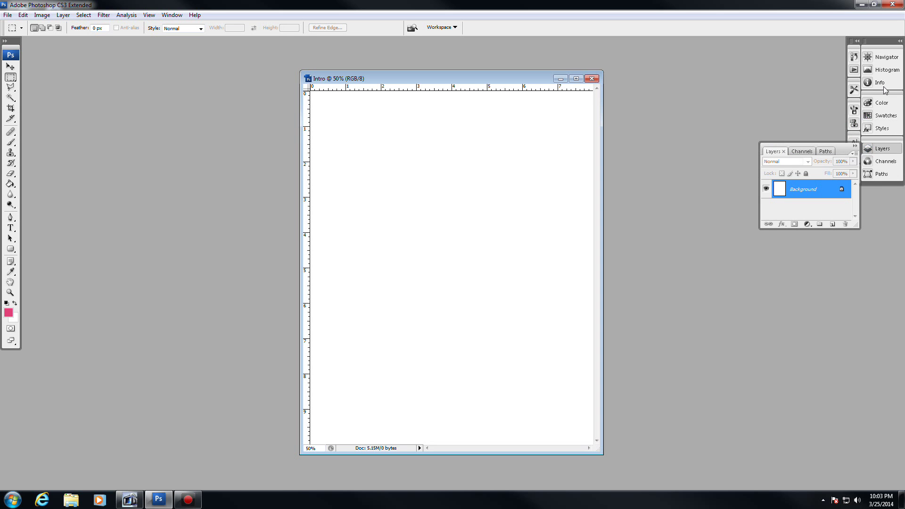
pyautogui.click(880, 43)
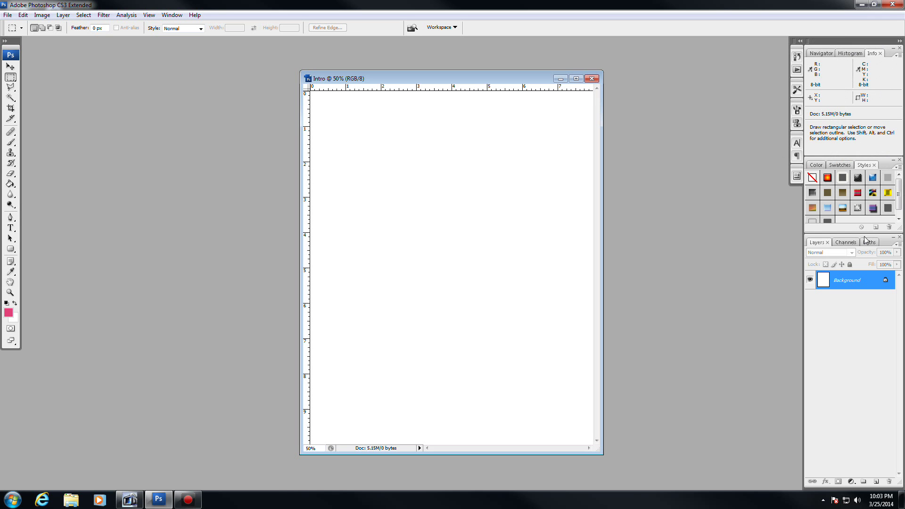
pyautogui.click(821, 54)
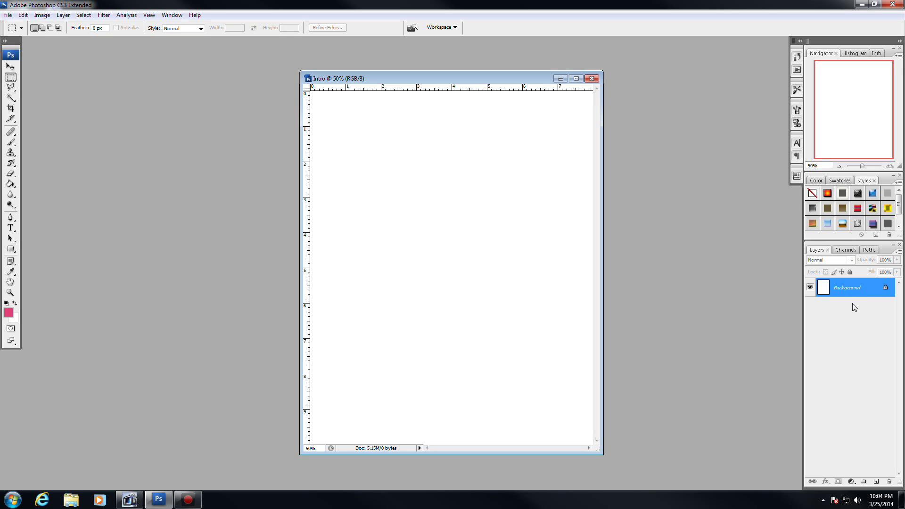
# Review the Channels and Paths panels and return to the Layers panel.
pyautogui.click(850, 250)
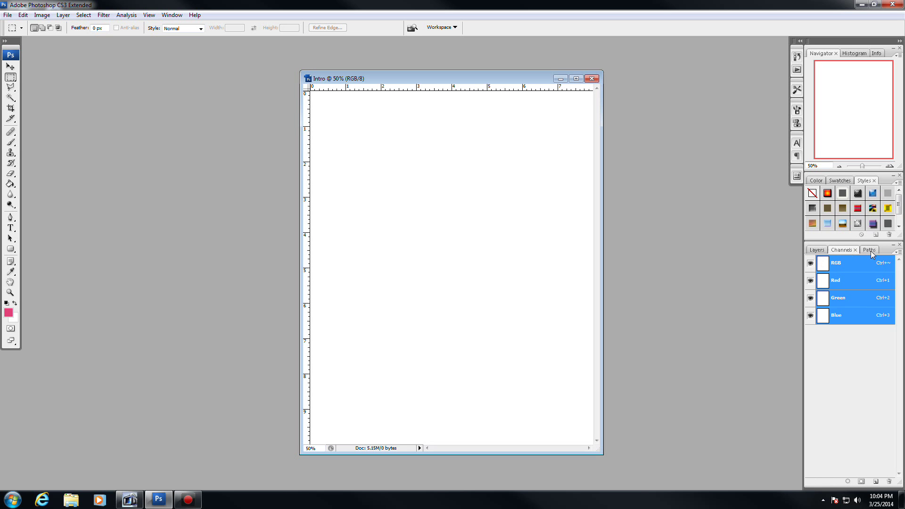
pyautogui.click(870, 251)
pyautogui.click(844, 250)
pyautogui.click(813, 251)
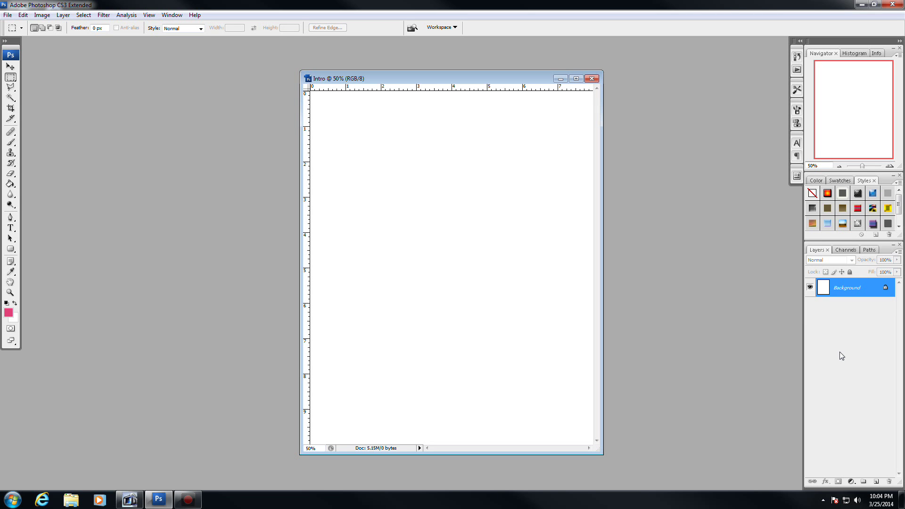
# Bring the Color panel to the front of its group and add a new layer above the background.
pyautogui.click(818, 181)
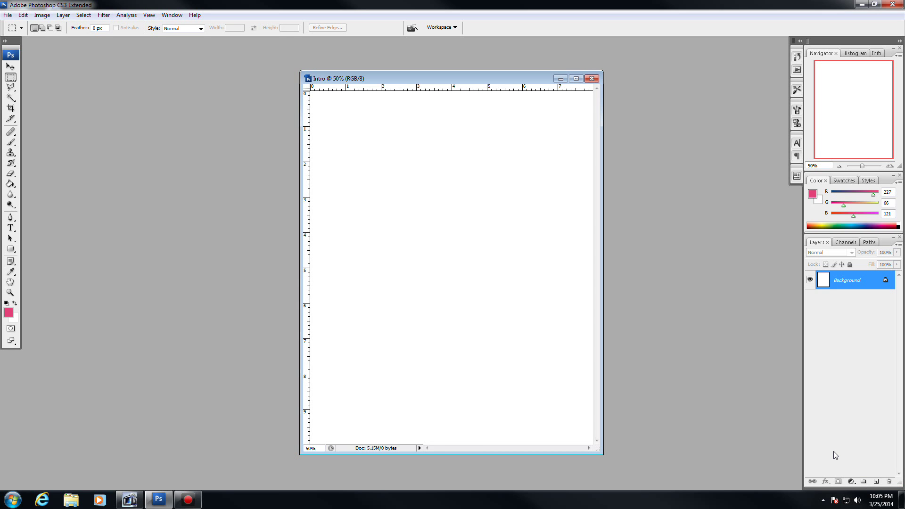
pyautogui.click(874, 482)
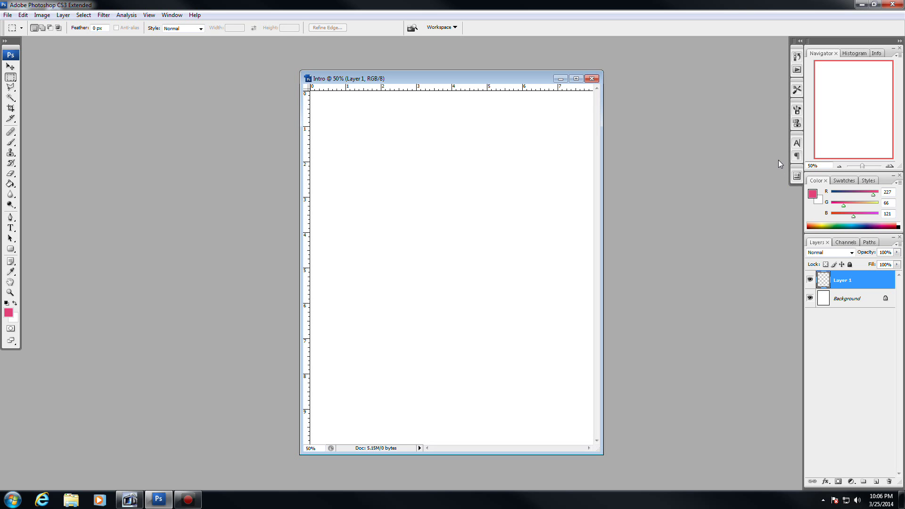
# Enlarge the History panel, revert to the New state and restore the New Layer state, and collapse the panel.
pyautogui.click(793, 60)
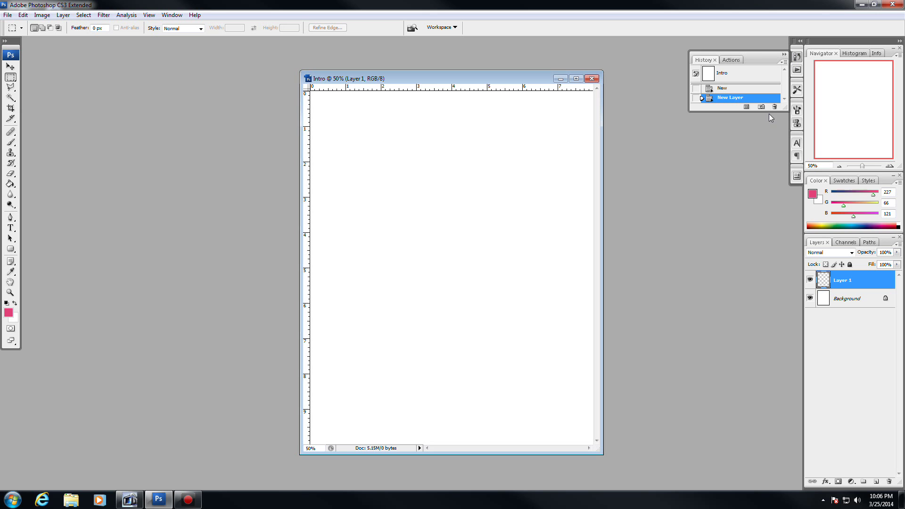
pyautogui.moveTo(769, 112); pyautogui.dragTo(775, 304)
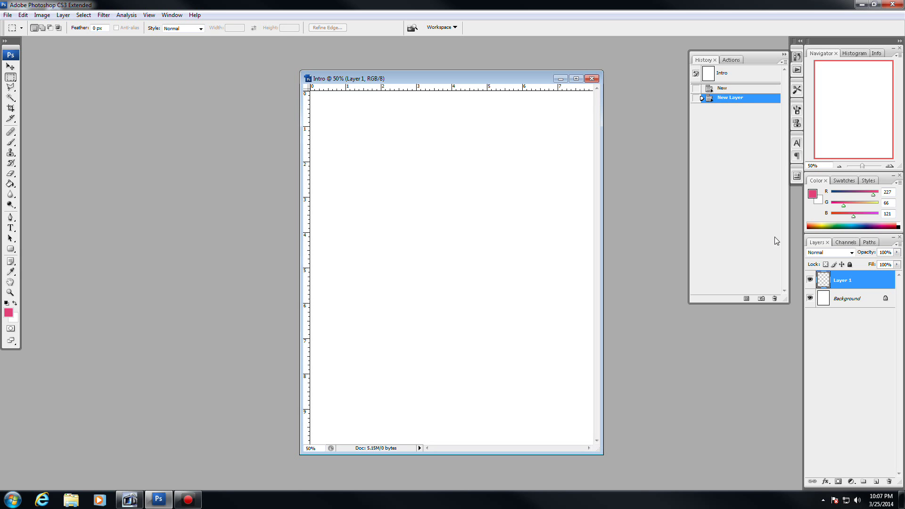
pyautogui.click(724, 89)
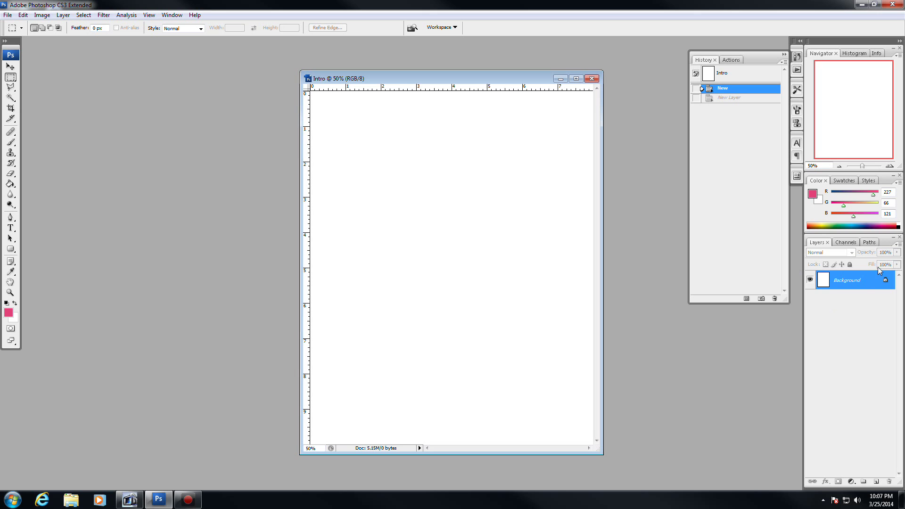
pyautogui.click(728, 98)
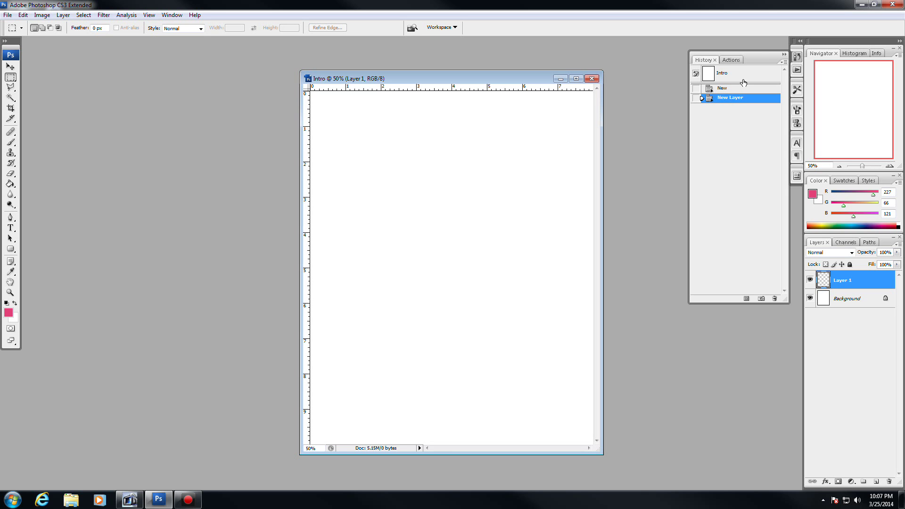
pyautogui.click(784, 55)
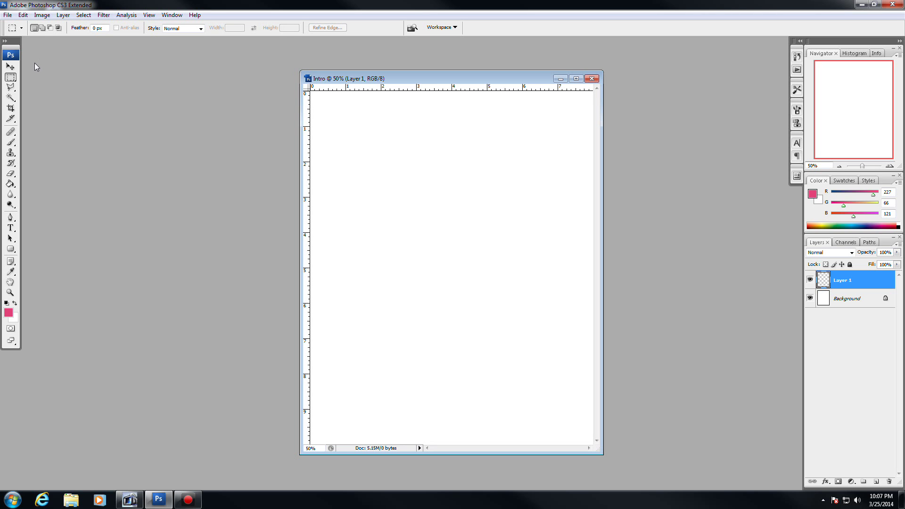
# Activate the Move tool.
pyautogui.click(10, 69)
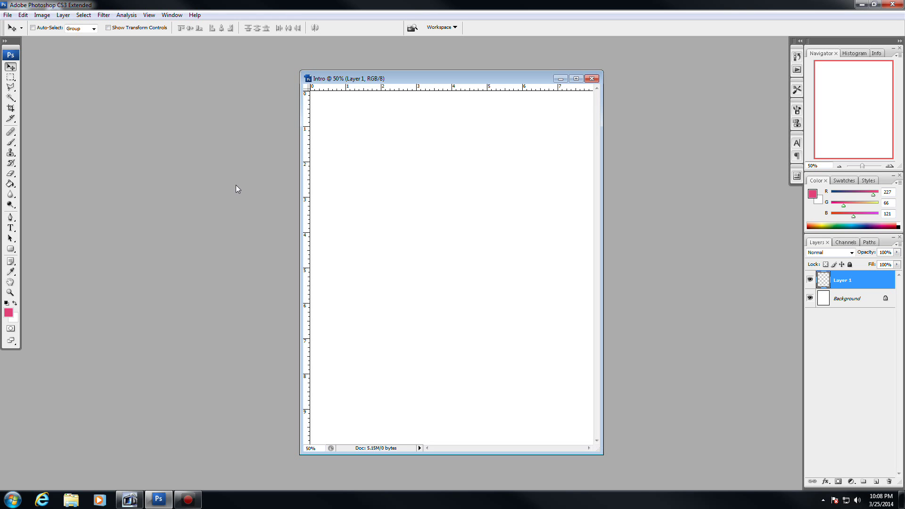
# Draw a rectangular marquee selection across the upper half of the canvas and clear it.
pyautogui.click(13, 82)
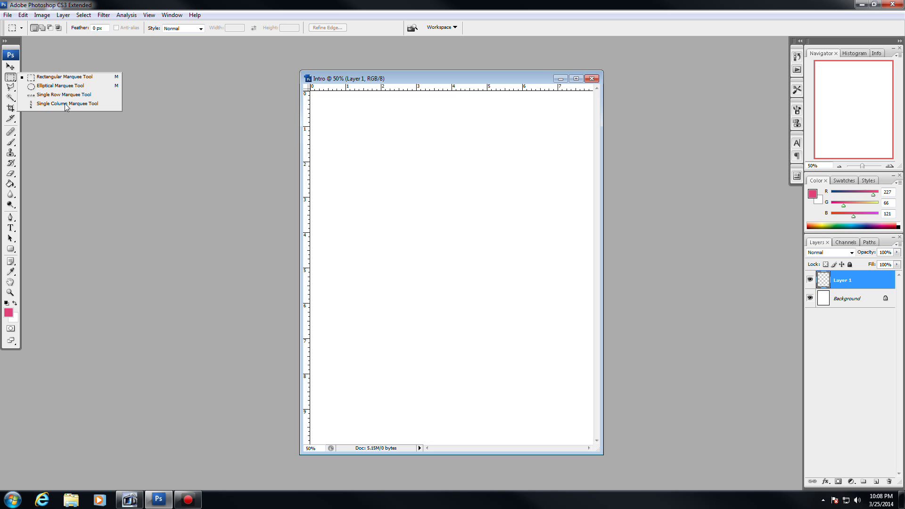
pyautogui.click(64, 78)
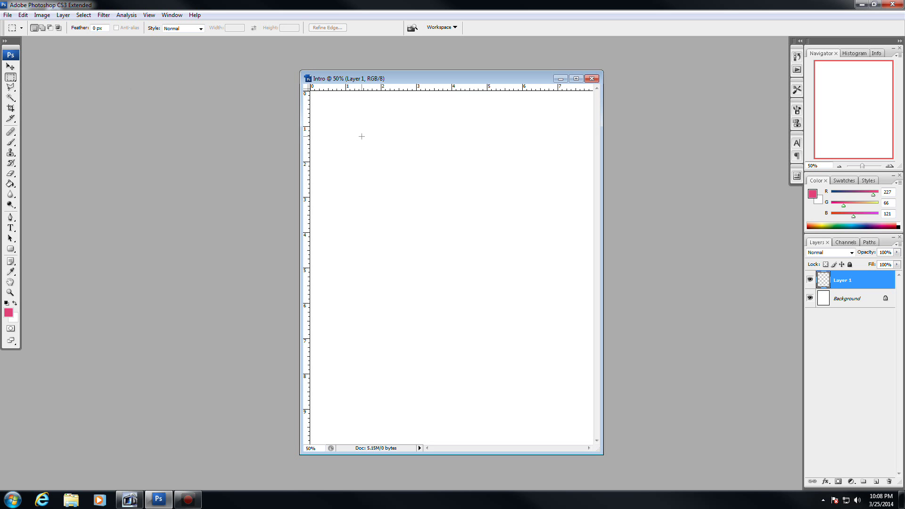
pyautogui.moveTo(352, 127); pyautogui.dragTo(549, 292)
pyautogui.press('v')
# Draw elliptical selections on the canvas with the Elliptical Marquee tool and clear each one.
pyautogui.moveTo(13, 79); pyautogui.dragTo(40, 85)
pyautogui.hotkey('ctrl', 'd')
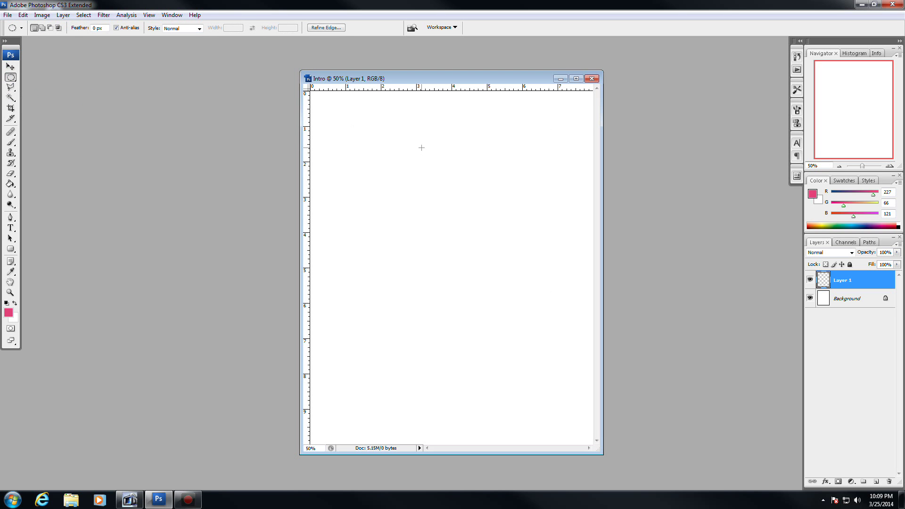
pyautogui.moveTo(479, 265); pyautogui.dragTo(489, 125)
pyautogui.click(476, 198)
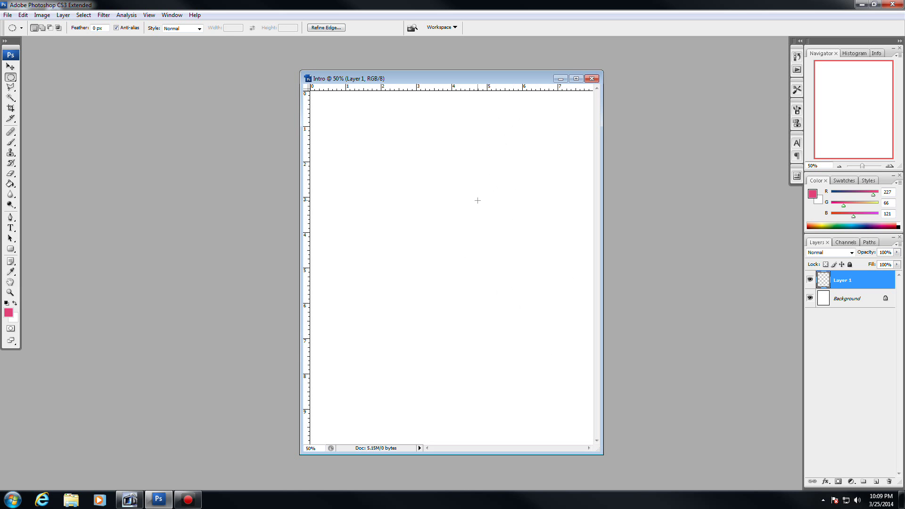
# Draw two freehand selections on the canvas with the Lasso tool, deselecting each one.
pyautogui.click(11, 88)
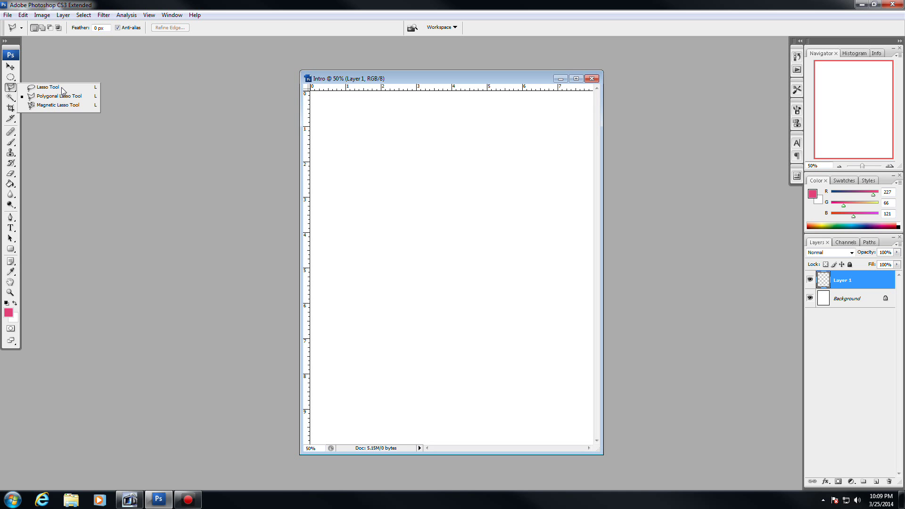
pyautogui.click(46, 88)
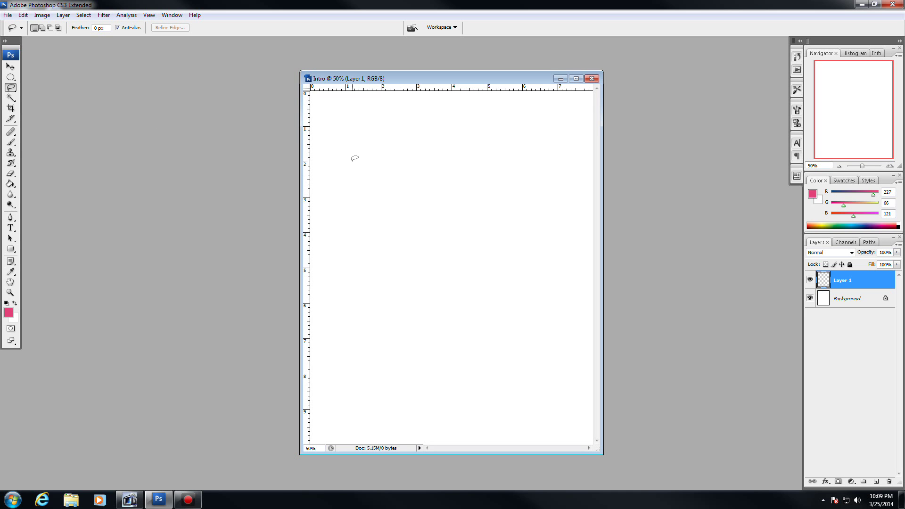
pyautogui.moveTo(352, 160)
pyautogui.mouseDown()
pyautogui.moveTo(376, 144)
pyautogui.moveTo(440, 156)
pyautogui.moveTo(493, 198)
pyautogui.moveTo(530, 268)
pyautogui.moveTo(532, 303)
pyautogui.moveTo(517, 342)
pyautogui.moveTo(460, 351)
pyautogui.moveTo(425, 333)
pyautogui.moveTo(412, 315)
pyautogui.moveTo(412, 287)
pyautogui.moveTo(466, 276)
pyautogui.moveTo(471, 246)
pyautogui.moveTo(401, 219)
pyautogui.moveTo(385, 182)
pyautogui.moveTo(363, 171)
pyautogui.moveTo(350, 169)
pyautogui.moveTo(350, 182)
pyautogui.moveTo(377, 244)
pyautogui.moveTo(369, 269)
pyautogui.moveTo(323, 247)
pyautogui.moveTo(336, 113)
pyautogui.moveTo(358, 105)
pyautogui.moveTo(479, 110)
pyautogui.moveTo(478, 122)
pyautogui.moveTo(398, 126)
pyautogui.moveTo(365, 132)
pyautogui.moveTo(354, 162)
pyautogui.mouseUp()
pyautogui.click(411, 212)
pyautogui.moveTo(354, 205)
pyautogui.mouseDown()
pyautogui.moveTo(516, 170)
pyautogui.moveTo(533, 251)
pyautogui.moveTo(531, 315)
pyautogui.moveTo(450, 332)
pyautogui.mouseUp()
pyautogui.click(451, 290)
# Outline a small straight-sided selection near the canvas top with the Polygonal Lasso tool and deselect it.
pyautogui.click(11, 89)
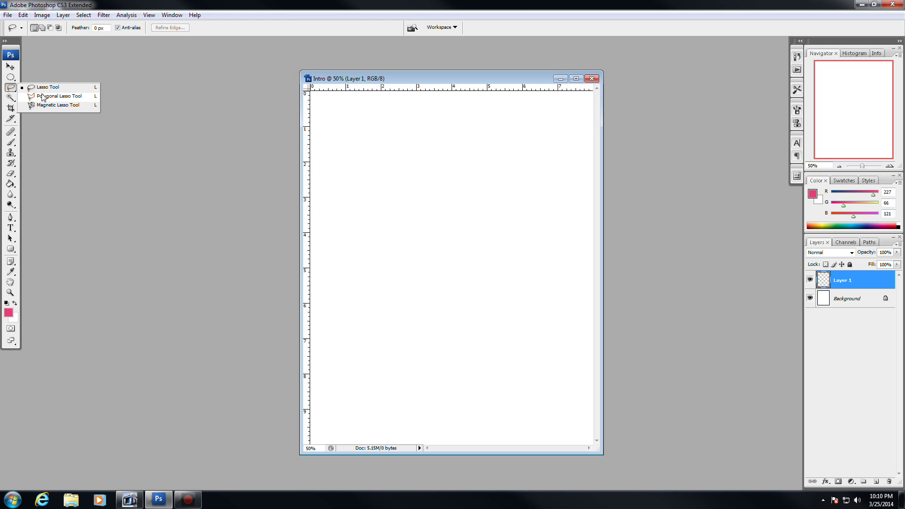
pyautogui.click(42, 97)
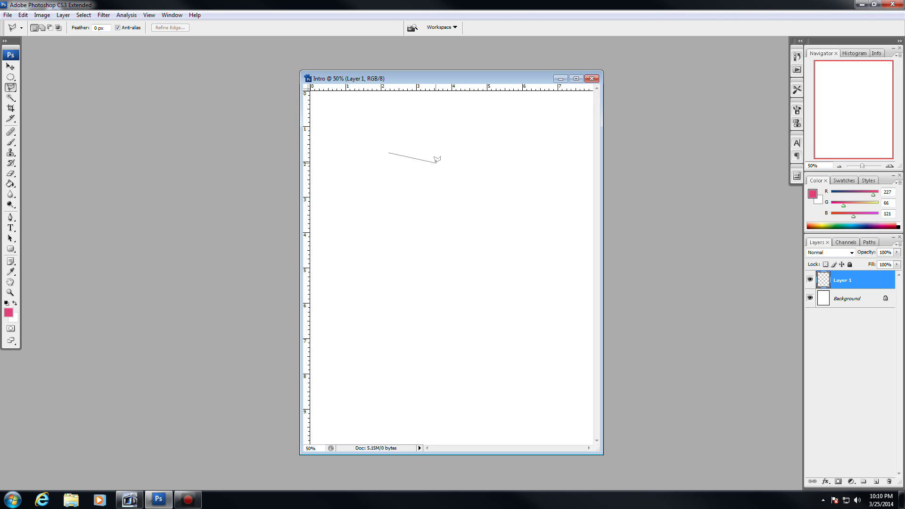
pyautogui.click(400, 142)
pyautogui.doubleClick(428, 141)
pyautogui.hotkey('ctrl', 'd')
# Outline a many-sided closed selection with a notched left edge in the upper canvas using the Polygonal Lasso.
pyautogui.click(377, 147)
pyautogui.click(445, 134)
pyautogui.click(467, 159)
pyautogui.click(469, 197)
pyautogui.click(444, 237)
pyautogui.click(400, 240)
pyautogui.click(375, 214)
pyautogui.click(365, 197)
pyautogui.click(366, 190)
pyautogui.click(378, 192)
pyautogui.click(382, 196)
pyautogui.click(385, 196)
pyautogui.click(387, 190)
pyautogui.click(379, 180)
pyautogui.click(372, 174)
pyautogui.click(371, 165)
pyautogui.click(357, 157)
pyautogui.click(376, 143)
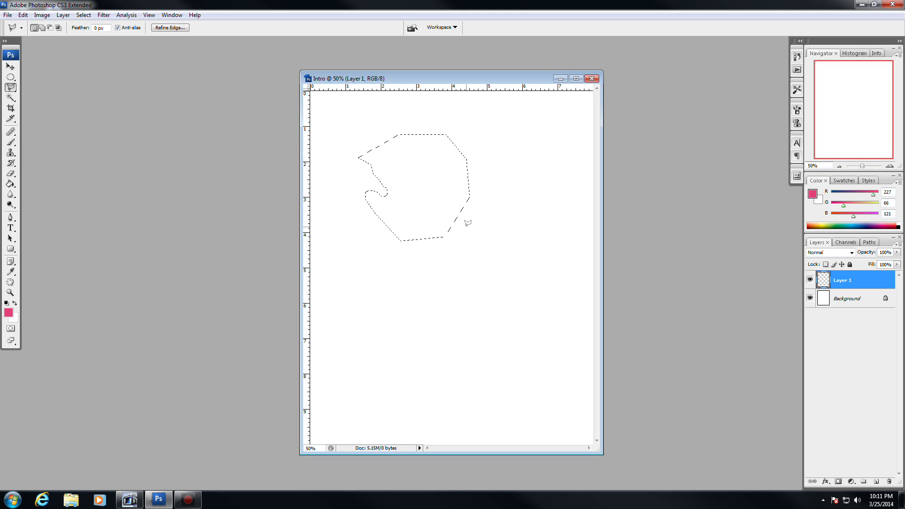
# Replace the many-sided selection with a large triangular Polygonal Lasso selection and deselect it.
pyautogui.click(370, 189)
pyautogui.click(485, 152)
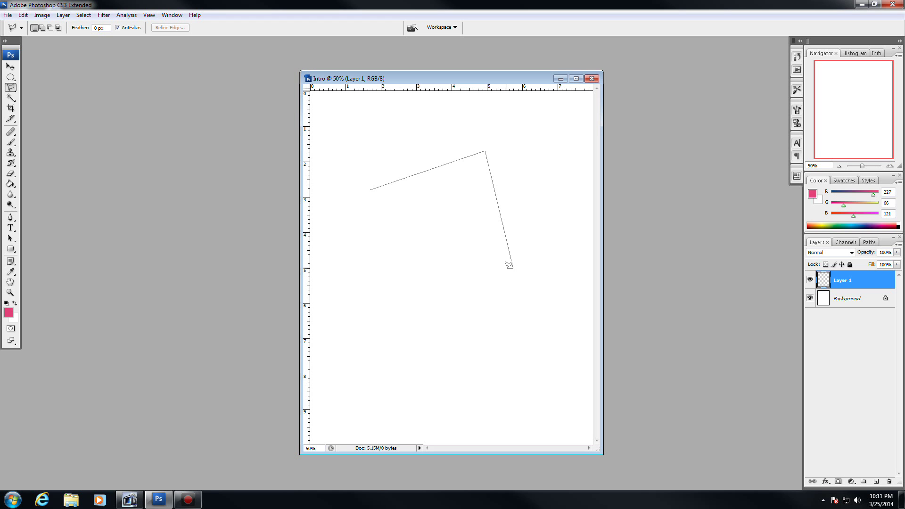
pyautogui.doubleClick(510, 266)
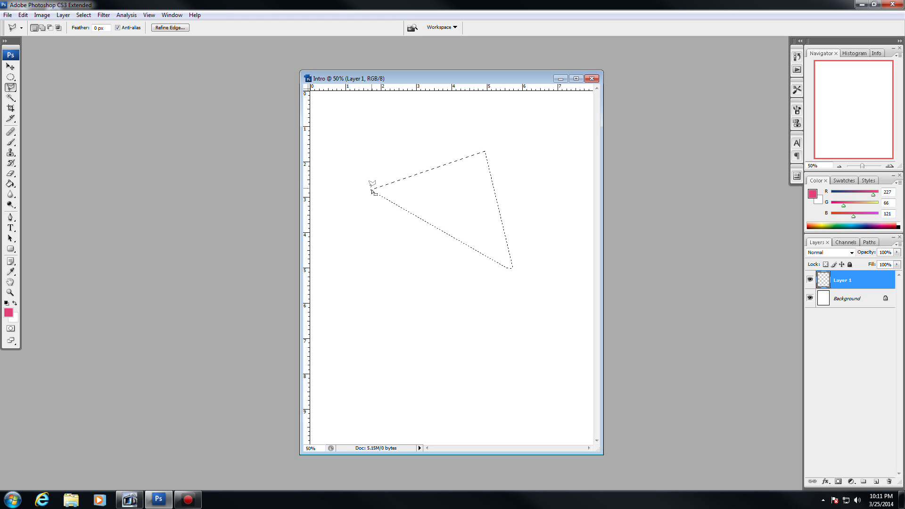
pyautogui.hotkey('ctrl', 'd')
# Review the Magnetic Lasso tool and its options, and switch to the Magic Wand tool.
pyautogui.click(11, 87)
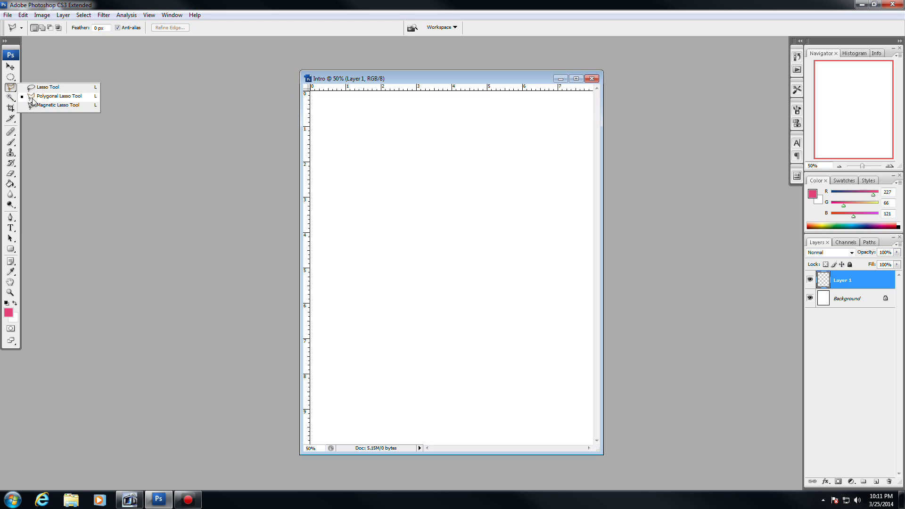
pyautogui.click(52, 104)
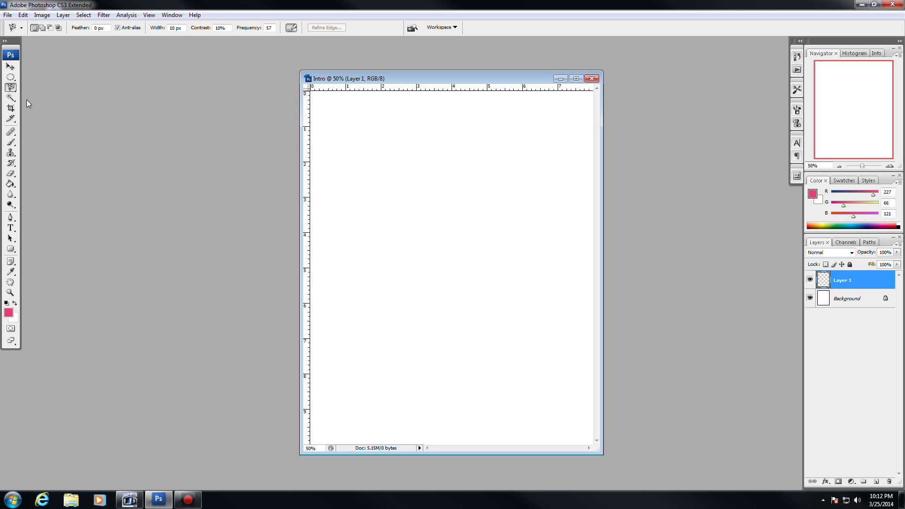
pyautogui.click(10, 98)
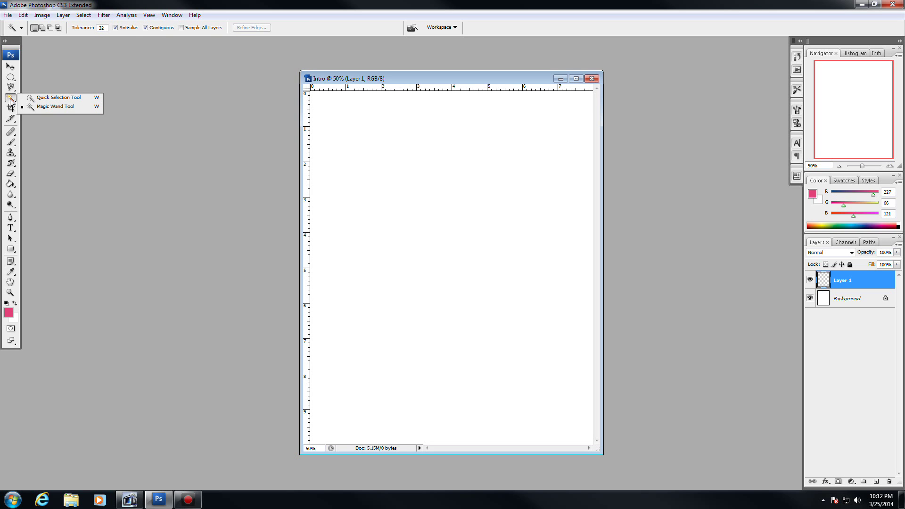
pyautogui.click(47, 108)
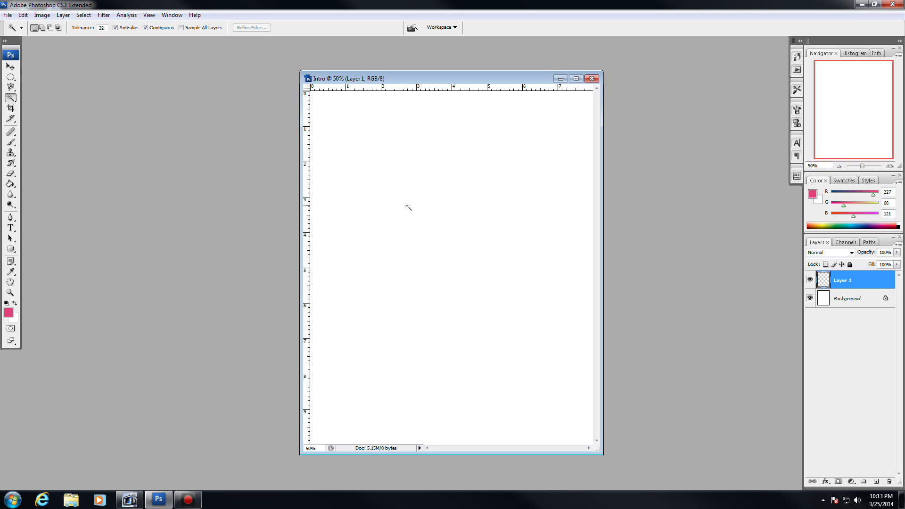
# Paint a closed pink loop mid-canvas with the Brush tool, select its interior with the Magic Wand, and deselect.
pyautogui.click(11, 141)
pyautogui.moveTo(410, 171)
pyautogui.mouseDown()
pyautogui.moveTo(447, 313)
pyautogui.moveTo(393, 241)
pyautogui.moveTo(409, 170)
pyautogui.mouseUp()
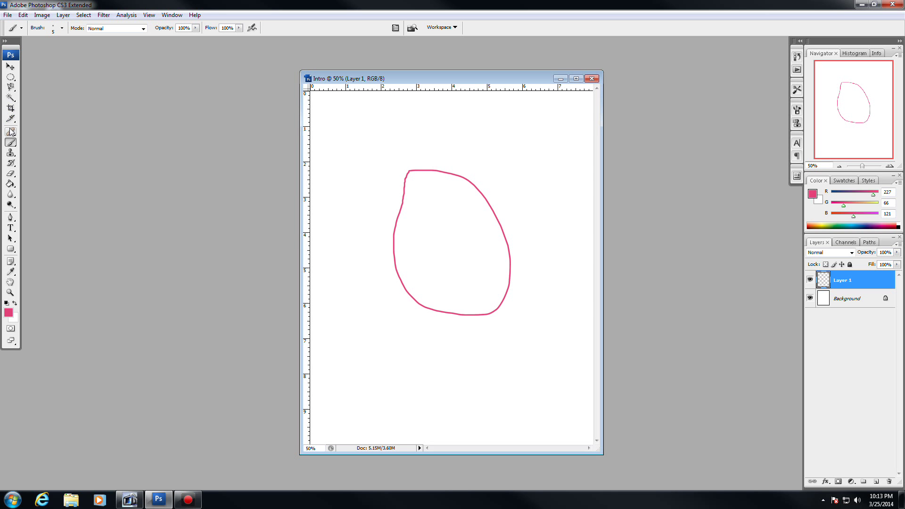
pyautogui.click(10, 98)
pyautogui.click(465, 272)
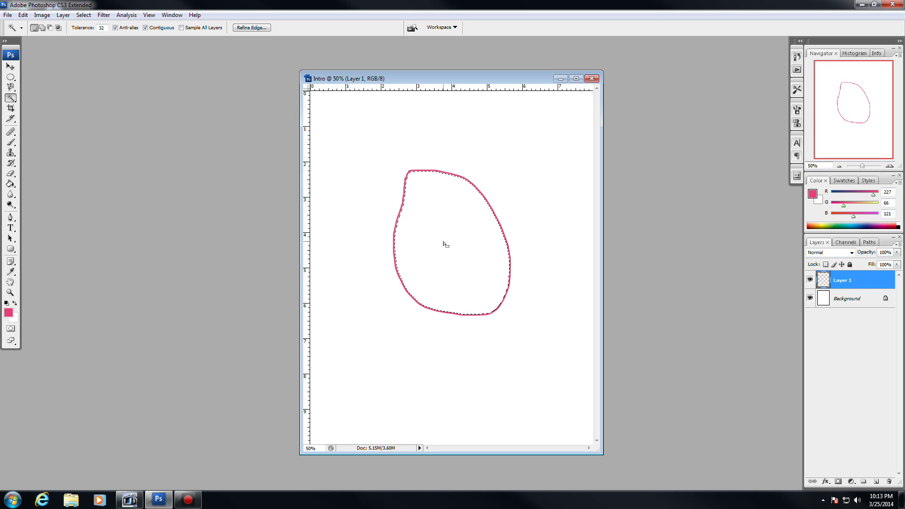
pyautogui.hotkey('ctrl', 'd')
# Revert the History to the Deselect state just before the brush stroke and collapse the History panel.
pyautogui.click(795, 57)
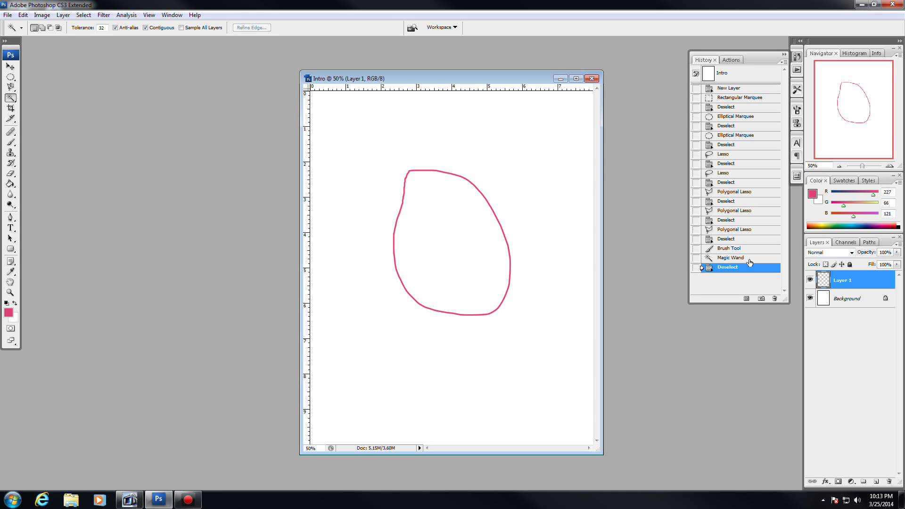
pyautogui.click(750, 260)
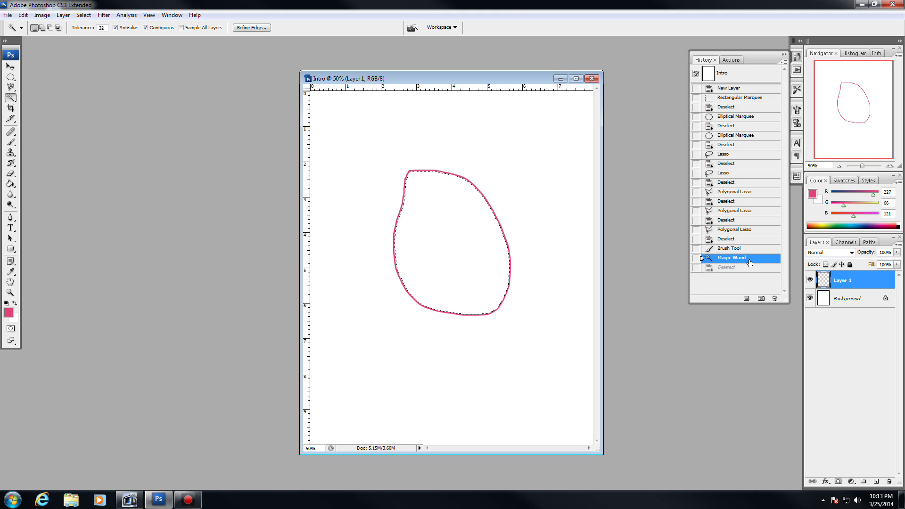
pyautogui.click(749, 248)
pyautogui.click(749, 230)
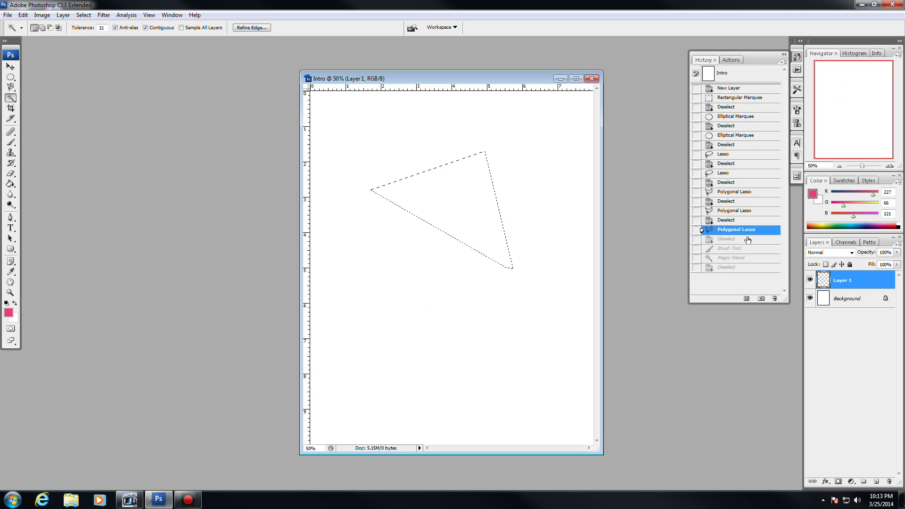
pyautogui.click(749, 239)
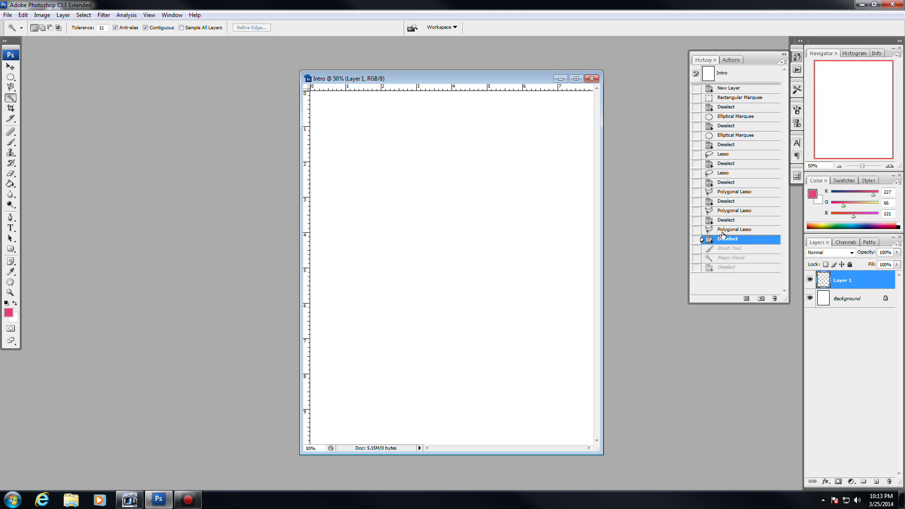
pyautogui.click(782, 53)
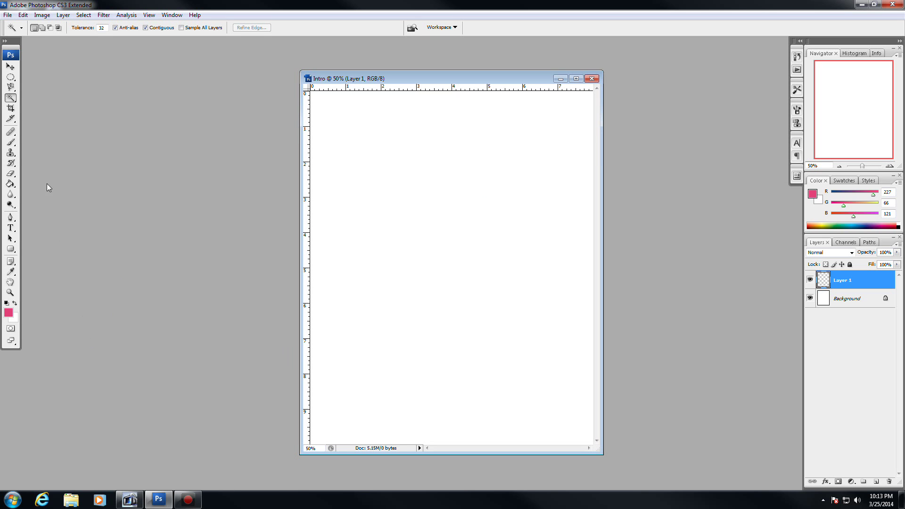
# Draw a crop frame mid-canvas, enlarge it toward the lower-right corner, and discard the crop.
pyautogui.click(11, 108)
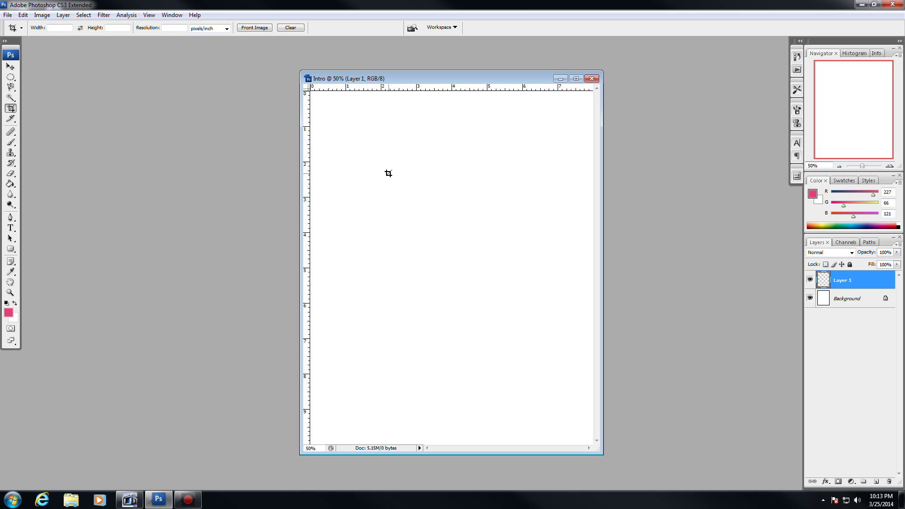
pyautogui.moveTo(384, 165); pyautogui.dragTo(545, 345)
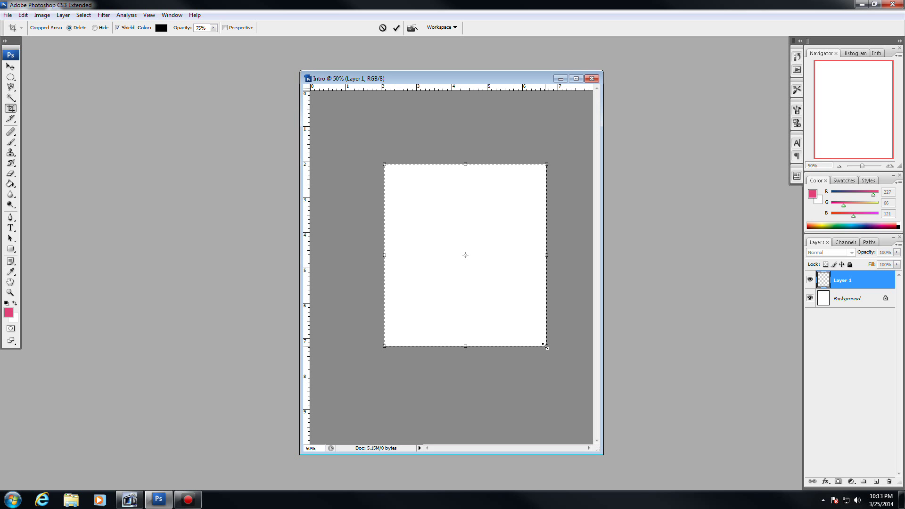
pyautogui.moveTo(545, 345); pyautogui.dragTo(577, 399)
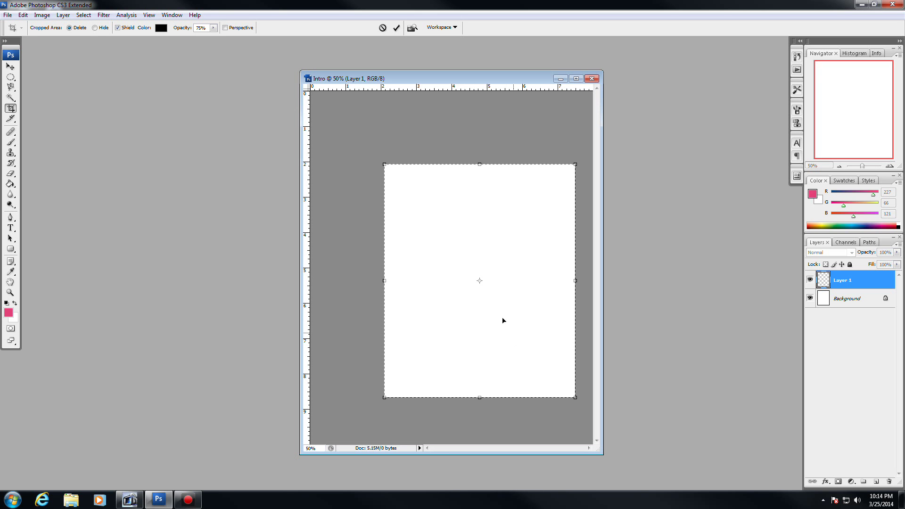
pyautogui.click(11, 108)
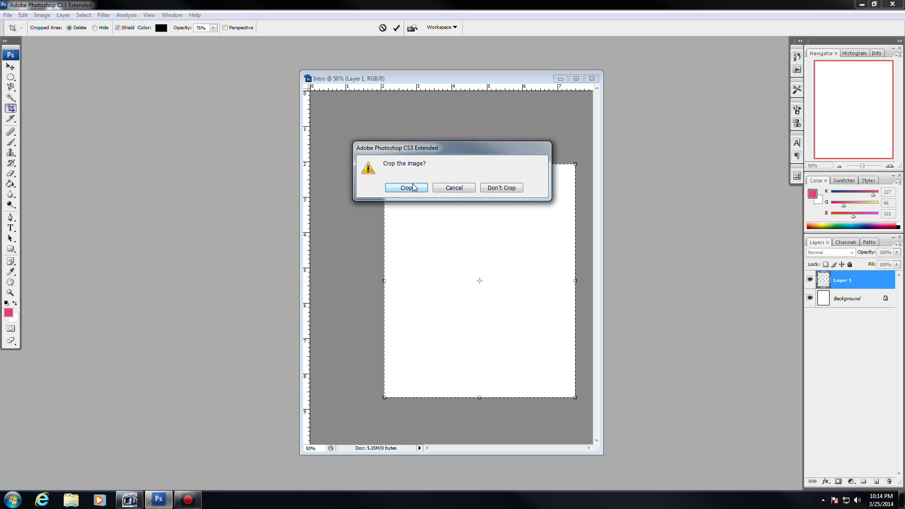
pyautogui.click(454, 187)
pyautogui.click(16, 118)
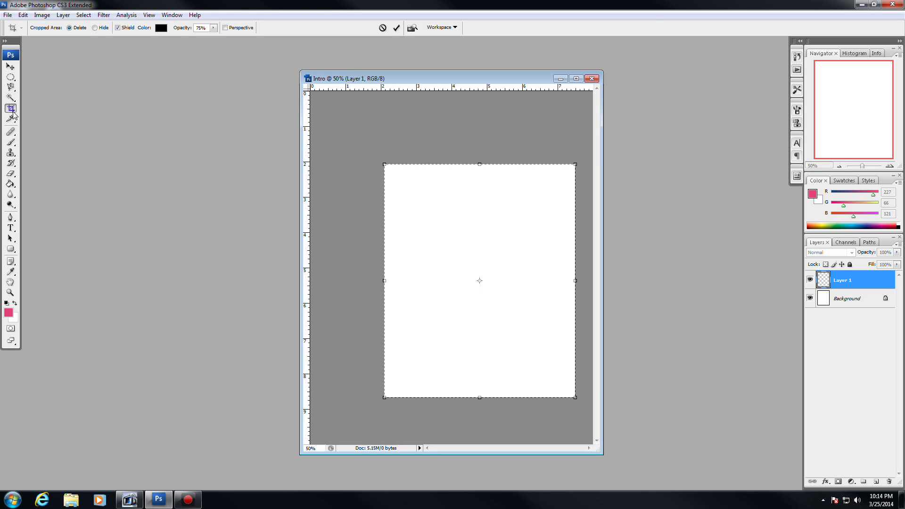
pyautogui.click(502, 189)
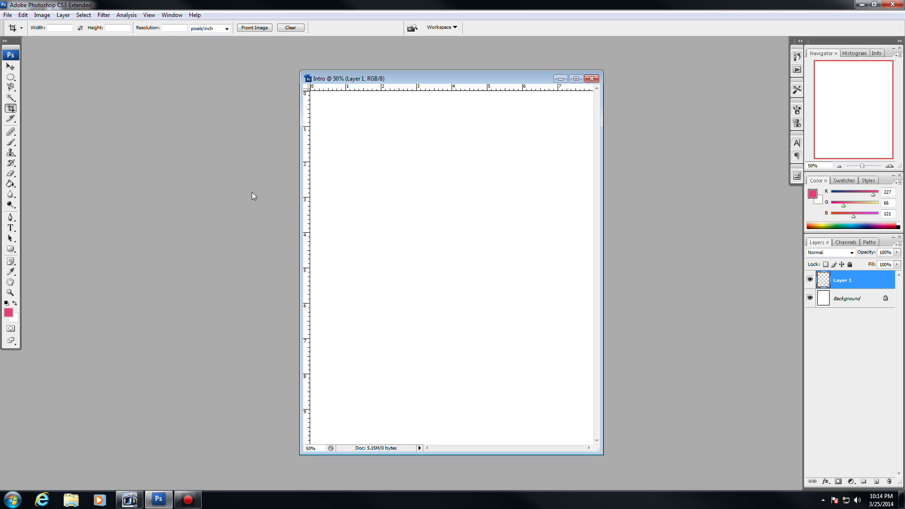
# Review the Slice tool and Healing Brush tool variants.
pyautogui.click(11, 116)
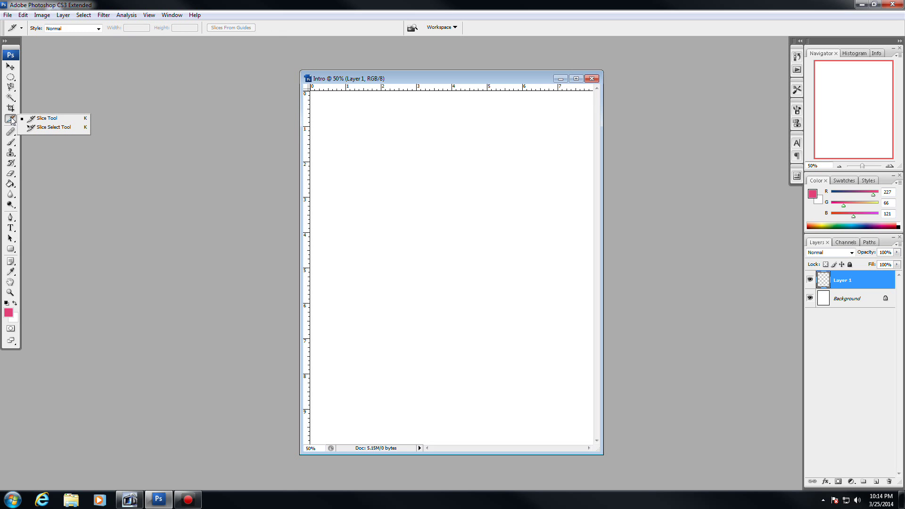
pyautogui.click(12, 120)
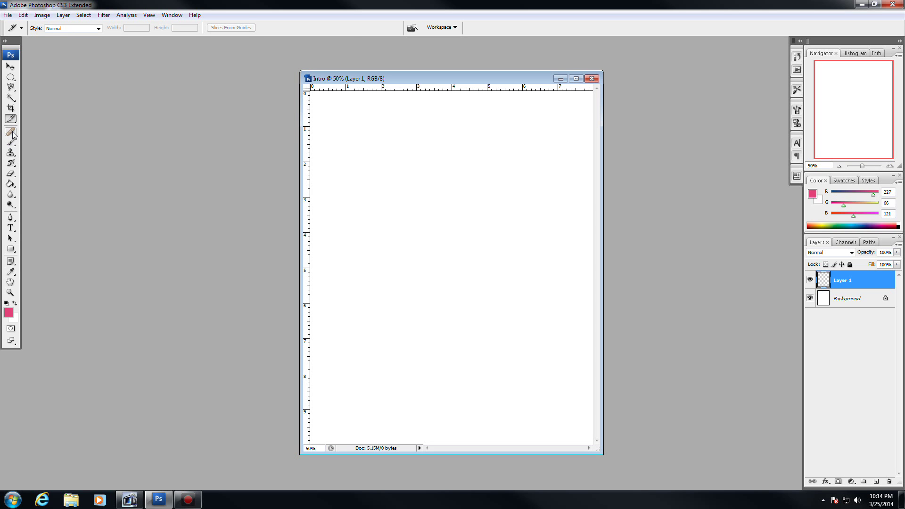
pyautogui.click(13, 133)
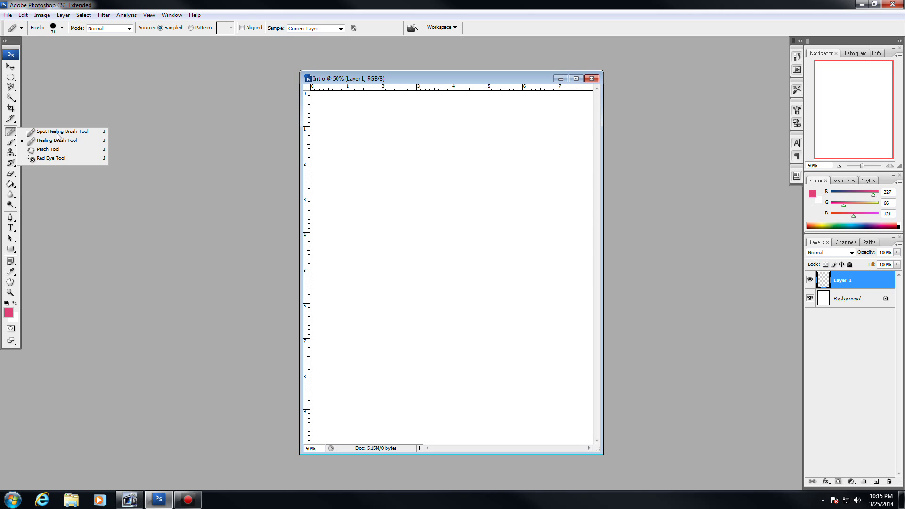
# Paint several freehand pink lines and curves across Layer 1 with the 5 px Brush tool.
pyautogui.click(10, 143)
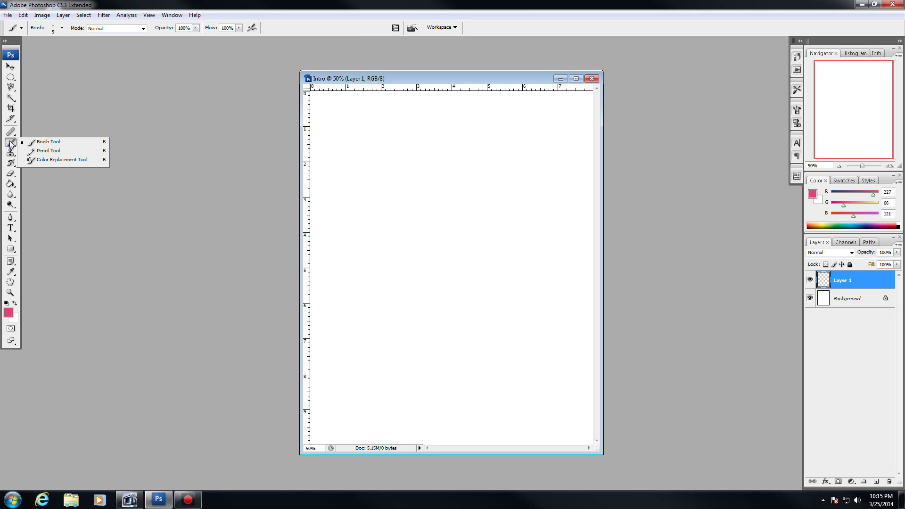
pyautogui.click(60, 143)
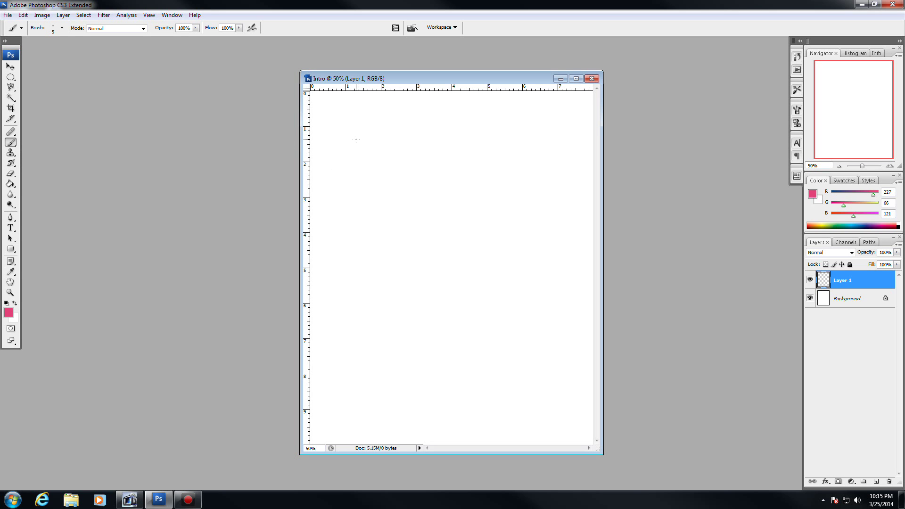
pyautogui.moveTo(358, 138)
pyautogui.mouseDown()
pyautogui.moveTo(463, 139)
pyautogui.moveTo(428, 185)
pyautogui.moveTo(461, 224)
pyautogui.moveTo(461, 291)
pyautogui.moveTo(477, 326)
pyautogui.moveTo(502, 328)
pyautogui.mouseUp()
pyautogui.moveTo(523, 276)
pyautogui.mouseDown()
pyautogui.moveTo(525, 187)
pyautogui.moveTo(506, 163)
pyautogui.moveTo(482, 212)
pyautogui.moveTo(494, 264)
pyautogui.moveTo(467, 311)
pyautogui.moveTo(415, 308)
pyautogui.moveTo(397, 263)
pyautogui.mouseUp()
pyautogui.moveTo(379, 217)
pyautogui.mouseDown()
pyautogui.moveTo(327, 298)
pyautogui.moveTo(359, 346)
pyautogui.moveTo(441, 379)
pyautogui.moveTo(524, 382)
pyautogui.moveTo(511, 357)
pyautogui.moveTo(454, 384)
pyautogui.moveTo(512, 382)
pyautogui.moveTo(482, 364)
pyautogui.mouseUp()
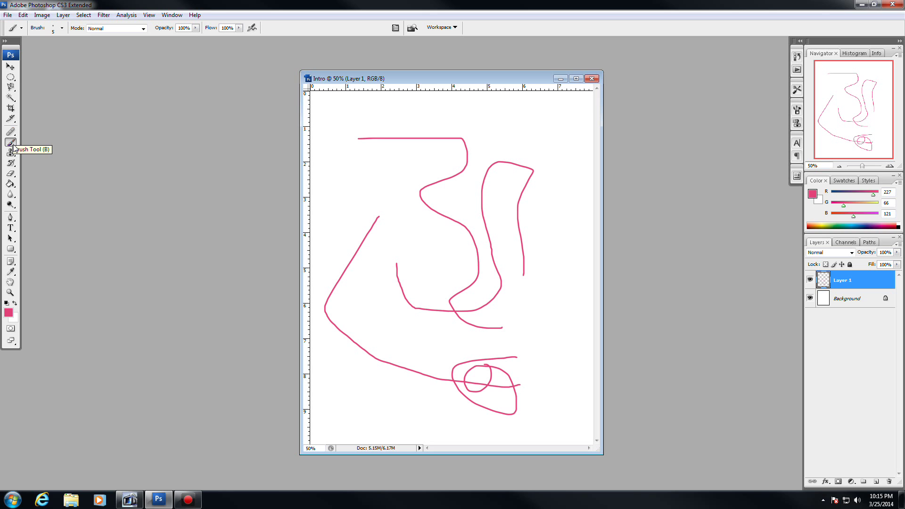
# Set the brush diameter to 49 px and paint a thick looping stroke down the middle of the canvas.
pyautogui.click(62, 29)
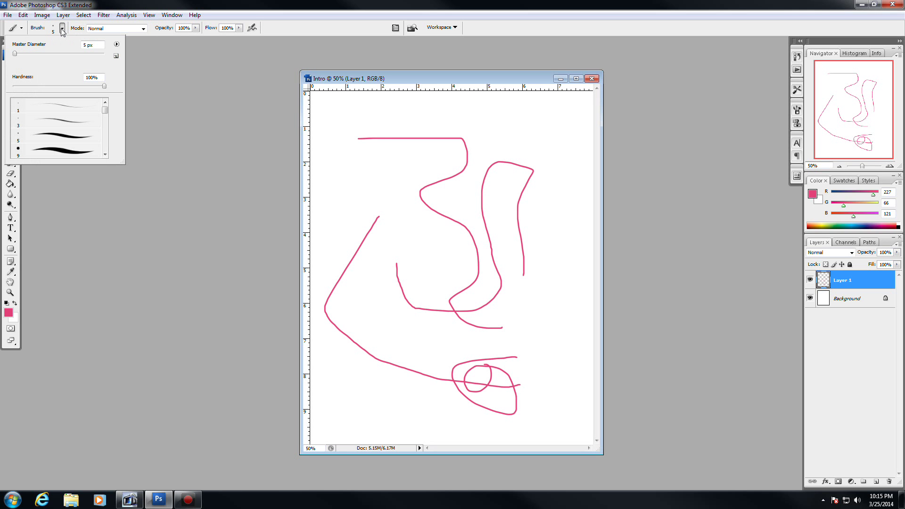
pyautogui.moveTo(20, 53)
pyautogui.mouseDown()
pyautogui.moveTo(101, 54)
pyautogui.moveTo(34, 60)
pyautogui.mouseUp()
pyautogui.moveTo(368, 172)
pyautogui.mouseDown()
pyautogui.moveTo(404, 230)
pyautogui.moveTo(433, 240)
pyautogui.moveTo(481, 209)
pyautogui.moveTo(423, 140)
pyautogui.moveTo(399, 183)
pyautogui.moveTo(434, 194)
pyautogui.moveTo(447, 224)
pyautogui.moveTo(448, 321)
pyautogui.moveTo(491, 362)
pyautogui.mouseUp()
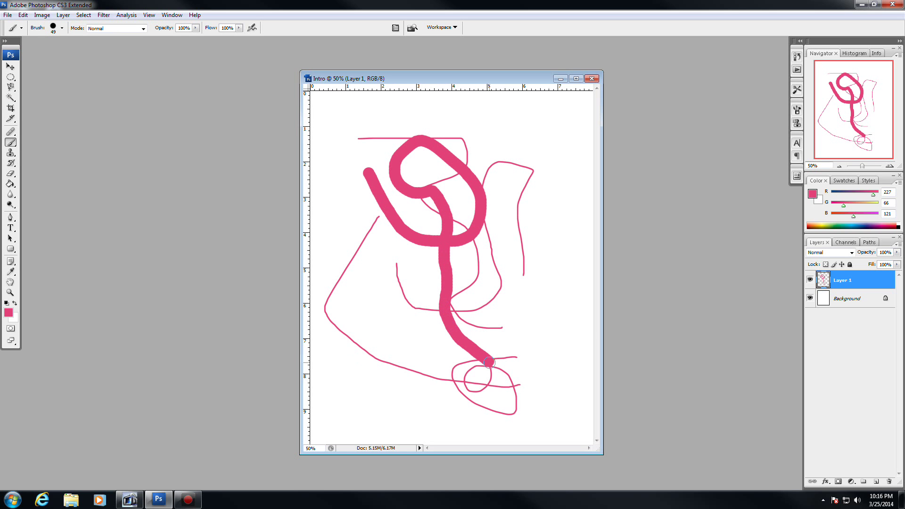
# Set the brush hardness to 0% and paint a soft-edged curved stroke along the left part of the canvas.
pyautogui.click(62, 29)
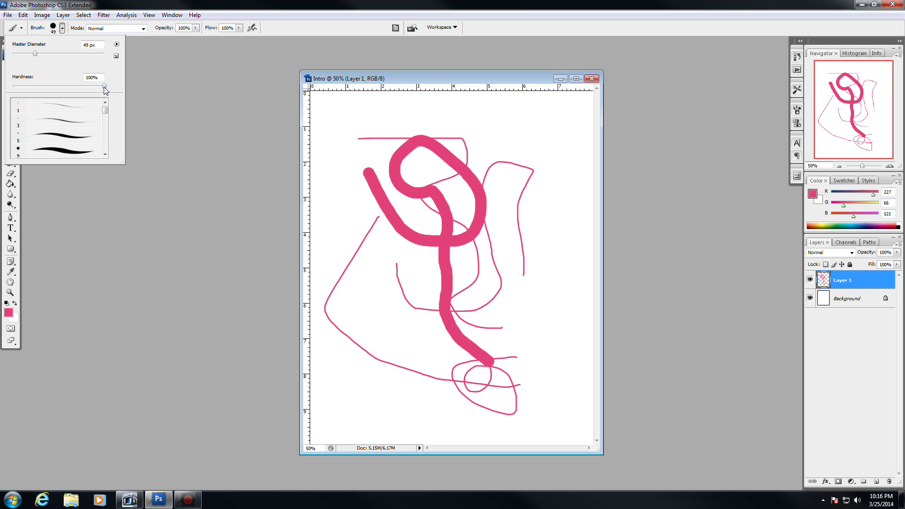
pyautogui.moveTo(104, 87); pyautogui.dragTo(6, 99)
pyautogui.click(345, 189)
pyautogui.moveTo(344, 188)
pyautogui.mouseDown()
pyautogui.moveTo(372, 261)
pyautogui.moveTo(376, 329)
pyautogui.moveTo(387, 349)
pyautogui.moveTo(449, 373)
pyautogui.moveTo(447, 401)
pyautogui.moveTo(423, 409)
pyautogui.moveTo(366, 378)
pyautogui.moveTo(350, 303)
pyautogui.mouseUp()
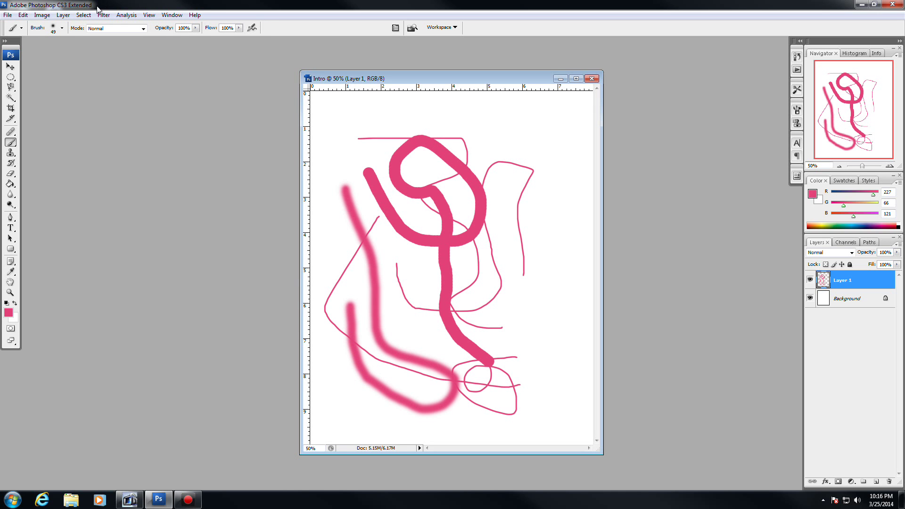
# Choose the 46 px spatter brush, enlarge it to 129 px, and stamp three speckled spots in the canvas's upper-right area.
pyautogui.click(61, 28)
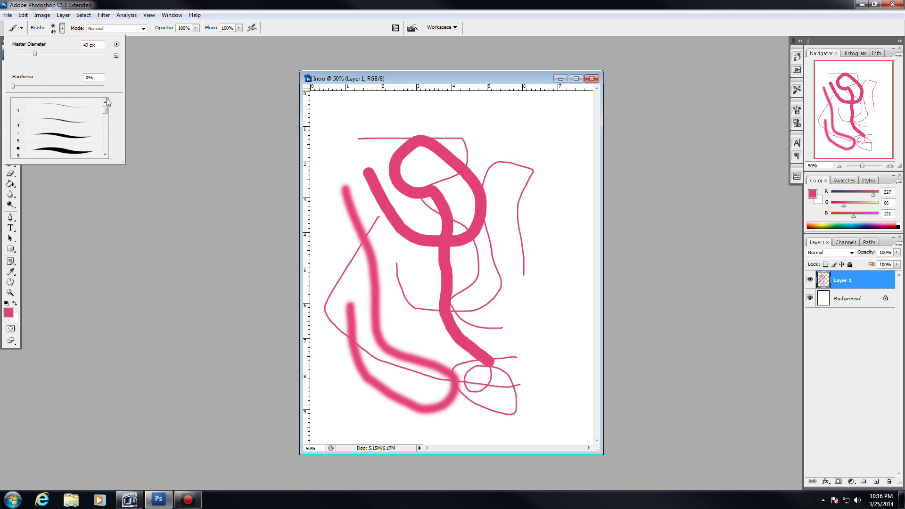
pyautogui.moveTo(105, 113); pyautogui.dragTo(106, 129)
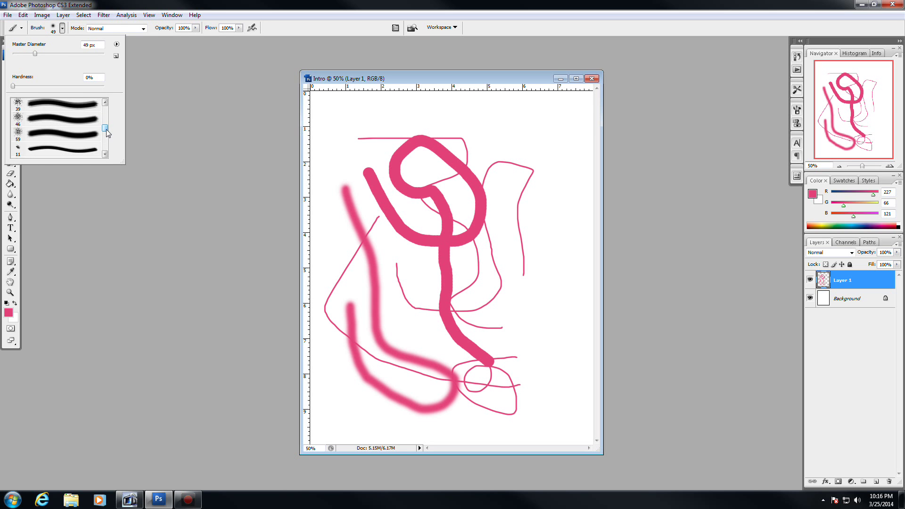
pyautogui.moveTo(106, 130); pyautogui.dragTo(106, 128)
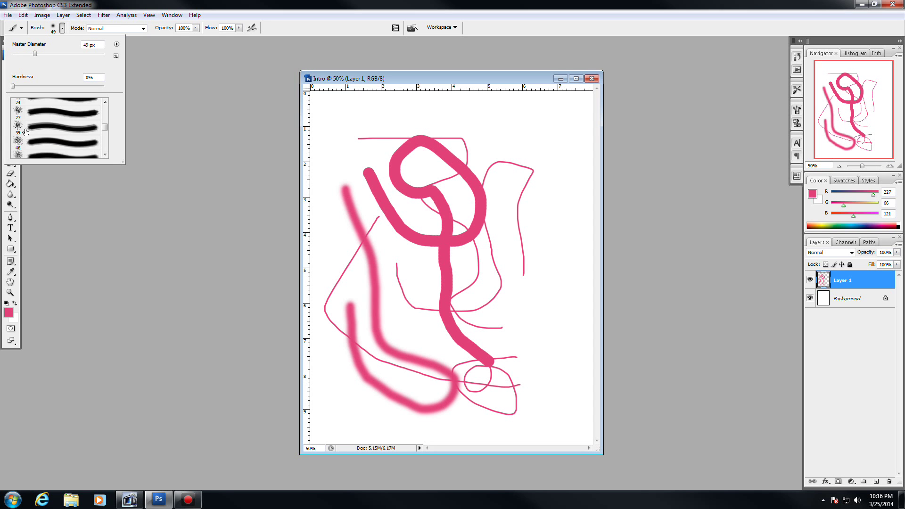
pyautogui.click(29, 143)
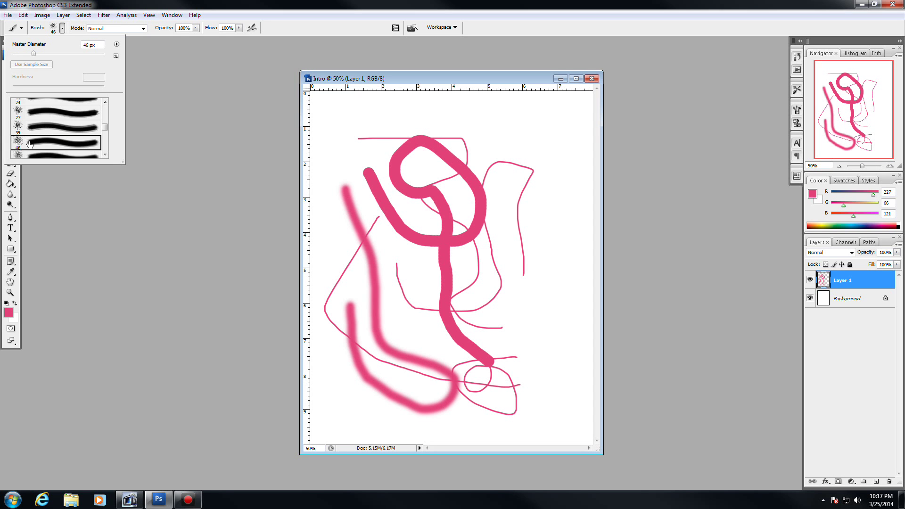
pyautogui.doubleClick(56, 145)
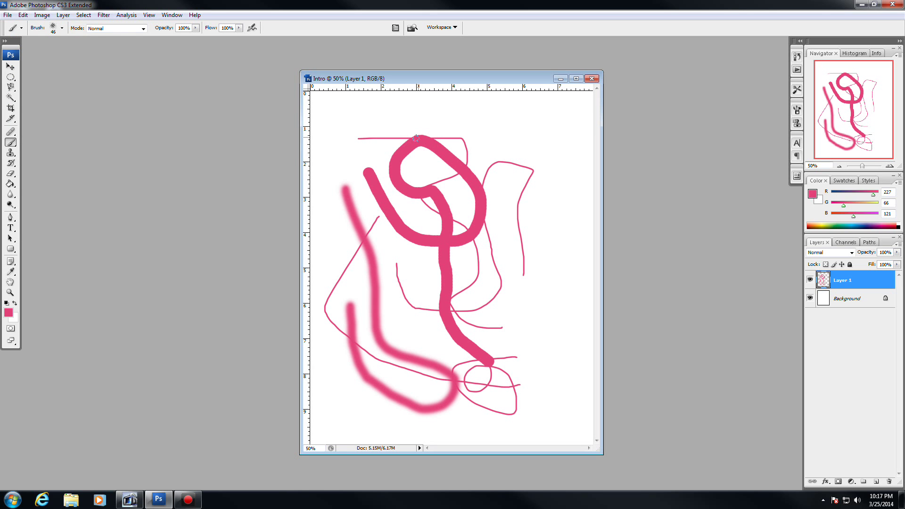
pyautogui.click(62, 28)
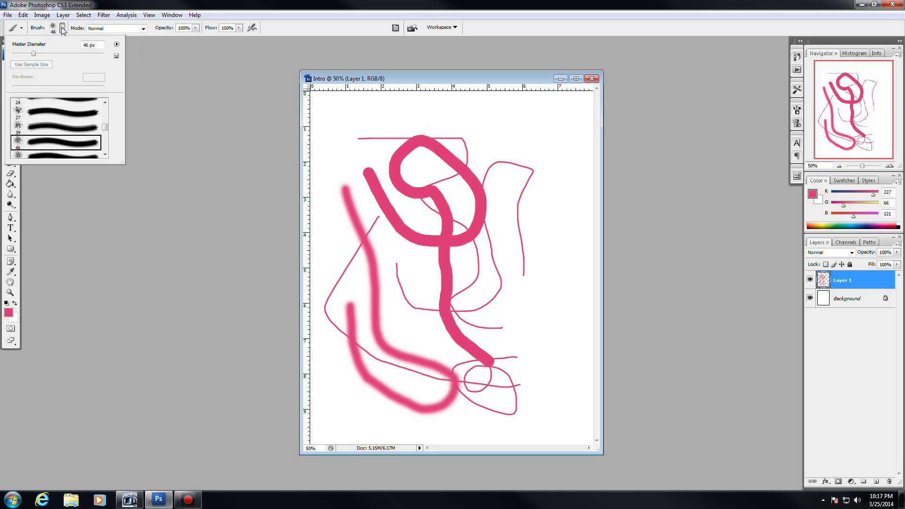
pyautogui.click(65, 53)
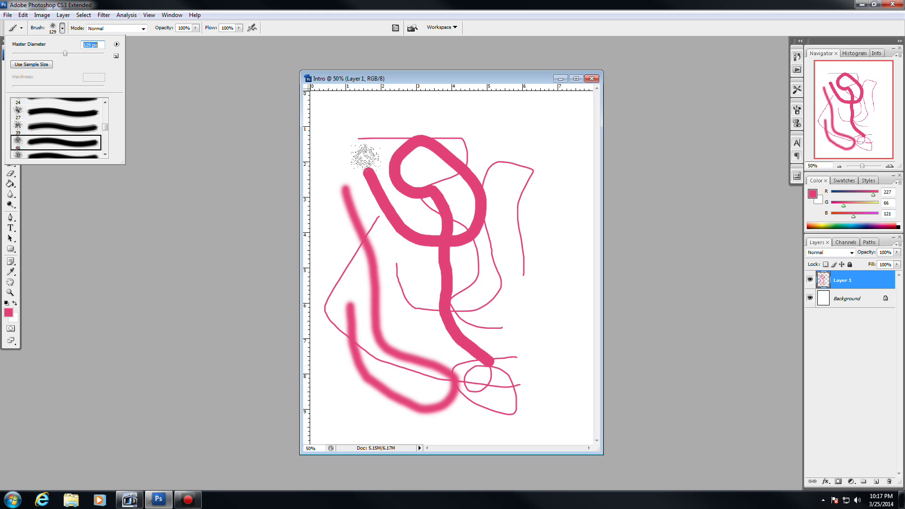
pyautogui.click(537, 134)
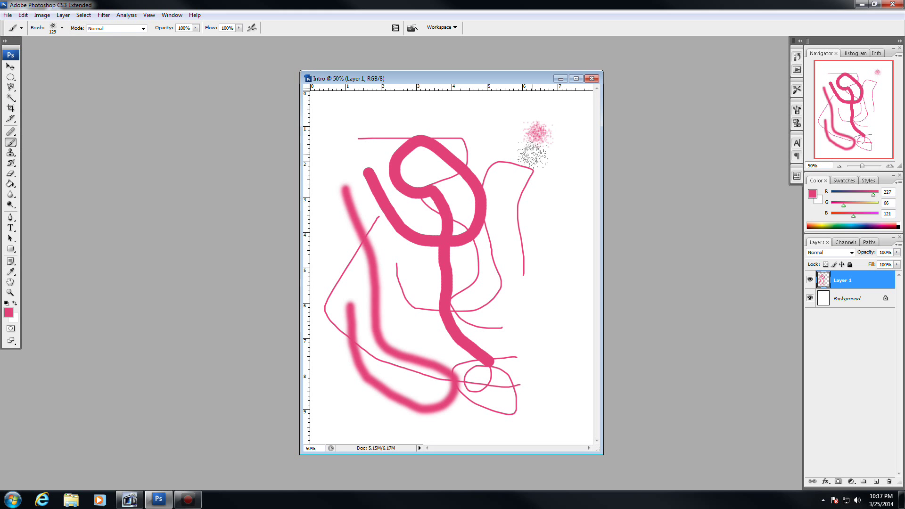
pyautogui.click(554, 156)
pyautogui.click(545, 181)
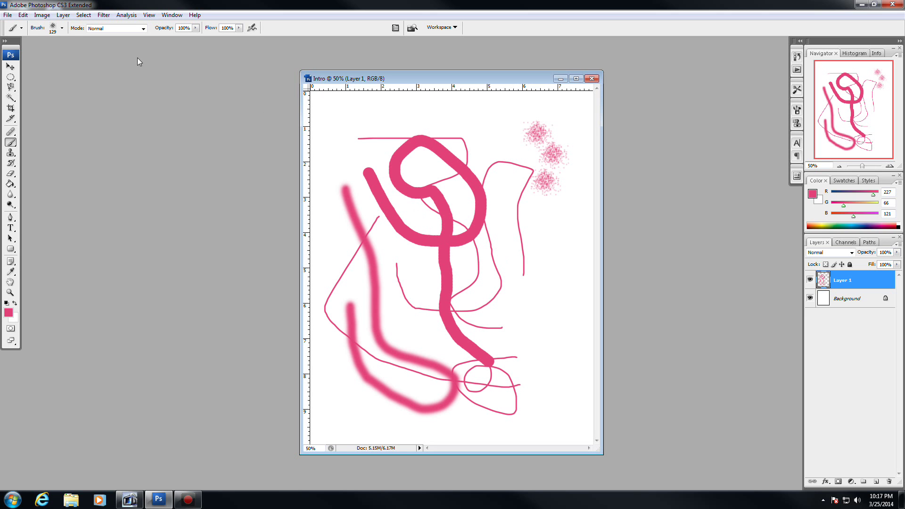
# Choose the 134 px grass brush and paint two horizontal rows of grass across the upper half of the canvas.
pyautogui.click(63, 28)
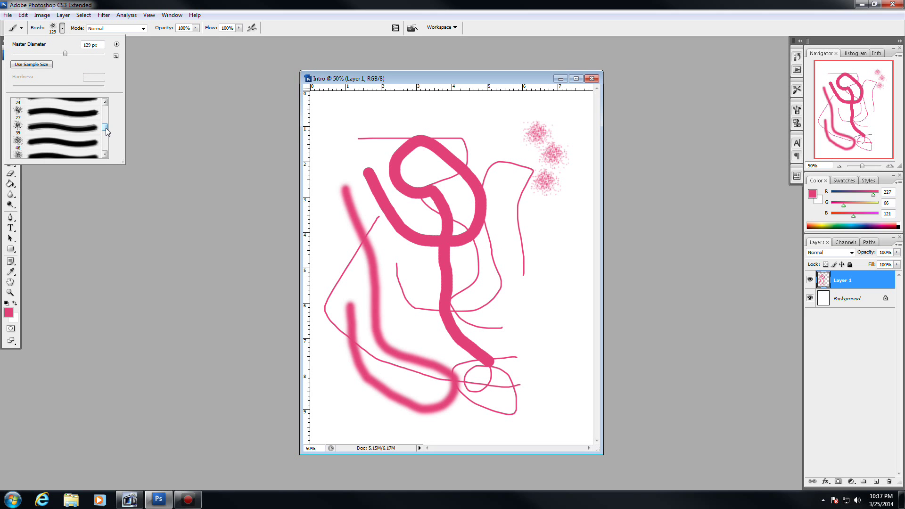
pyautogui.moveTo(106, 128); pyautogui.dragTo(106, 137)
pyautogui.click(75, 129)
pyautogui.click(357, 129)
pyautogui.moveTo(387, 125); pyautogui.dragTo(565, 125)
pyautogui.moveTo(546, 213); pyautogui.dragTo(401, 208)
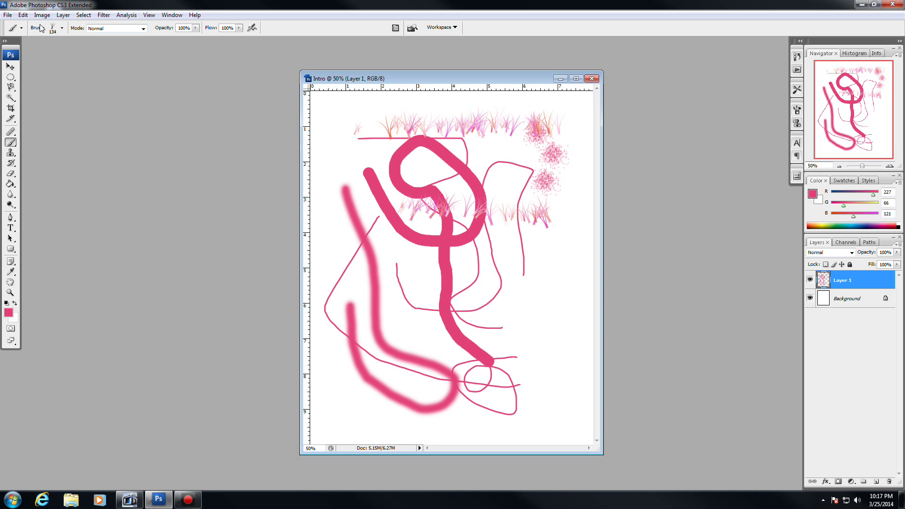
# Choose the 112 px curved grass brush and paint a horizontal row between the two existing grass rows.
pyautogui.click(62, 28)
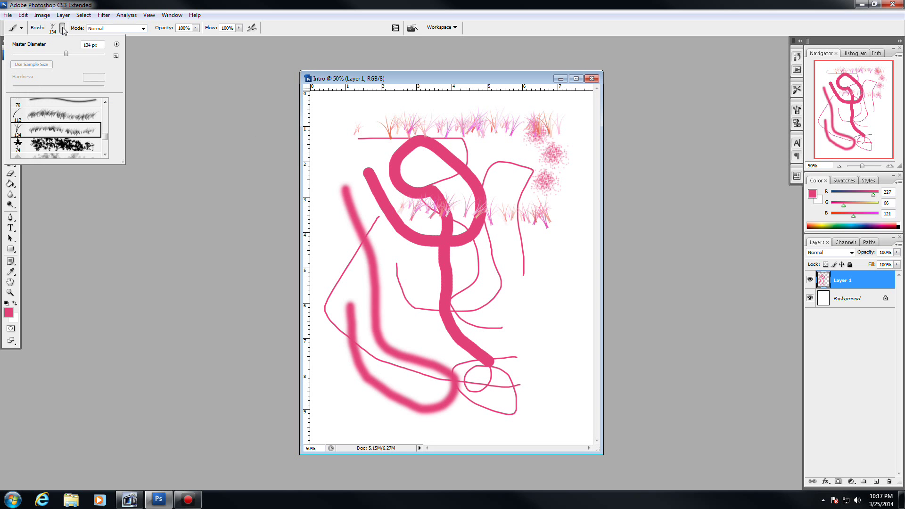
pyautogui.click(58, 116)
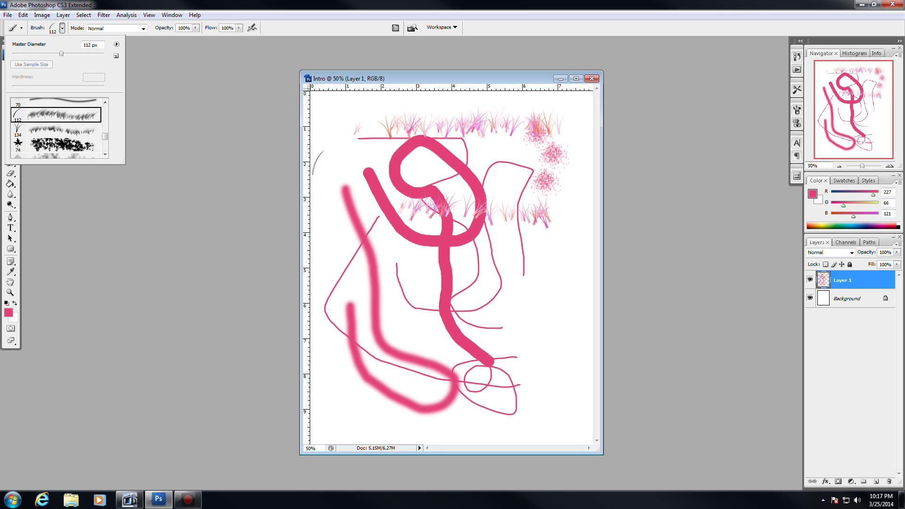
pyautogui.moveTo(338, 164); pyautogui.dragTo(541, 162)
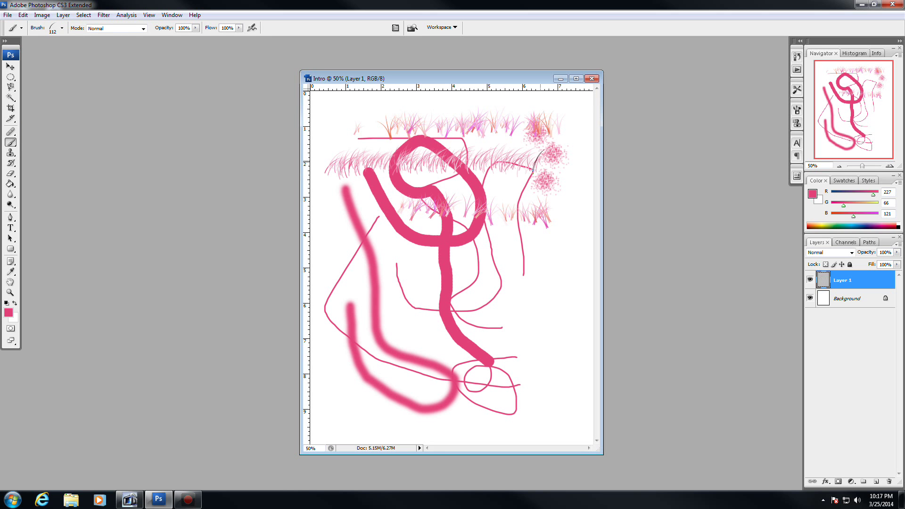
# Choose the 74 px leaf-shaped brush and scatter a dense patch of leaves over the lower middle of the canvas.
pyautogui.click(64, 27)
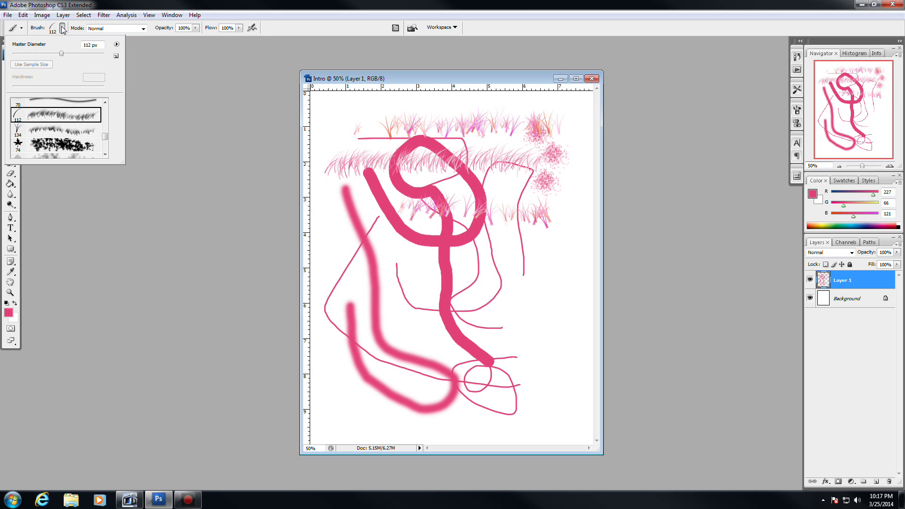
pyautogui.click(71, 143)
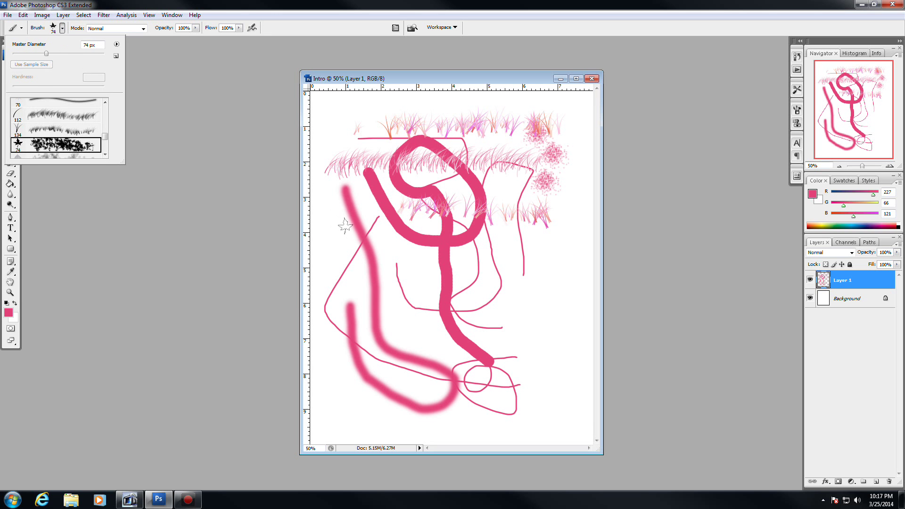
pyautogui.click(335, 235)
pyautogui.click(338, 245)
pyautogui.moveTo(341, 231)
pyautogui.mouseDown()
pyautogui.moveTo(452, 283)
pyautogui.moveTo(475, 301)
pyautogui.moveTo(494, 348)
pyautogui.moveTo(438, 359)
pyautogui.moveTo(402, 344)
pyautogui.moveTo(387, 294)
pyautogui.moveTo(435, 305)
pyautogui.moveTo(467, 325)
pyautogui.mouseUp()
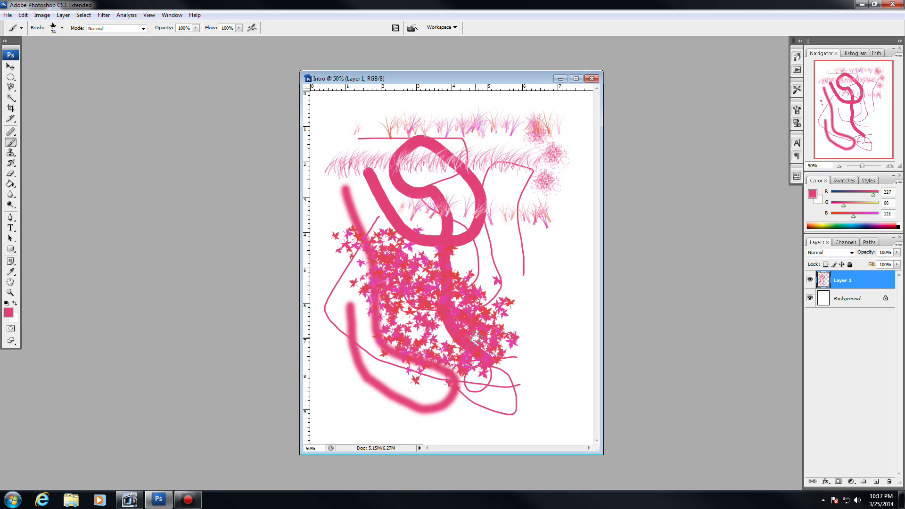
# Choose the 95 px scattered leaf brush and paint pale leaves over the upper left and right side of the canvas.
pyautogui.click(62, 27)
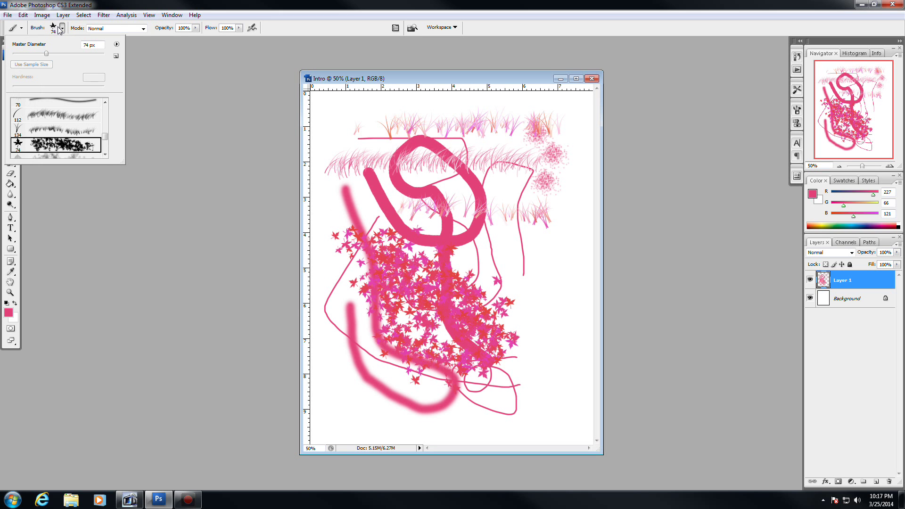
pyautogui.click(106, 153)
pyautogui.click(106, 153)
pyautogui.click(60, 148)
pyautogui.moveTo(343, 121)
pyautogui.mouseDown()
pyautogui.moveTo(375, 127)
pyautogui.moveTo(460, 219)
pyautogui.mouseUp()
pyautogui.moveTo(530, 340)
pyautogui.mouseDown()
pyautogui.moveTo(471, 264)
pyautogui.moveTo(427, 252)
pyautogui.mouseUp()
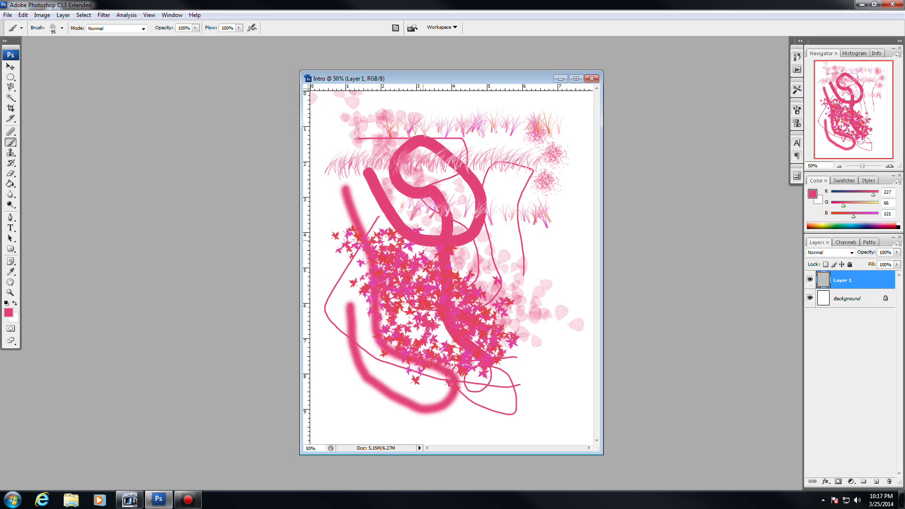
# Browse the remaining brush presets, choose the 75 px soft brush, and paint a large arch over the upper part of the canvas.
pyautogui.click(61, 28)
pyautogui.scroll(-3, 105, 142)
pyautogui.scroll(3, 105, 144)
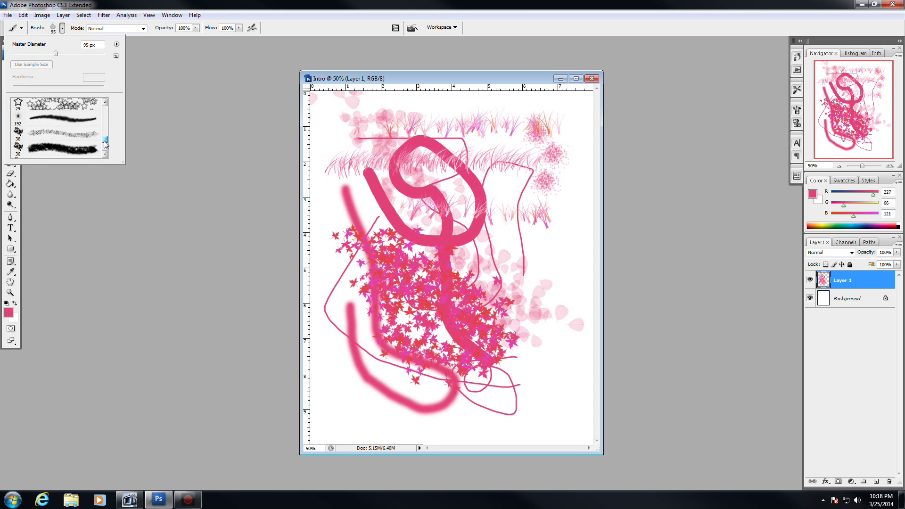
pyautogui.moveTo(105, 143); pyautogui.dragTo(105, 151)
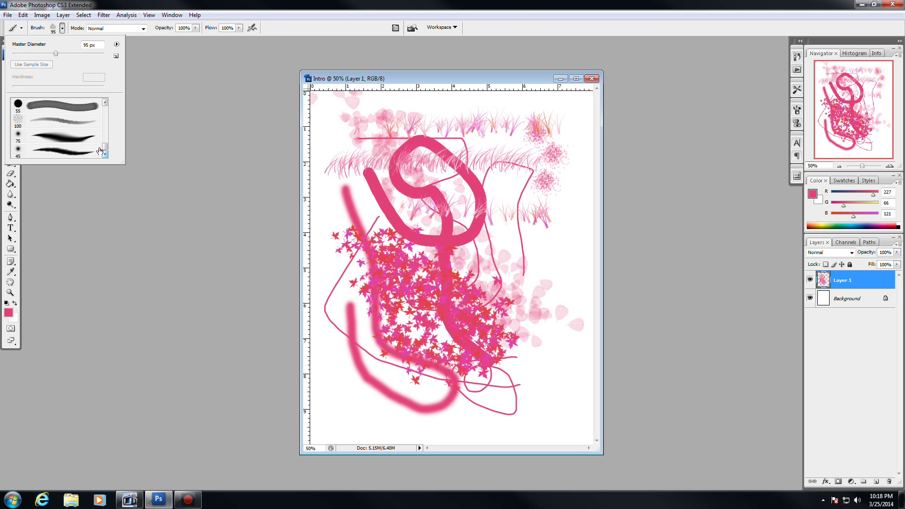
pyautogui.click(106, 103)
pyautogui.click(106, 102)
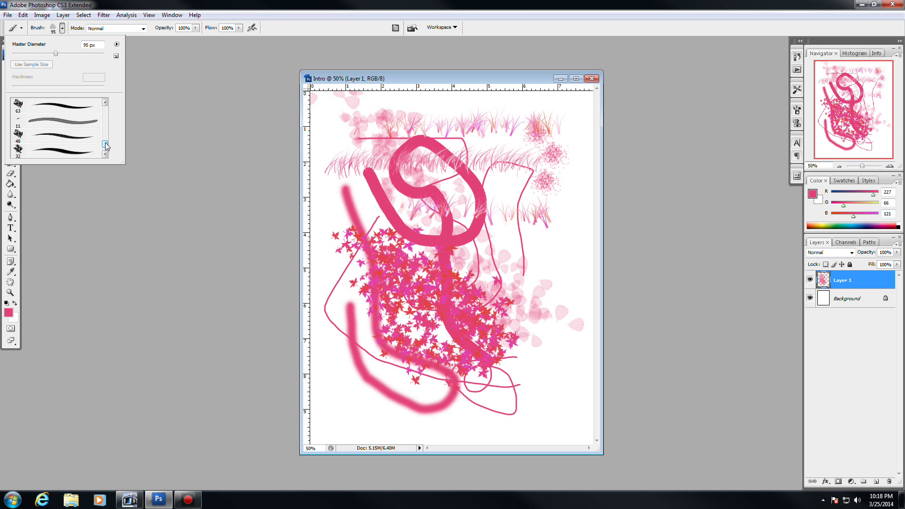
pyautogui.moveTo(106, 142); pyautogui.dragTo(106, 146)
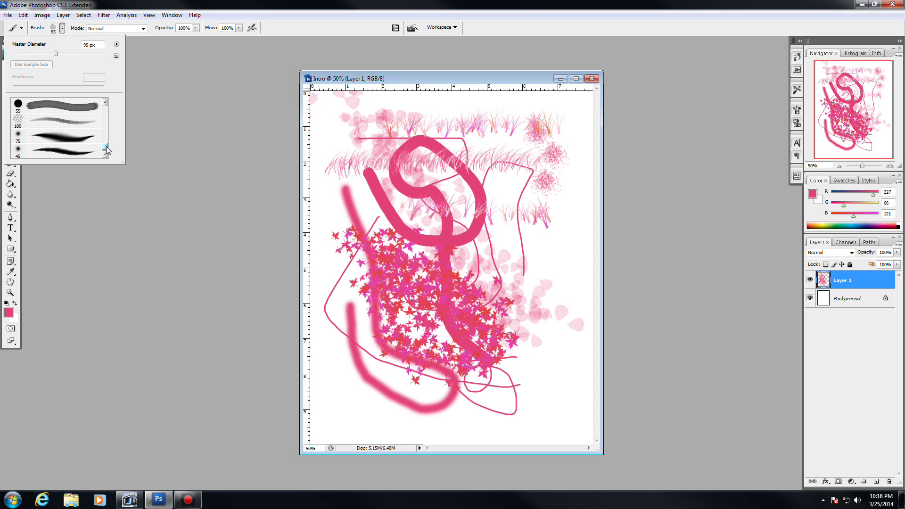
pyautogui.click(70, 141)
pyautogui.moveTo(343, 143)
pyautogui.mouseDown()
pyautogui.moveTo(356, 163)
pyautogui.moveTo(382, 166)
pyautogui.moveTo(460, 105)
pyautogui.moveTo(527, 135)
pyautogui.moveTo(552, 196)
pyautogui.moveTo(547, 281)
pyautogui.mouseUp()
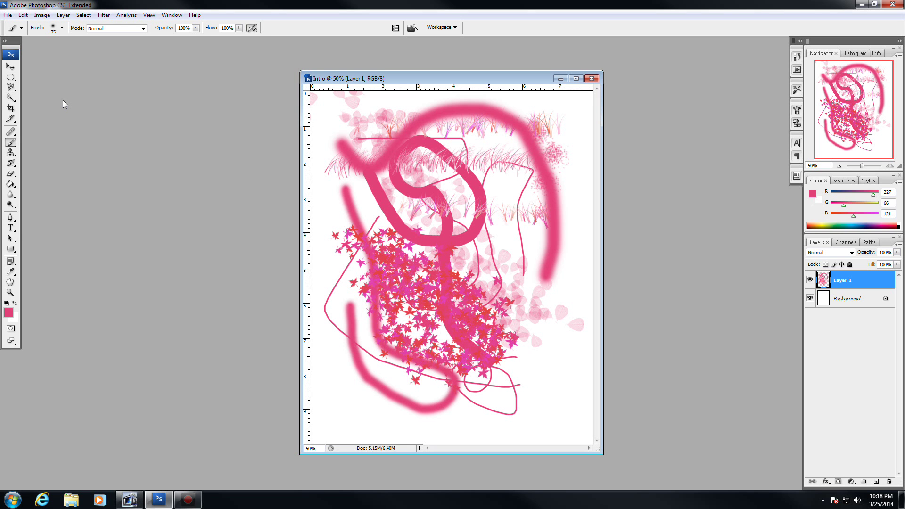
# Activate the Clone Stamp tool with the 5 px hard round preset and enlarge its diameter to 101 px.
pyautogui.click(15, 155)
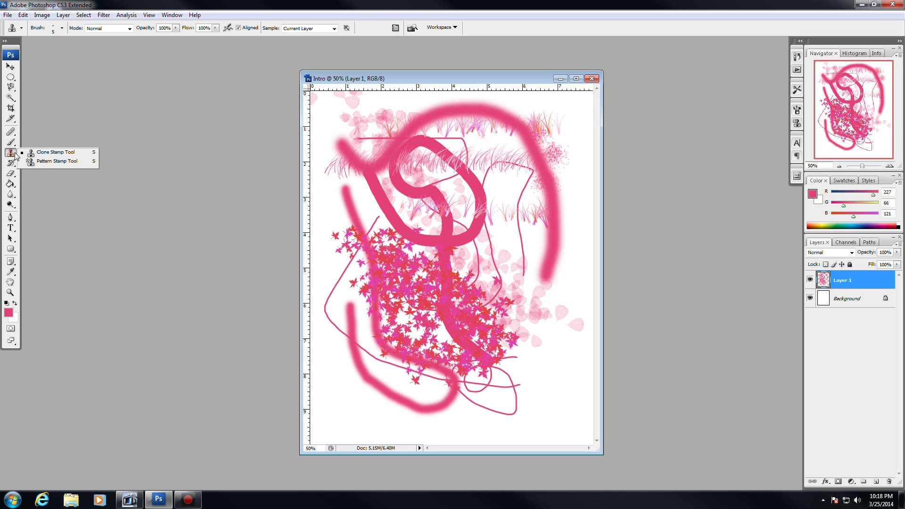
pyautogui.click(67, 153)
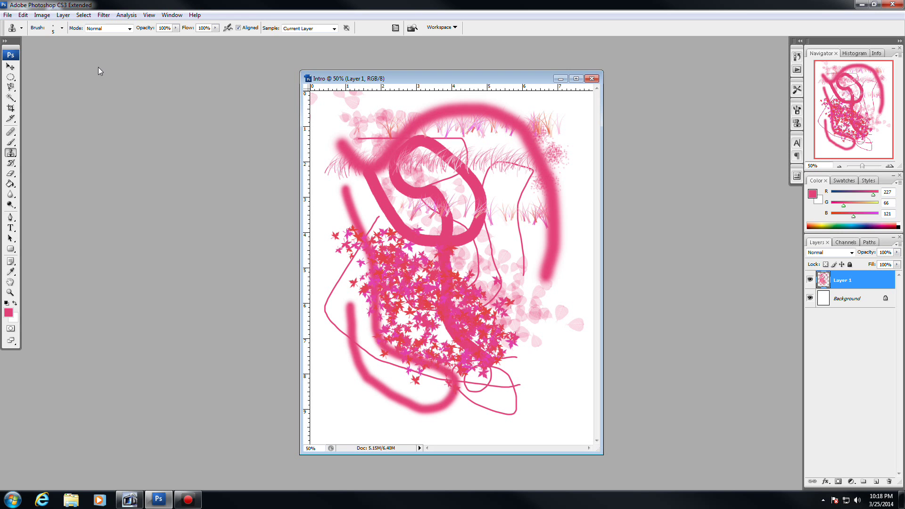
pyautogui.click(62, 28)
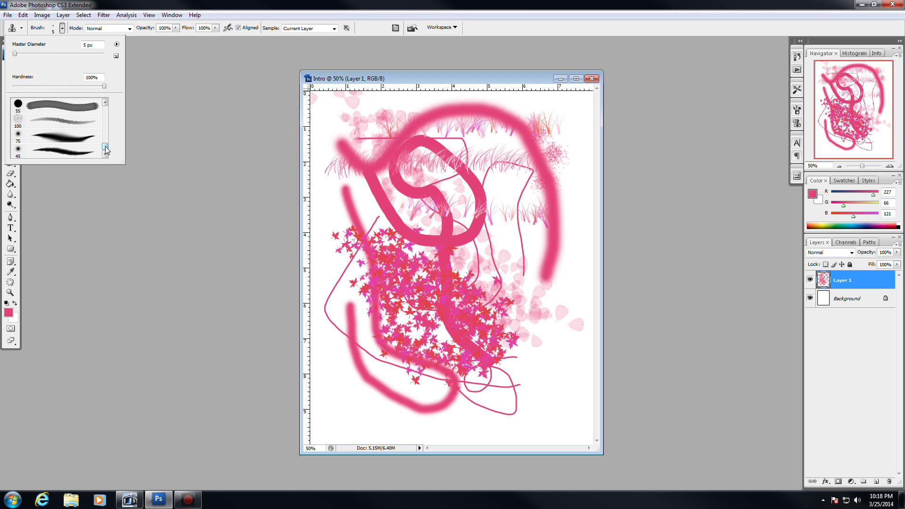
pyautogui.moveTo(105, 147); pyautogui.dragTo(105, 105)
pyautogui.click(63, 139)
pyautogui.moveTo(36, 54); pyautogui.dragTo(58, 53)
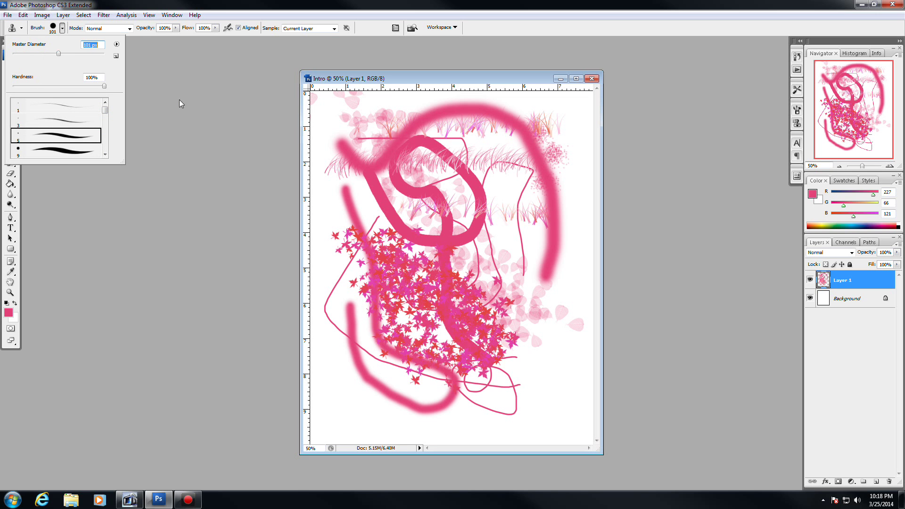
# Sample the upper-left start of the thick looping stroke and clone it inside the arch's right side.
pyautogui.keyDown('alt'); pyautogui.click(367, 170); pyautogui.keyUp('alt')
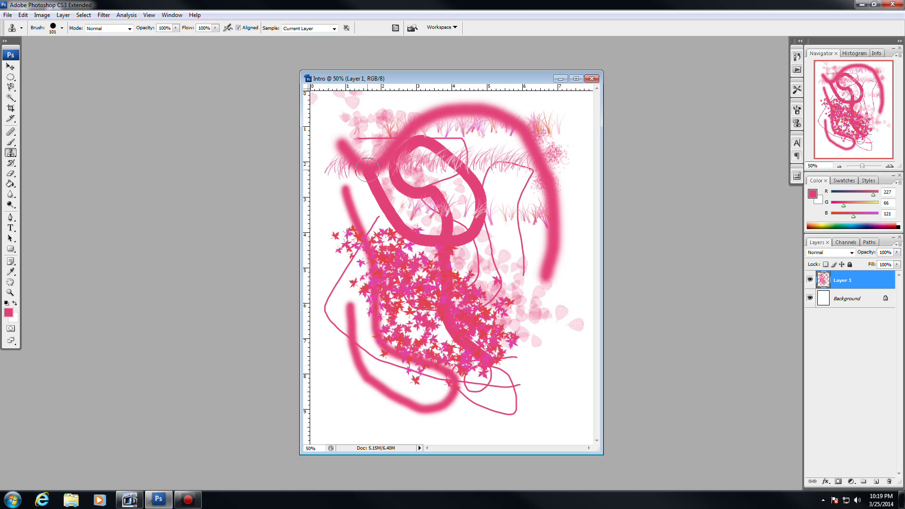
pyautogui.click(517, 169)
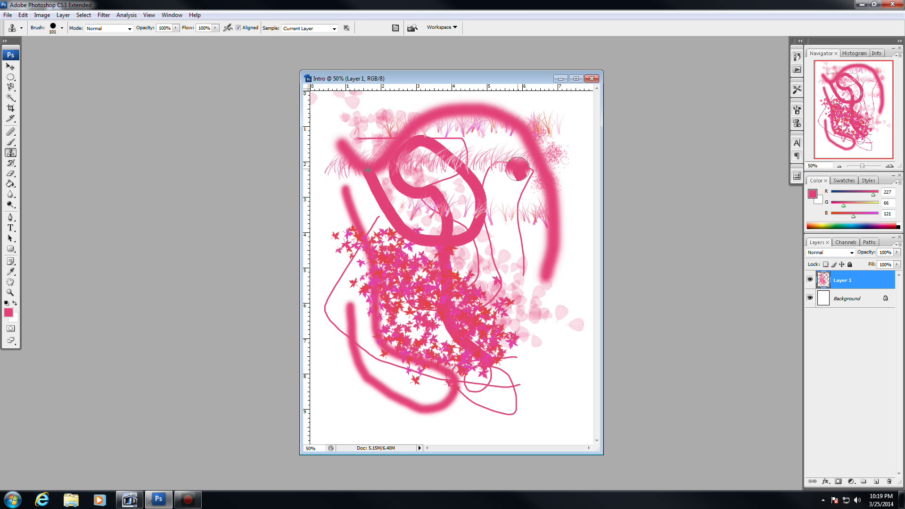
pyautogui.moveTo(517, 168); pyautogui.dragTo(548, 235)
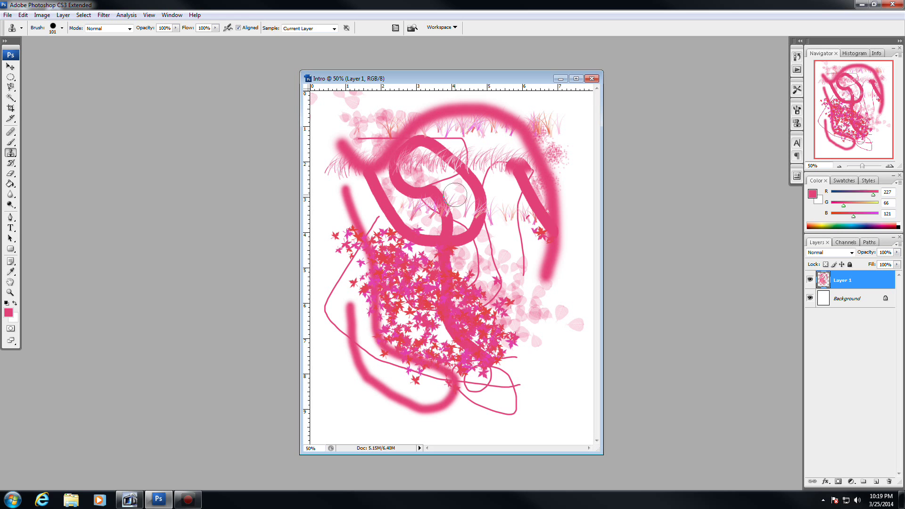
# View the History Brush tool variants.
pyautogui.click(10, 163)
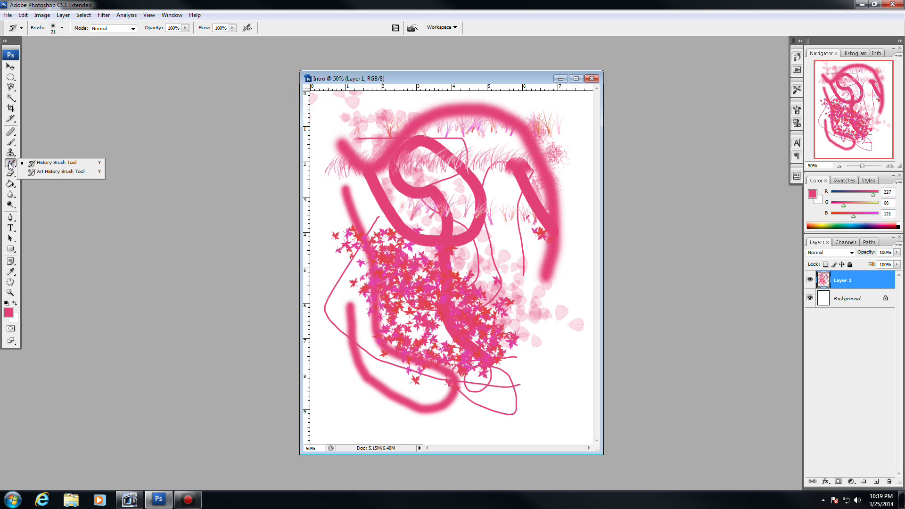
pyautogui.click(10, 164)
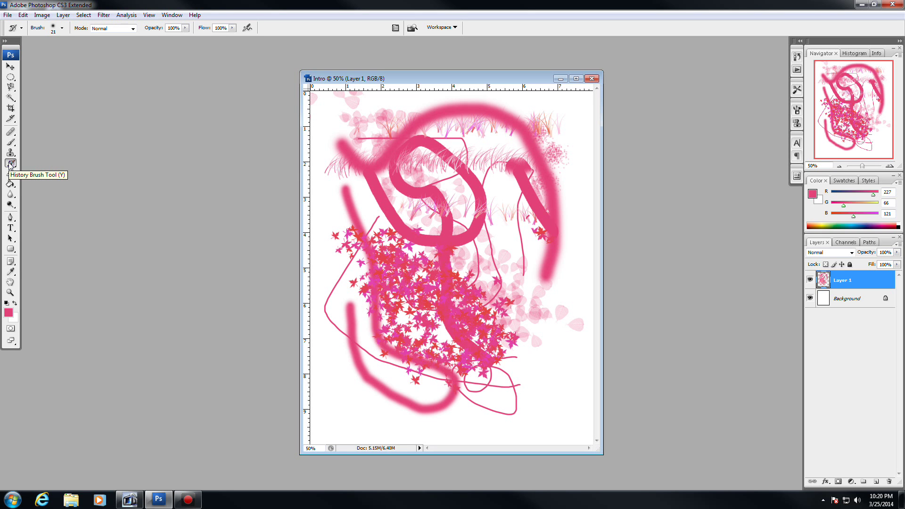
# Enlarge the Eraser tool's brush to 94 px and erase the middle and left side of the artwork.
pyautogui.click(10, 175)
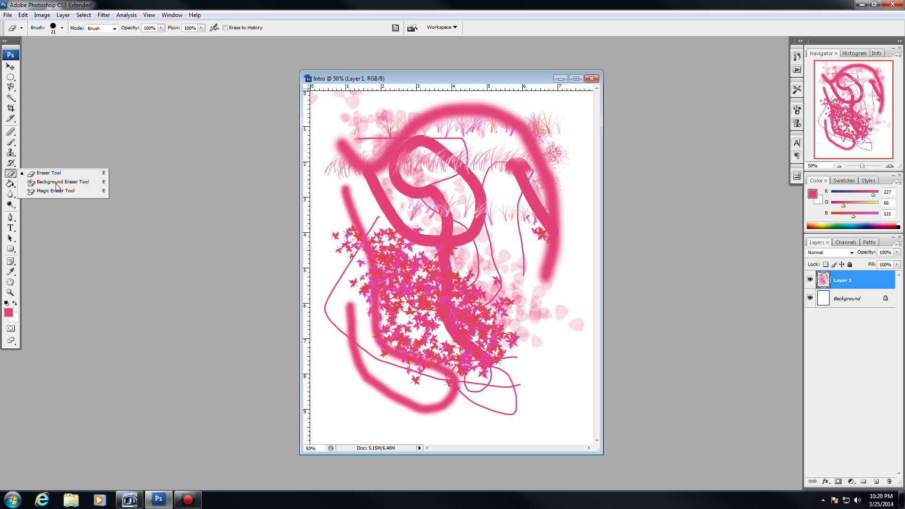
pyautogui.click(52, 172)
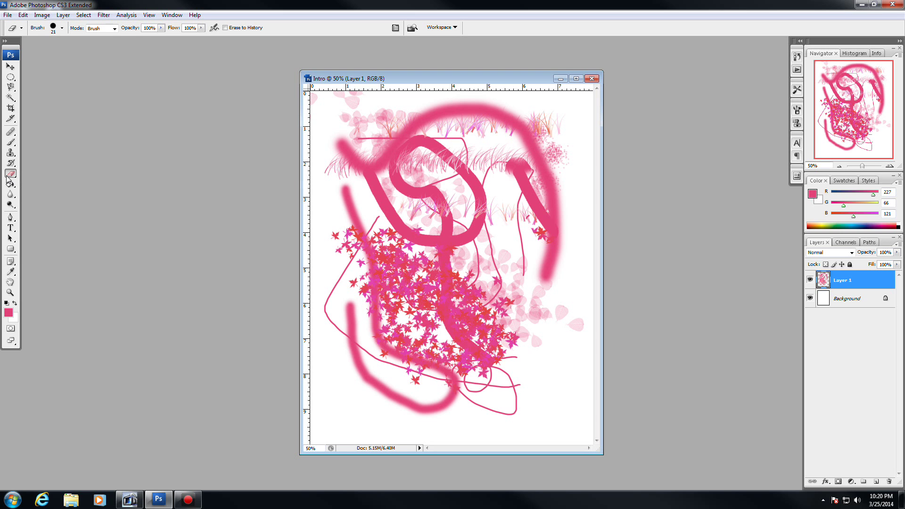
pyautogui.click(62, 28)
pyautogui.moveTo(22, 54); pyautogui.dragTo(55, 53)
pyautogui.click(467, 176)
pyautogui.moveTo(470, 164)
pyautogui.mouseDown()
pyautogui.moveTo(394, 235)
pyautogui.moveTo(519, 218)
pyautogui.moveTo(382, 288)
pyautogui.mouseUp()
pyautogui.moveTo(435, 190)
pyautogui.mouseDown()
pyautogui.moveTo(414, 280)
pyautogui.moveTo(441, 234)
pyautogui.moveTo(432, 314)
pyautogui.moveTo(482, 267)
pyautogui.moveTo(431, 342)
pyautogui.moveTo(456, 352)
pyautogui.moveTo(498, 317)
pyautogui.moveTo(417, 303)
pyautogui.moveTo(379, 337)
pyautogui.moveTo(363, 302)
pyautogui.moveTo(420, 329)
pyautogui.moveTo(434, 312)
pyautogui.moveTo(373, 323)
pyautogui.moveTo(381, 298)
pyautogui.moveTo(347, 294)
pyautogui.moveTo(405, 259)
pyautogui.moveTo(414, 239)
pyautogui.moveTo(395, 288)
pyautogui.moveTo(358, 220)
pyautogui.moveTo(382, 286)
pyautogui.moveTo(375, 222)
pyautogui.moveTo(382, 263)
pyautogui.moveTo(336, 176)
pyautogui.moveTo(337, 147)
pyautogui.moveTo(372, 206)
pyautogui.moveTo(349, 115)
pyautogui.moveTo(340, 104)
pyautogui.moveTo(322, 107)
pyautogui.moveTo(310, 89)
pyautogui.moveTo(376, 92)
pyautogui.moveTo(315, 185)
pyautogui.moveTo(324, 156)
pyautogui.moveTo(356, 278)
pyautogui.moveTo(347, 291)
pyautogui.moveTo(342, 280)
pyautogui.moveTo(369, 279)
pyautogui.moveTo(317, 299)
pyautogui.moveTo(341, 344)
pyautogui.moveTo(367, 354)
pyautogui.moveTo(319, 292)
pyautogui.mouseUp()
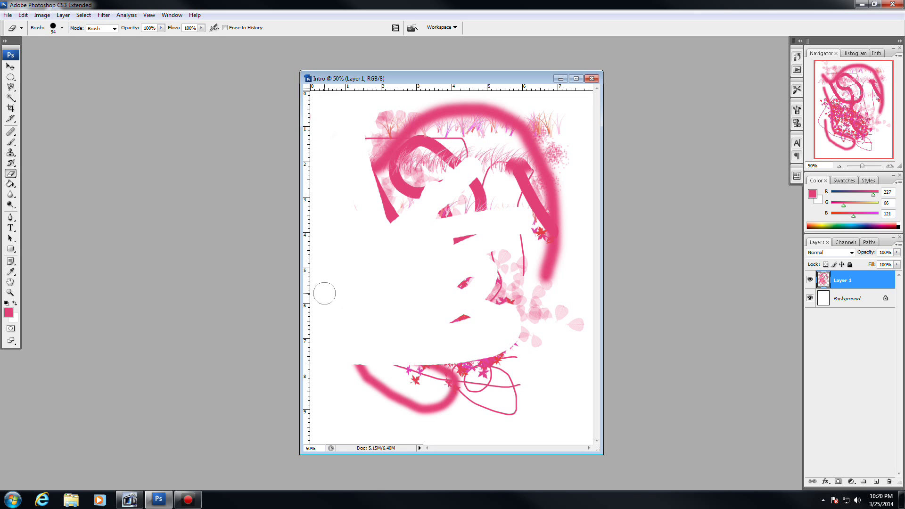
# Fill the erased area with the pink foreground colour using the Paint Bucket tool, and undo the fill.
pyautogui.click(10, 184)
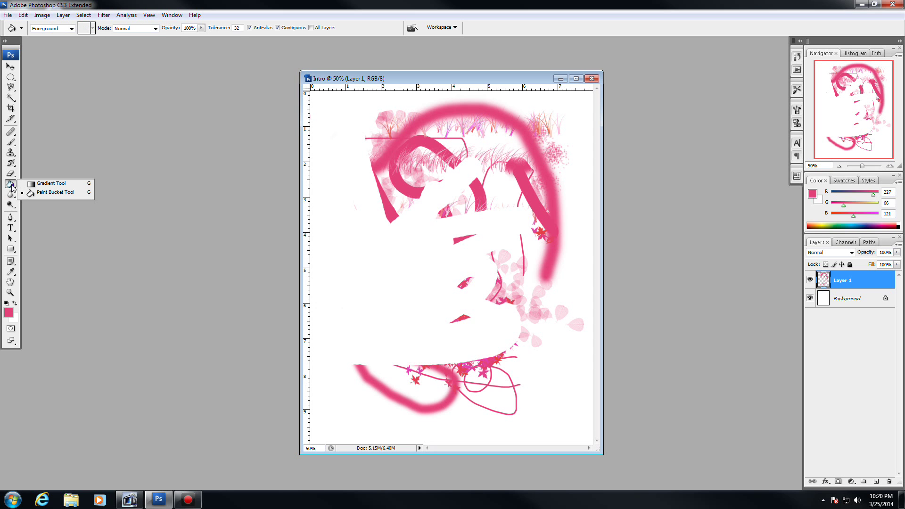
pyautogui.click(47, 193)
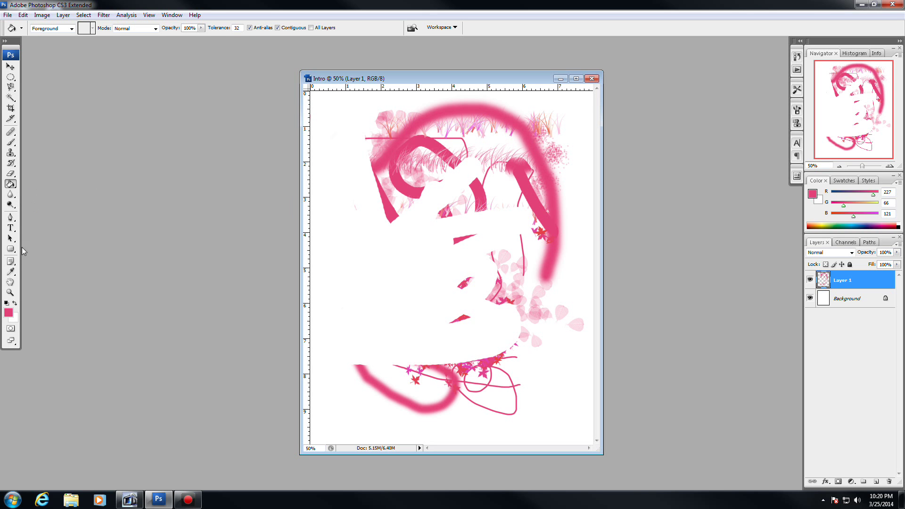
pyautogui.click(404, 248)
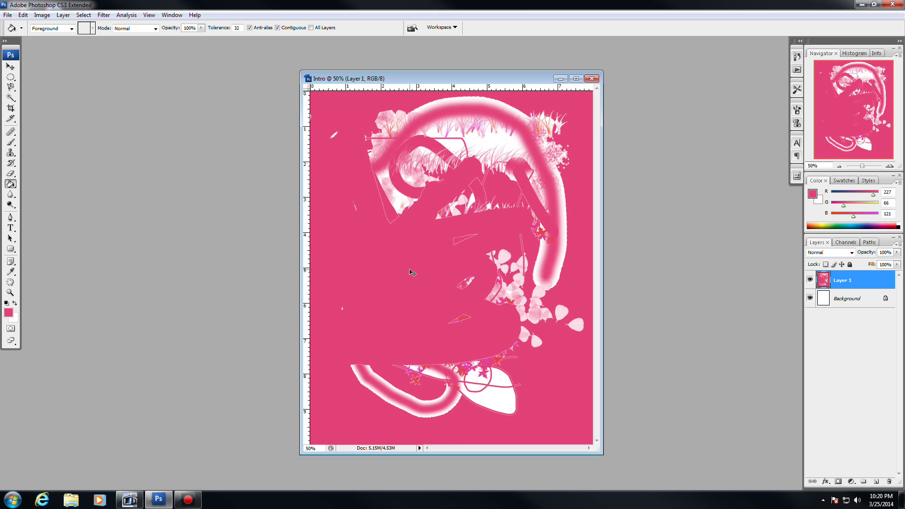
pyautogui.hotkey('ctrl', 'z')
# Fill the layer with diagonal pink-to-white linear gradients running from the upper left toward the lower right.
pyautogui.click(10, 184)
pyautogui.click(47, 187)
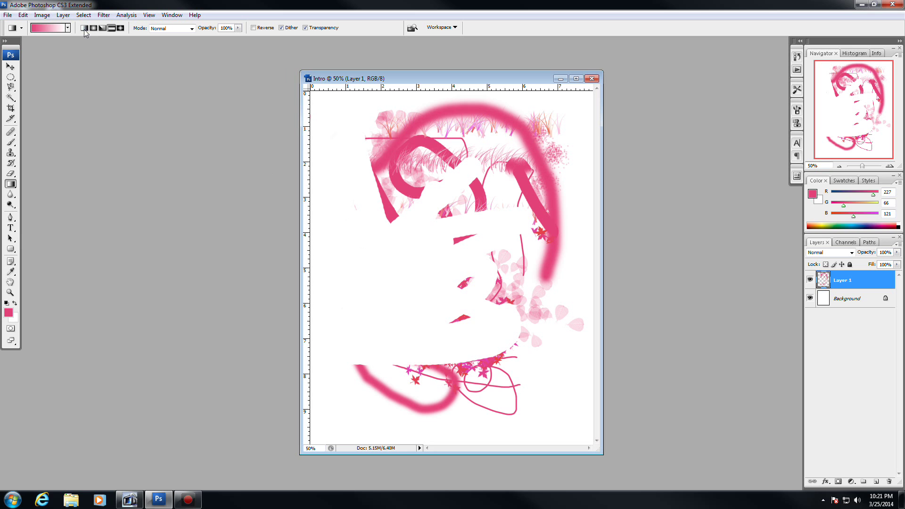
pyautogui.click(112, 28)
pyautogui.click(80, 30)
pyautogui.moveTo(353, 228); pyautogui.dragTo(491, 321)
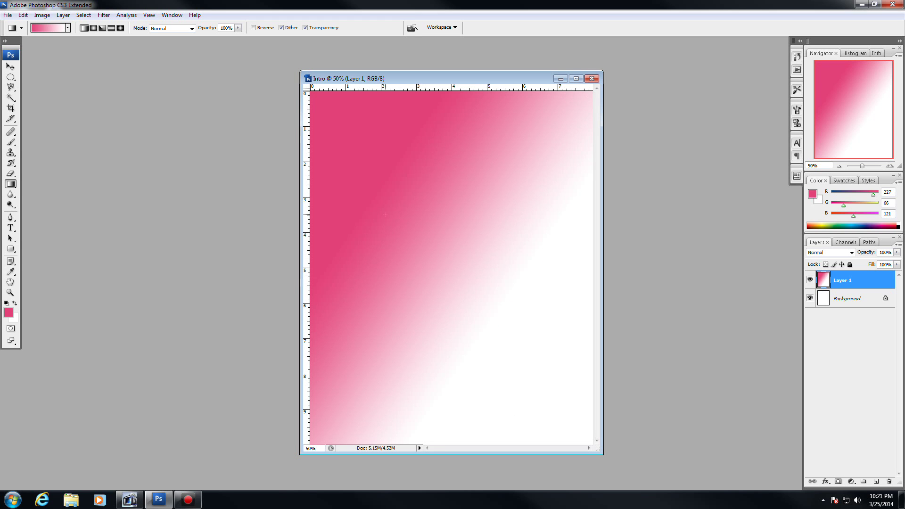
pyautogui.moveTo(352, 163); pyautogui.dragTo(551, 397)
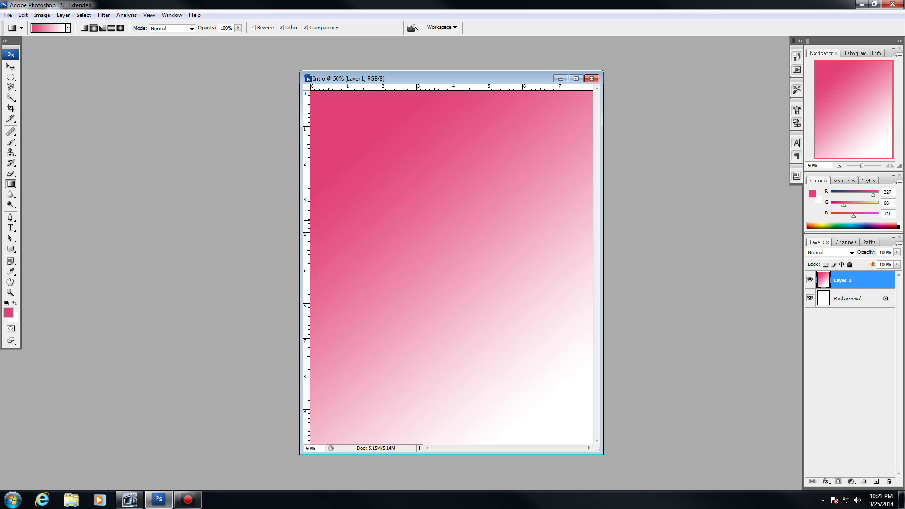
# Replace the fill with a radial gradient, and that with an angle gradient centred above the middle of the canvas.
pyautogui.moveTo(426, 301); pyautogui.dragTo(403, 337)
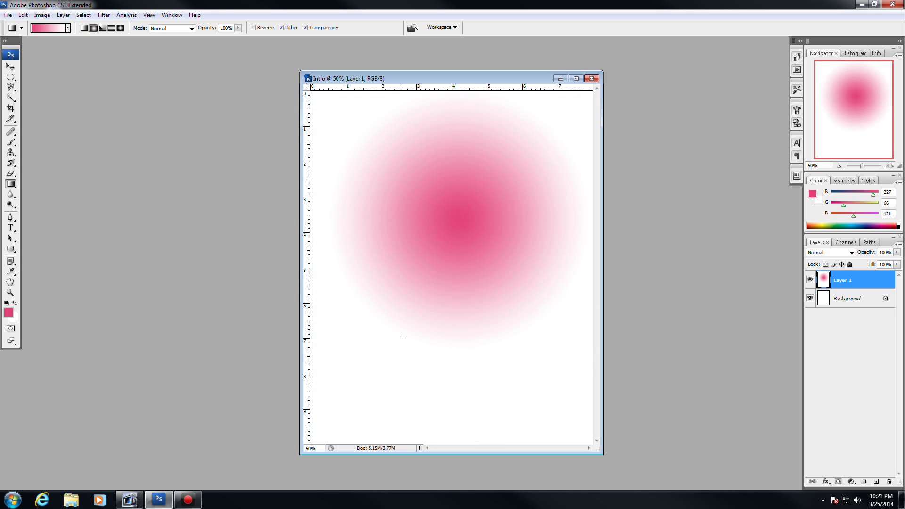
pyautogui.click(103, 29)
pyautogui.moveTo(472, 211); pyautogui.dragTo(433, 345)
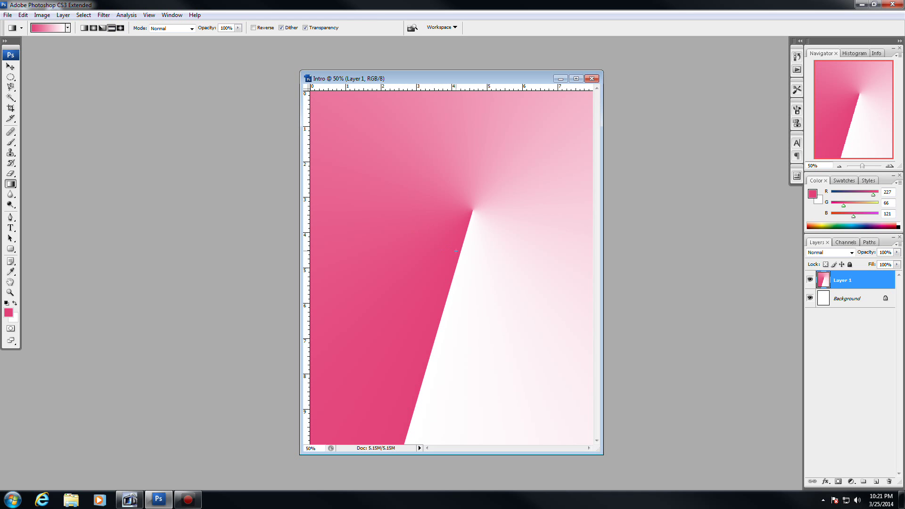
# Try a reflected gradient as a vertical band and replace it with a diamond gradient in the canvas's upper part.
pyautogui.moveTo(367, 252); pyautogui.dragTo(367, 252)
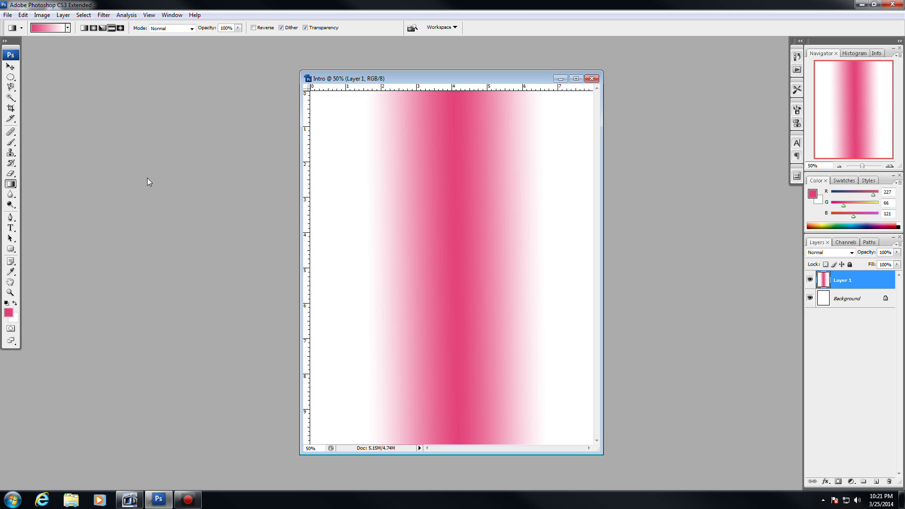
pyautogui.click(120, 28)
pyautogui.moveTo(454, 294); pyautogui.dragTo(454, 294)
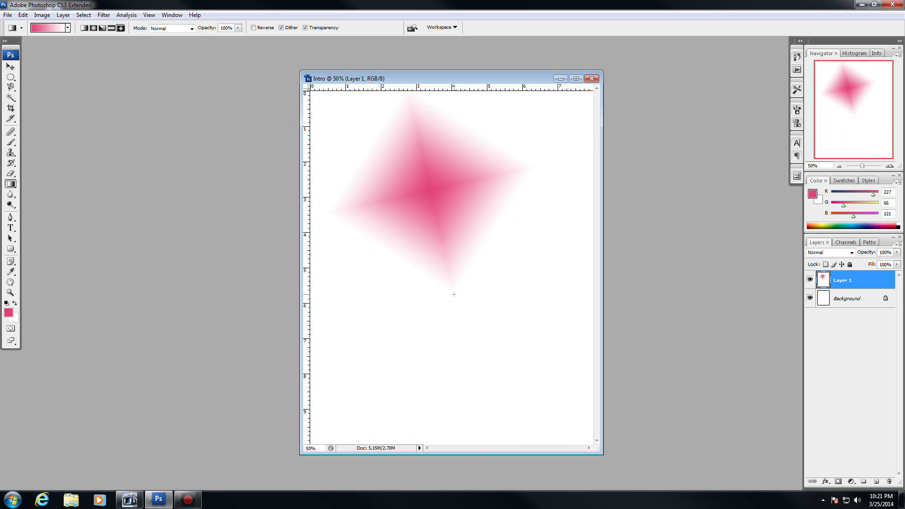
# Activate the Blur tool and raise its strength.
pyautogui.click(15, 195)
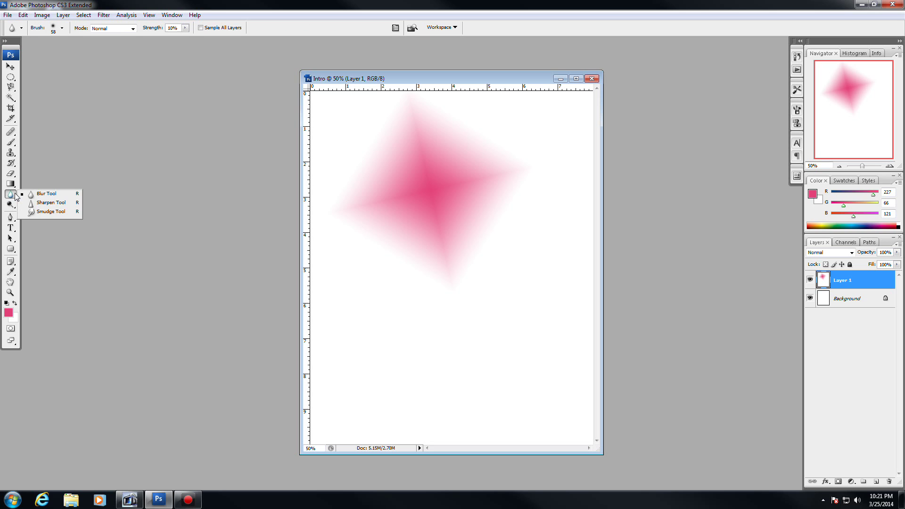
pyautogui.click(56, 194)
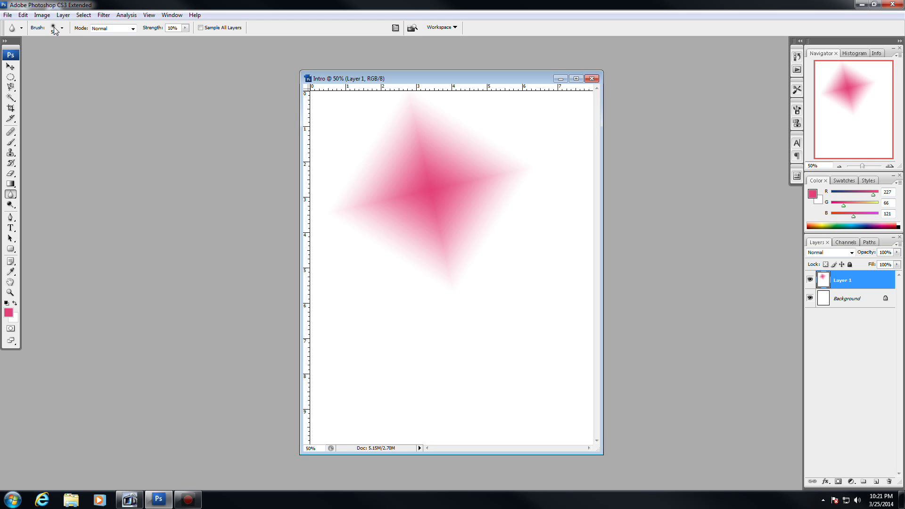
pyautogui.click(185, 29)
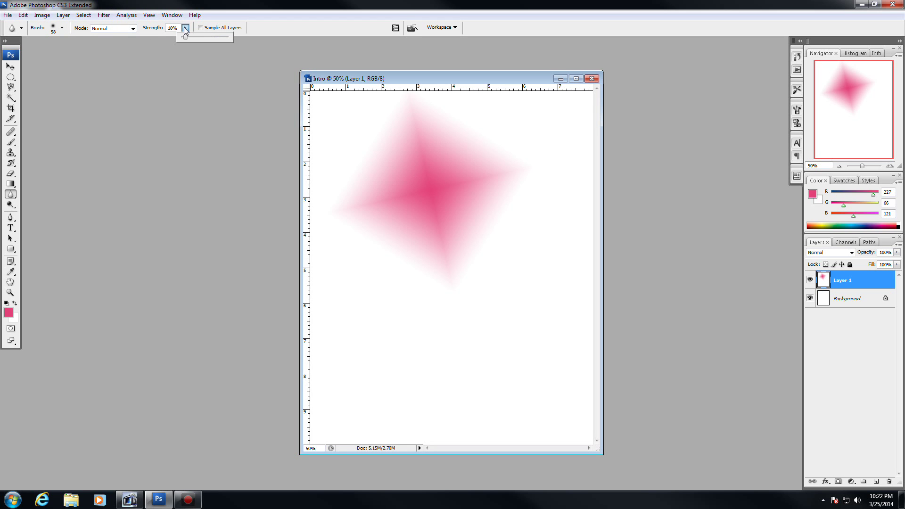
pyautogui.click(184, 28)
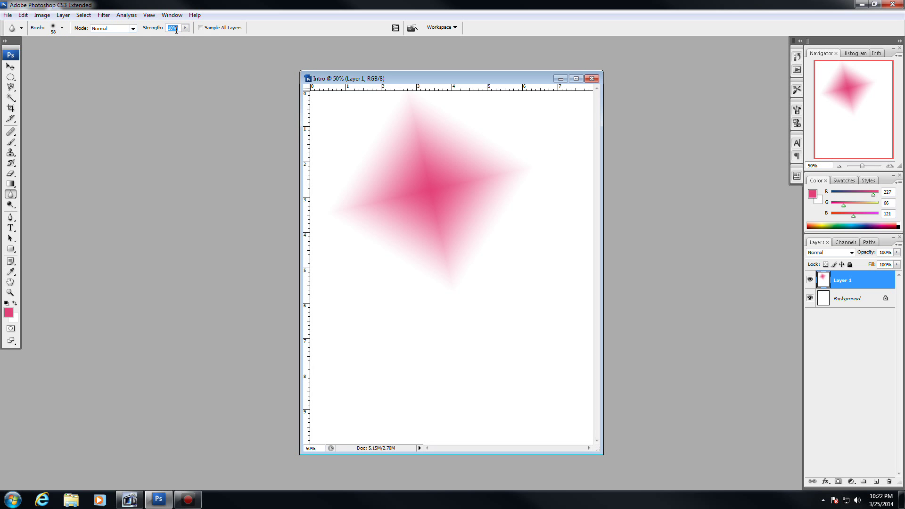
pyautogui.click(185, 29)
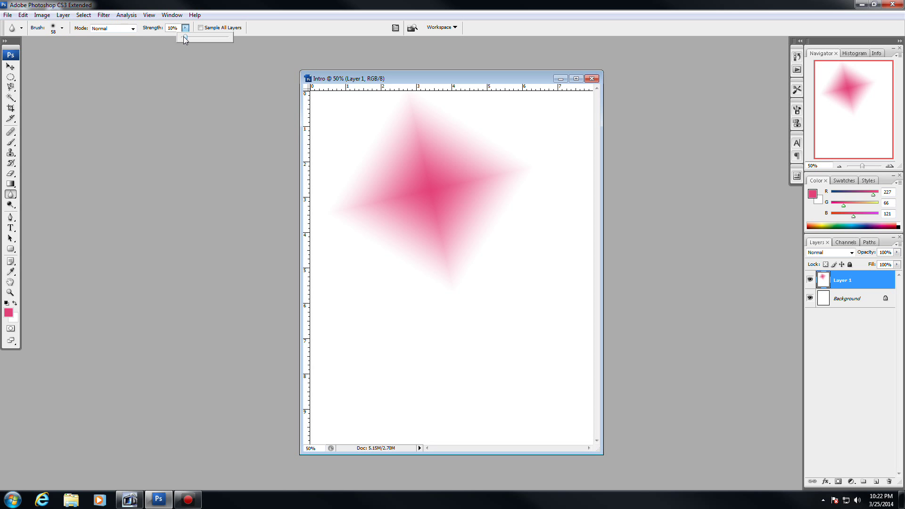
pyautogui.moveTo(184, 38)
pyautogui.mouseDown()
pyautogui.moveTo(273, 46)
pyautogui.moveTo(312, 20)
pyautogui.mouseUp()
# Switch to the Sharpen tool, enlarge its brush, and apply it just beside the diamond's centre.
pyautogui.moveTo(10, 194); pyautogui.dragTo(52, 203)
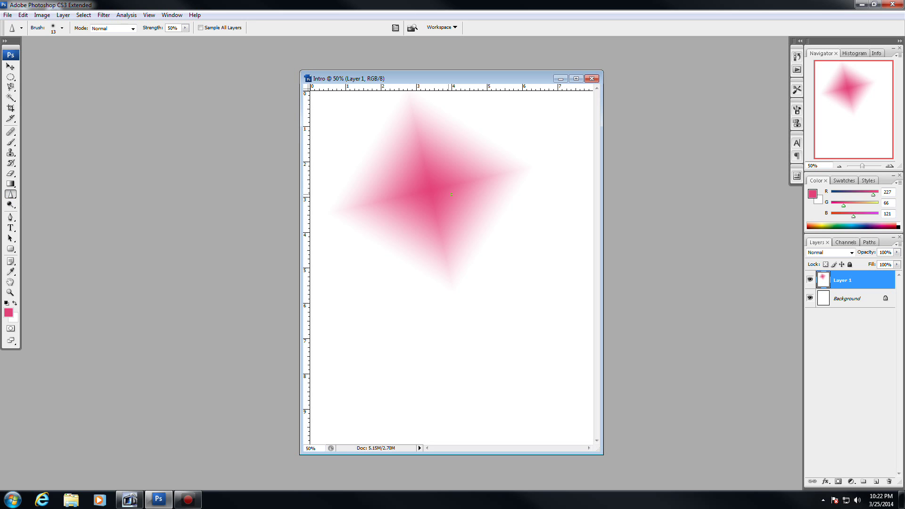
pyautogui.click(62, 28)
pyautogui.click(51, 53)
pyautogui.click(461, 194)
# Switch to the Smudge tool and enlarge its soft brush to 83 px.
pyautogui.click(13, 200)
pyautogui.click(50, 213)
pyautogui.click(62, 27)
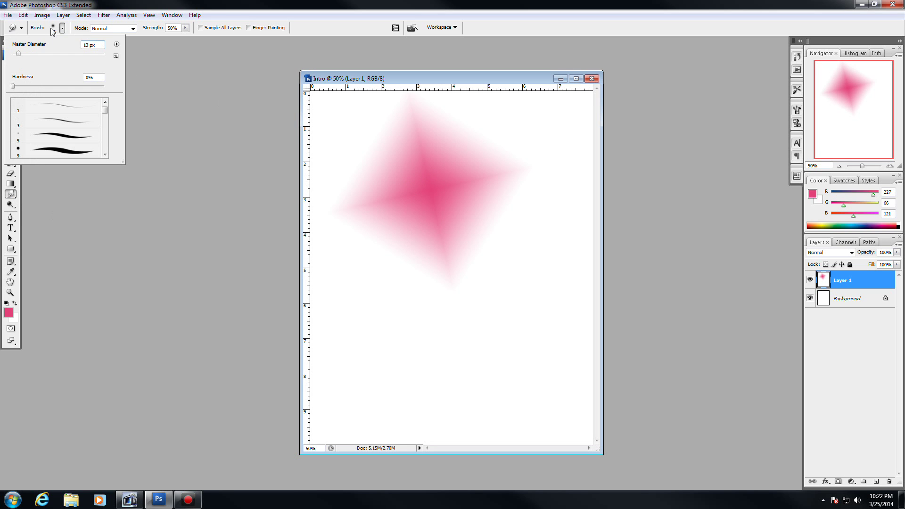
pyautogui.click(50, 53)
pyautogui.press('Return')
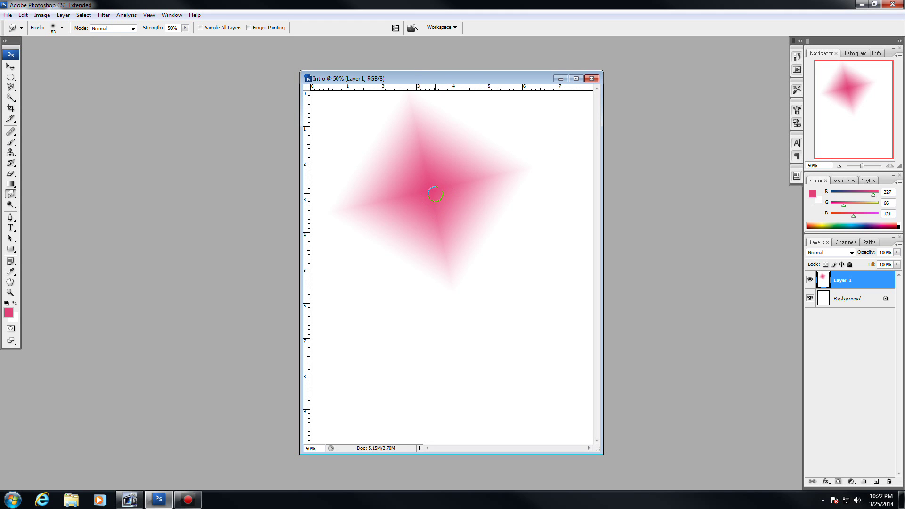
# Smudge the pink from the diamond's centre toward the lower right into a long tapering streak.
pyautogui.moveTo(452, 204)
pyautogui.mouseDown()
pyautogui.moveTo(508, 242)
pyautogui.moveTo(545, 295)
pyautogui.mouseUp()
pyautogui.moveTo(539, 249); pyautogui.dragTo(551, 259)
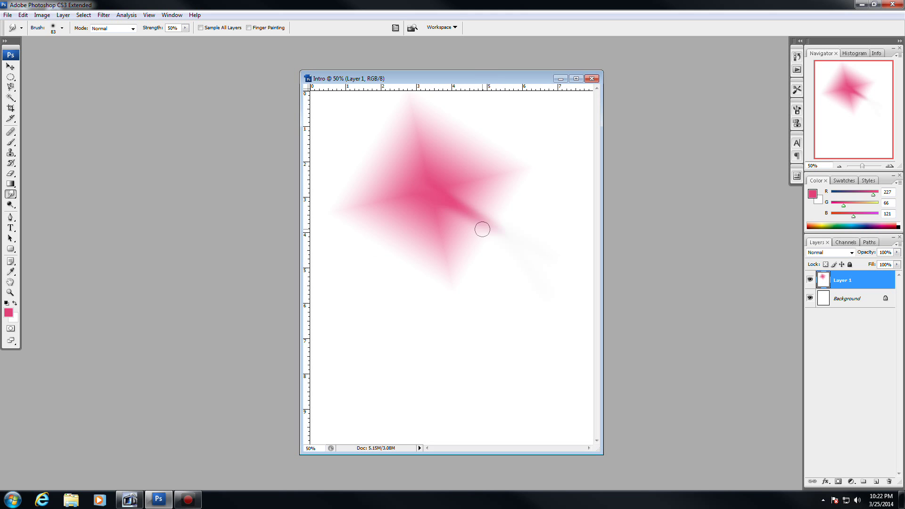
pyautogui.moveTo(455, 207); pyautogui.dragTo(541, 259)
pyautogui.moveTo(430, 189); pyautogui.dragTo(538, 258)
pyautogui.moveTo(460, 203); pyautogui.dragTo(558, 258)
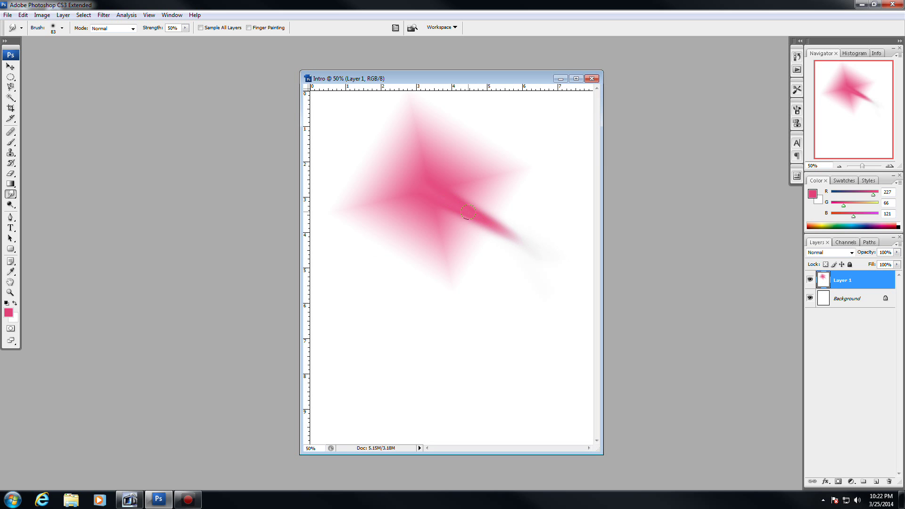
pyautogui.moveTo(473, 222); pyautogui.dragTo(573, 275)
# Smudge side branches out of the streak's end and smear zigzags back across the branches and the diamond.
pyautogui.moveTo(502, 228); pyautogui.dragTo(577, 178)
pyautogui.moveTo(505, 210); pyautogui.dragTo(545, 196)
pyautogui.moveTo(494, 234); pyautogui.dragTo(574, 195)
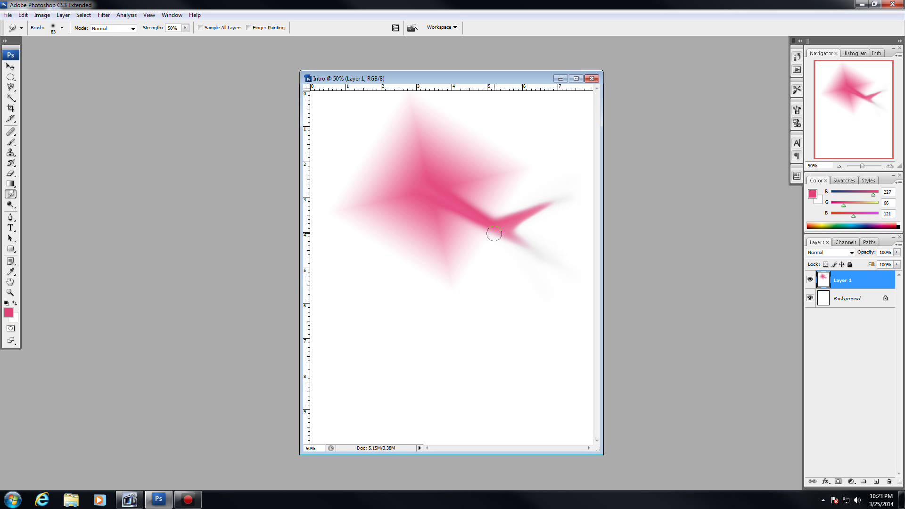
pyautogui.moveTo(476, 226); pyautogui.dragTo(491, 264)
pyautogui.moveTo(476, 225); pyautogui.dragTo(497, 268)
pyautogui.moveTo(490, 236); pyautogui.dragTo(561, 258)
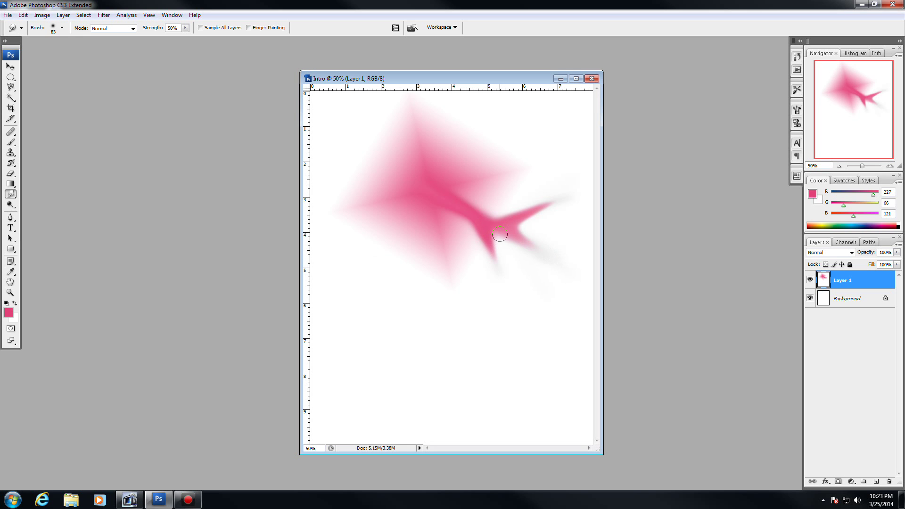
pyautogui.moveTo(487, 217); pyautogui.dragTo(579, 264)
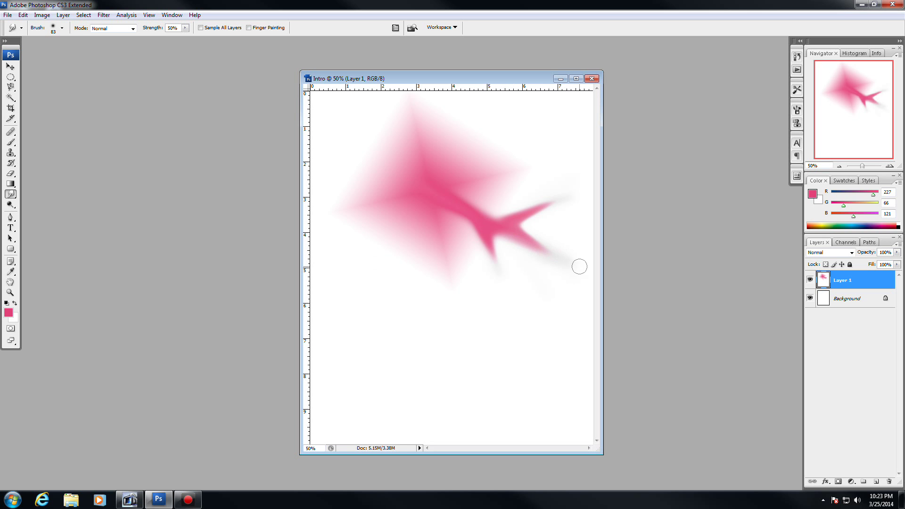
pyautogui.moveTo(519, 243)
pyautogui.mouseDown()
pyautogui.moveTo(503, 267)
pyautogui.moveTo(526, 272)
pyautogui.moveTo(546, 254)
pyautogui.moveTo(531, 249)
pyautogui.moveTo(531, 238)
pyautogui.moveTo(472, 261)
pyautogui.moveTo(501, 232)
pyautogui.moveTo(473, 205)
pyautogui.moveTo(512, 197)
pyautogui.moveTo(424, 240)
pyautogui.moveTo(440, 204)
pyautogui.moveTo(485, 175)
pyautogui.mouseUp()
pyautogui.moveTo(488, 145); pyautogui.dragTo(353, 167)
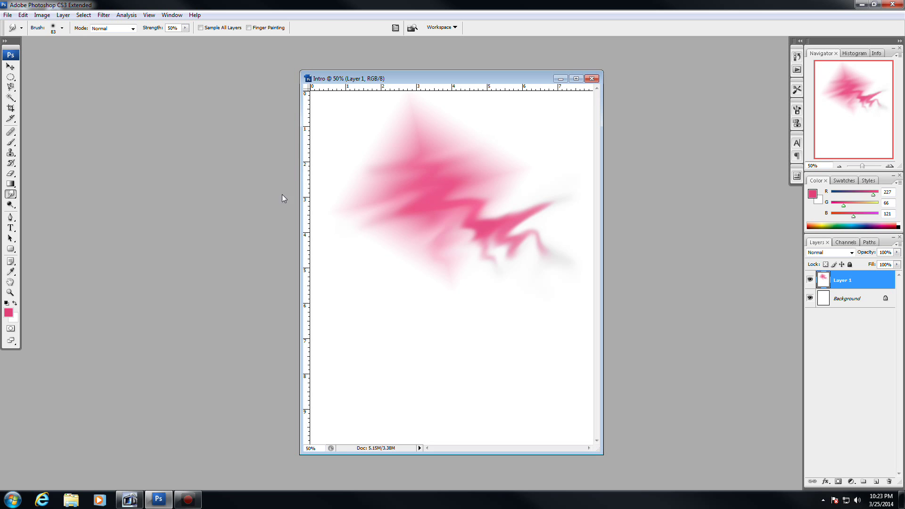
# Lighten the smudged branches with the Dodge tool, using the 197 px brush on Midtones at 9% exposure.
pyautogui.click(10, 206)
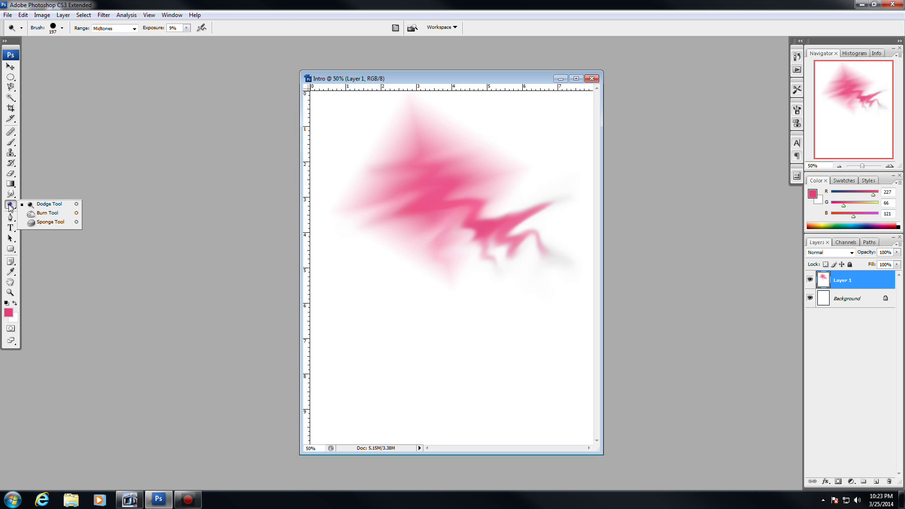
pyautogui.click(61, 208)
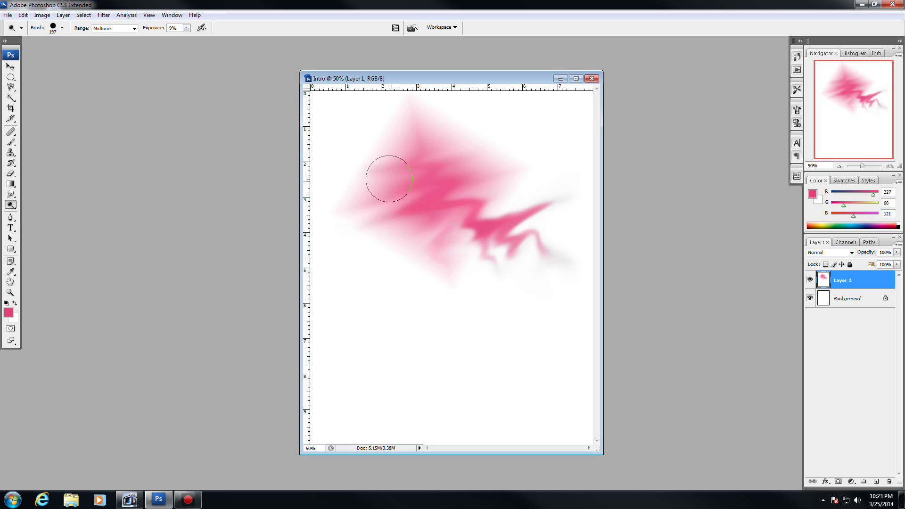
pyautogui.moveTo(484, 233)
pyautogui.mouseDown()
pyautogui.moveTo(528, 212)
pyautogui.moveTo(497, 238)
pyautogui.moveTo(525, 235)
pyautogui.moveTo(507, 220)
pyautogui.moveTo(529, 208)
pyautogui.mouseUp()
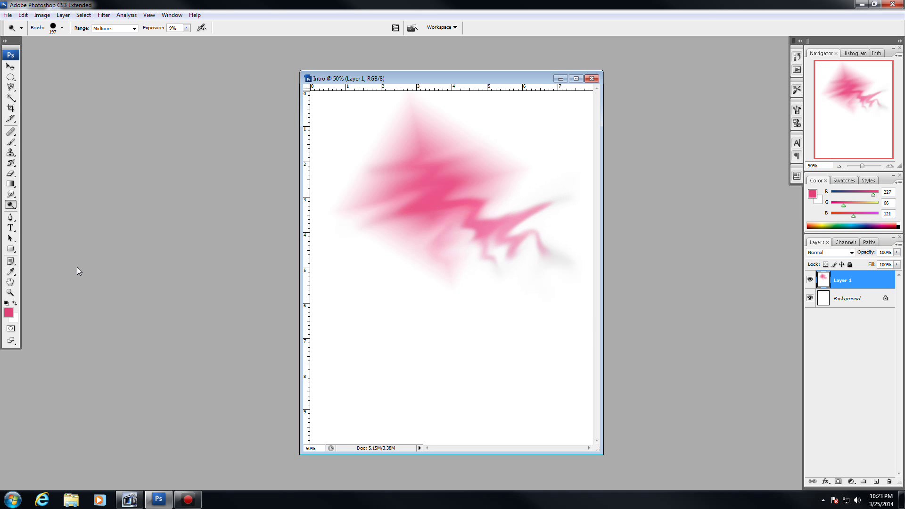
# Darken spots on the streak and the diamond's lower tip with the Burn tool, using an 88 px brush at 44% exposure.
pyautogui.click(10, 204)
pyautogui.click(47, 213)
pyautogui.click(62, 28)
pyautogui.click(52, 53)
pyautogui.moveTo(492, 226)
pyautogui.mouseDown()
pyautogui.moveTo(537, 213)
pyautogui.moveTo(460, 227)
pyautogui.moveTo(462, 236)
pyautogui.moveTo(514, 231)
pyautogui.moveTo(494, 256)
pyautogui.moveTo(528, 236)
pyautogui.moveTo(509, 262)
pyautogui.moveTo(511, 212)
pyautogui.moveTo(522, 219)
pyautogui.moveTo(465, 230)
pyautogui.moveTo(490, 202)
pyautogui.moveTo(469, 227)
pyautogui.moveTo(495, 226)
pyautogui.mouseUp()
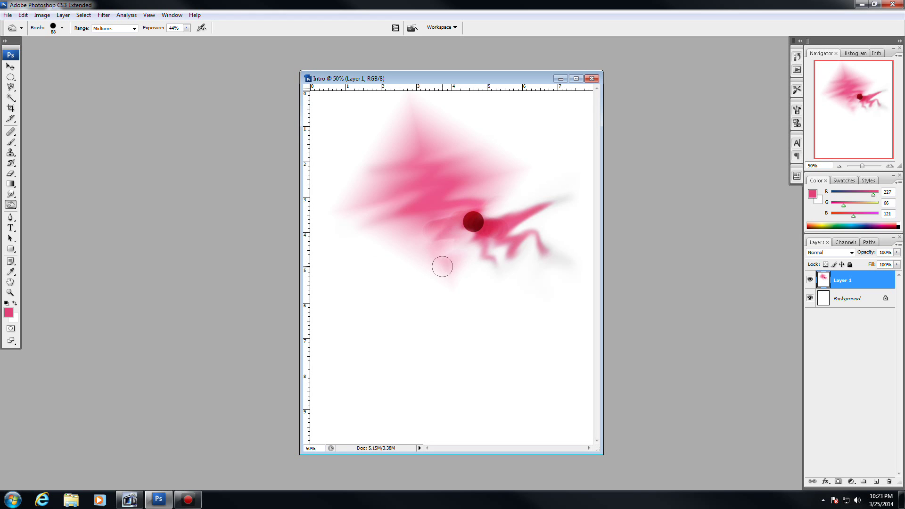
pyautogui.moveTo(442, 266)
pyautogui.mouseDown()
pyautogui.moveTo(407, 249)
pyautogui.moveTo(461, 284)
pyautogui.moveTo(392, 239)
pyautogui.moveTo(440, 274)
pyautogui.moveTo(430, 271)
pyautogui.moveTo(391, 218)
pyautogui.mouseUp()
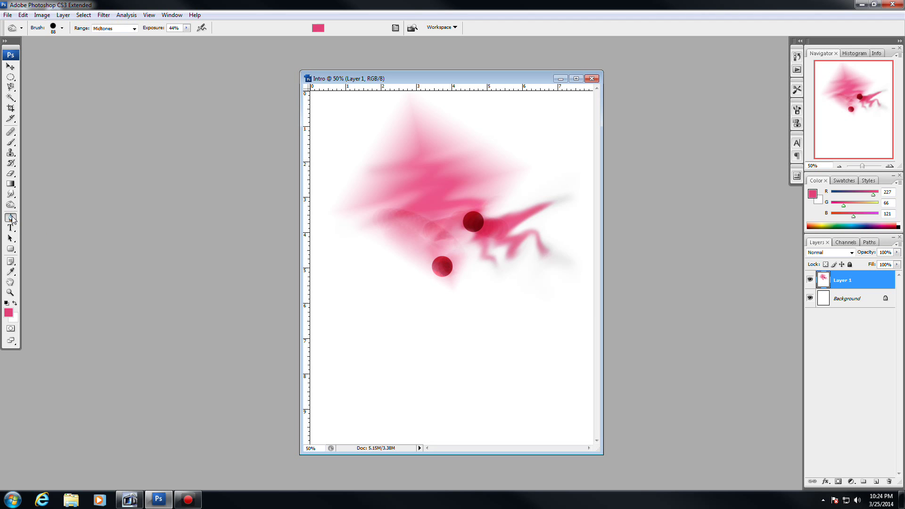
# Look over the Pen tool variants and the Type tool's font list, anti-aliasing choices and alignment options.
pyautogui.click(11, 217)
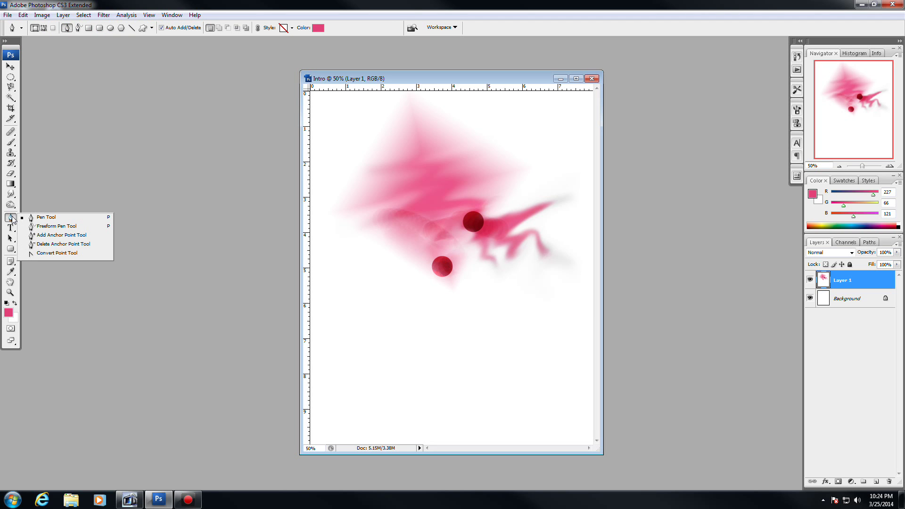
pyautogui.click(59, 279)
pyautogui.click(13, 229)
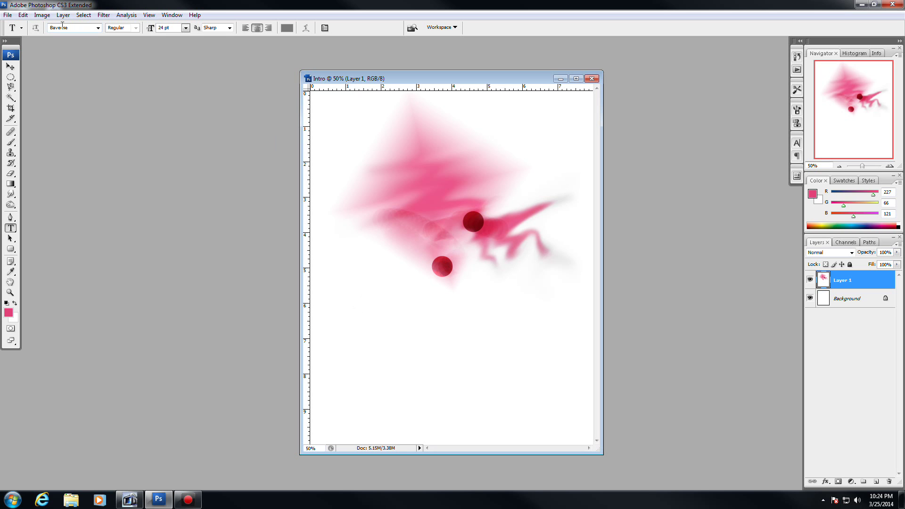
pyautogui.click(98, 28)
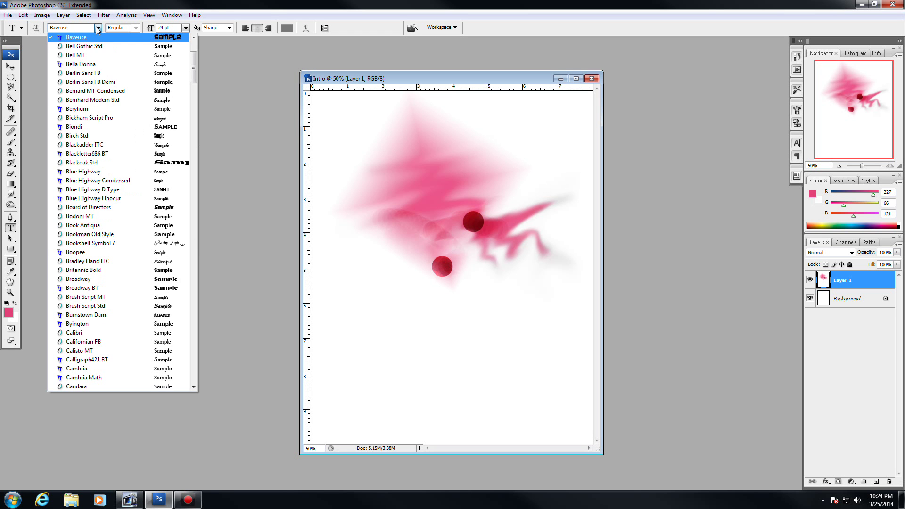
pyautogui.click(97, 28)
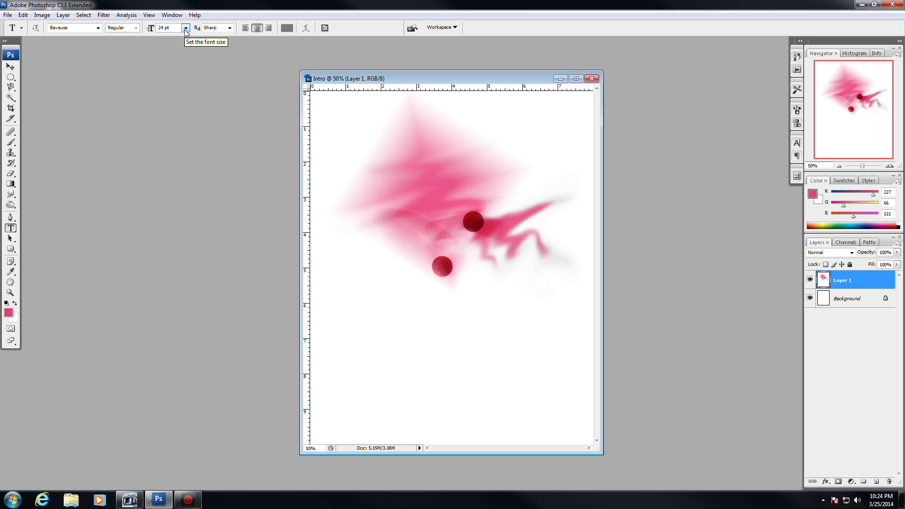
pyautogui.click(230, 30)
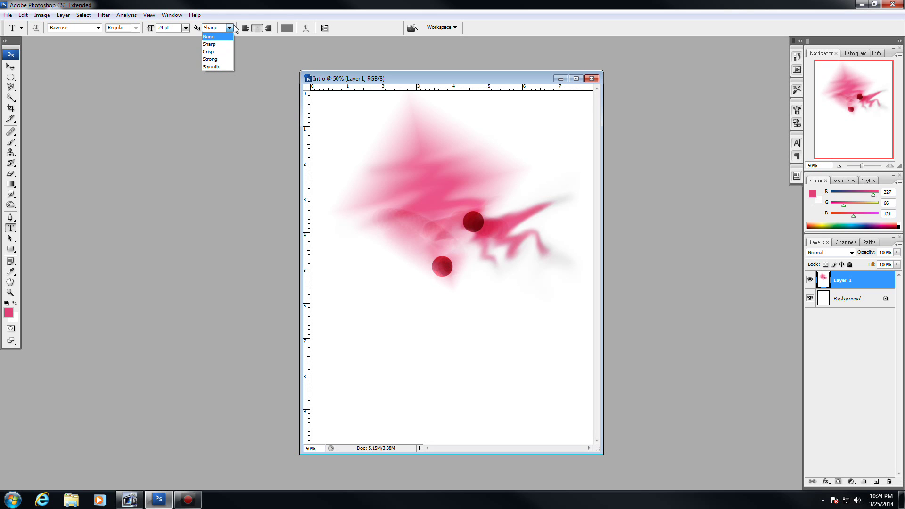
pyautogui.click(231, 28)
pyautogui.click(255, 28)
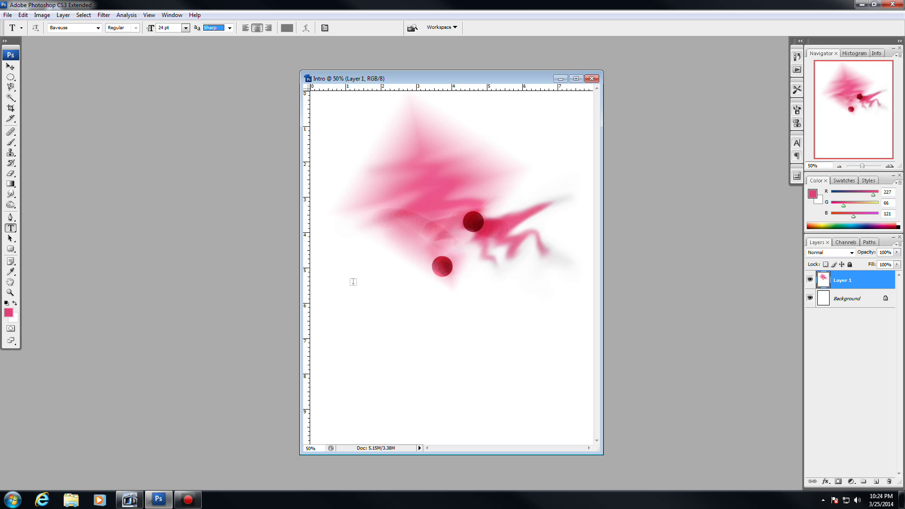
# Draw a wide text box in the blank area below the artwork and revert to the history state before it.
pyautogui.moveTo(353, 282); pyautogui.dragTo(560, 362)
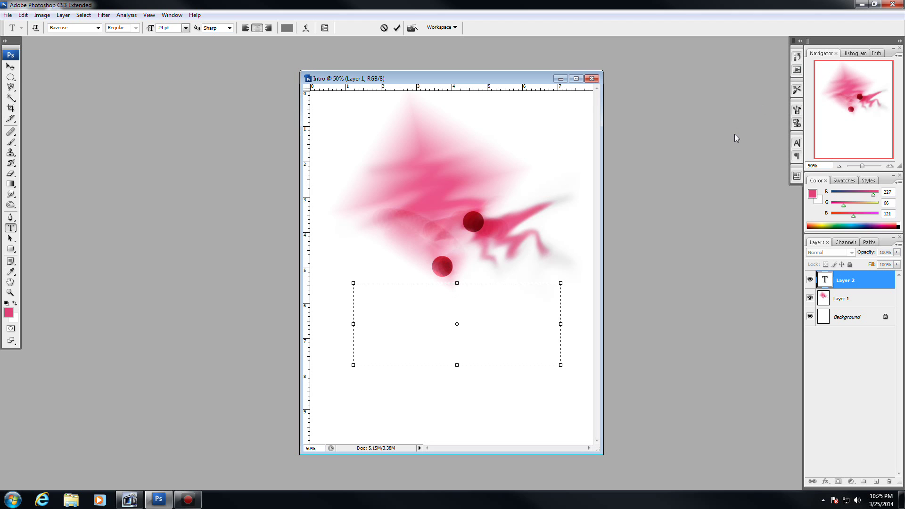
pyautogui.click(796, 56)
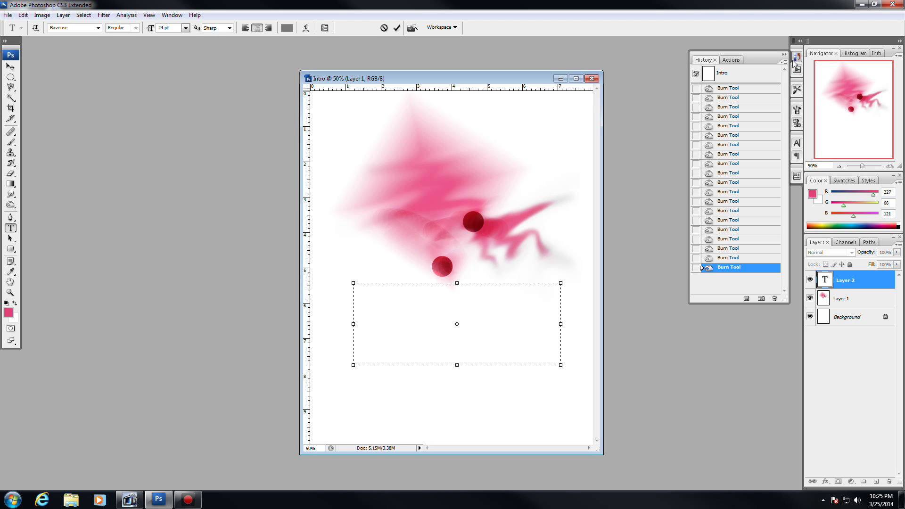
pyautogui.click(739, 259)
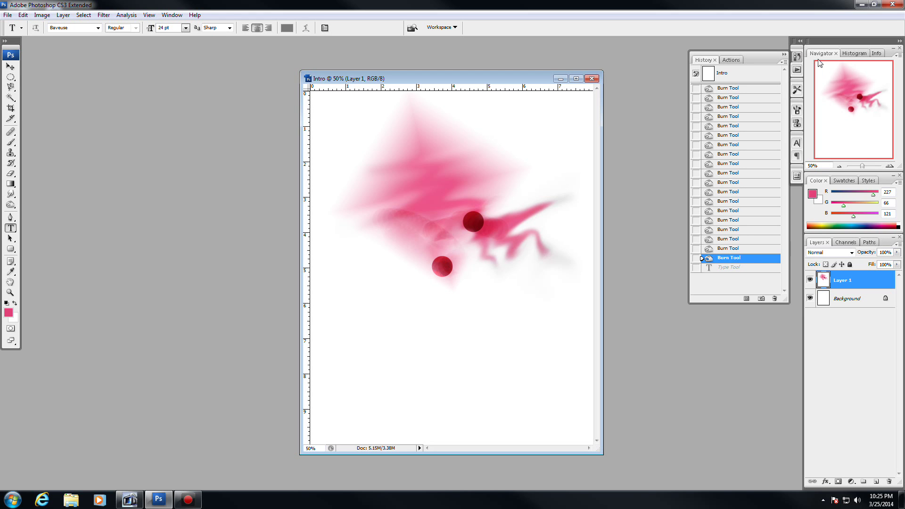
pyautogui.click(798, 57)
# Add the point text "ghfghdfjdhjghj" in 24 pt Baveuse below the artwork and left-align it.
pyautogui.click(375, 332)
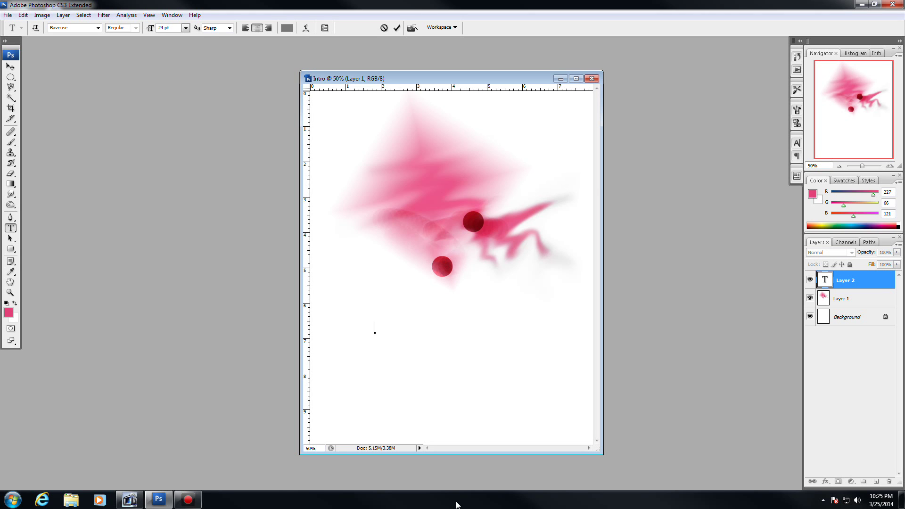
pyautogui.write('GHFGHDFJDHJGHJ')
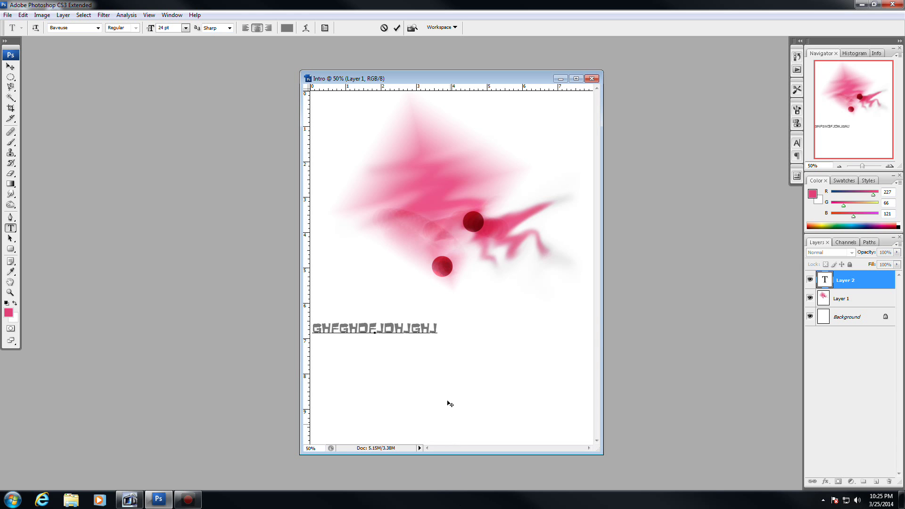
pyautogui.hotkey('ctrl', 'a')
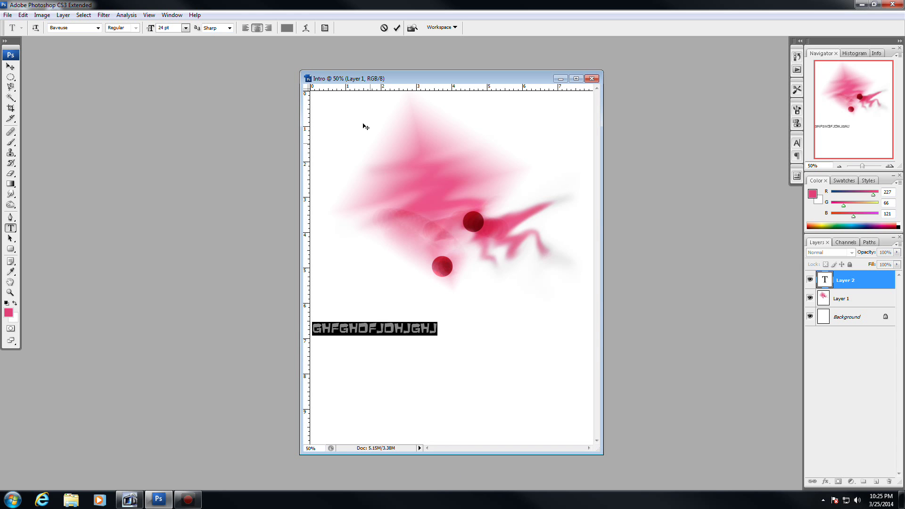
pyautogui.click(246, 28)
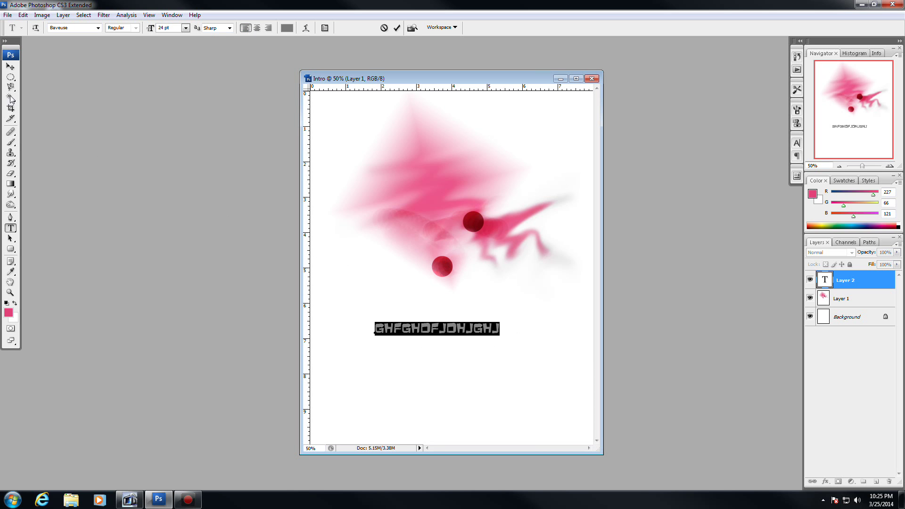
pyautogui.click(7, 63)
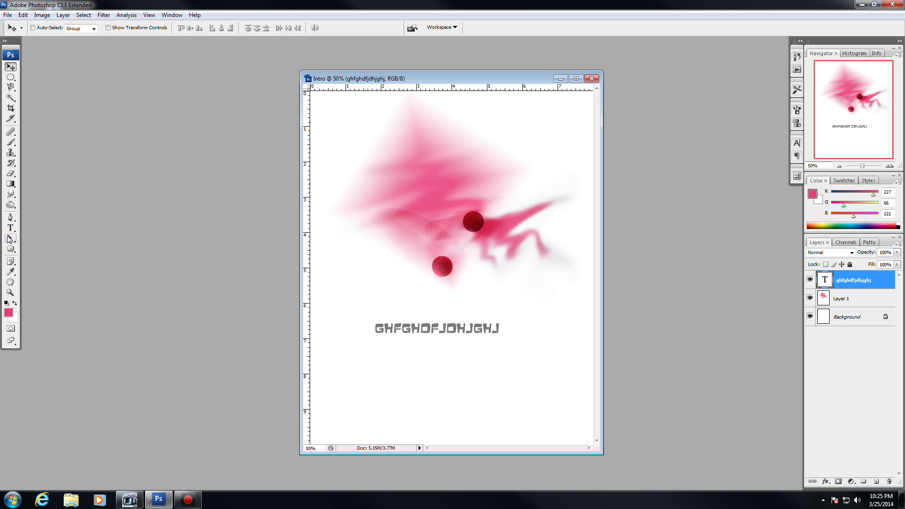
# Look over the Path Selection variants, the shape tools, and the Custom Shape tool's shapes and library categories.
pyautogui.click(9, 239)
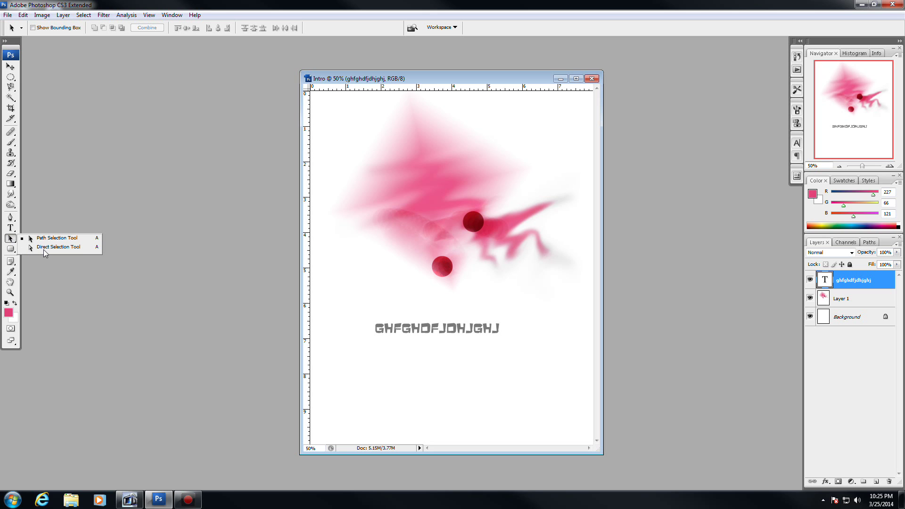
pyautogui.click(9, 240)
pyautogui.click(12, 251)
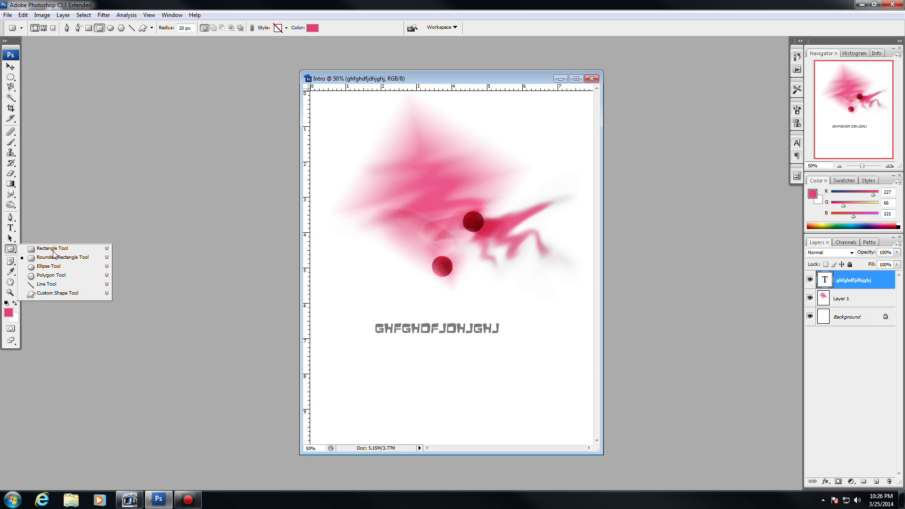
pyautogui.click(53, 295)
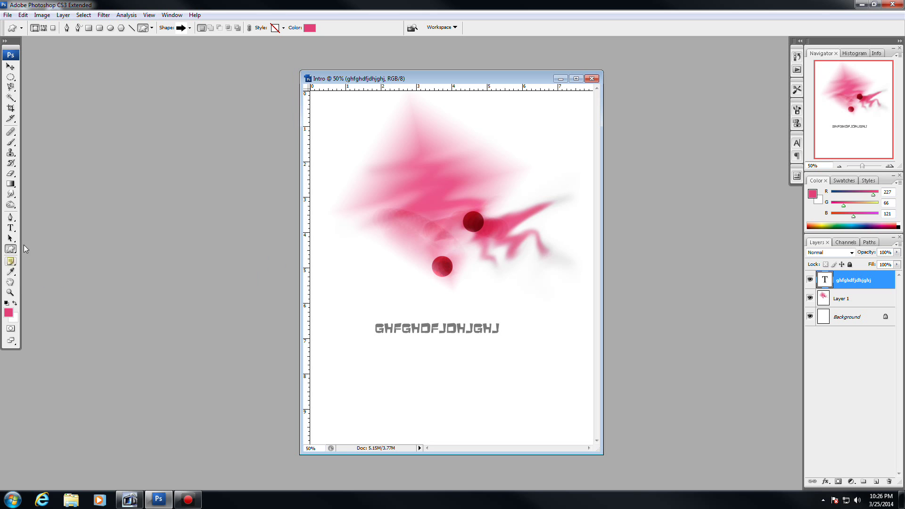
pyautogui.click(190, 28)
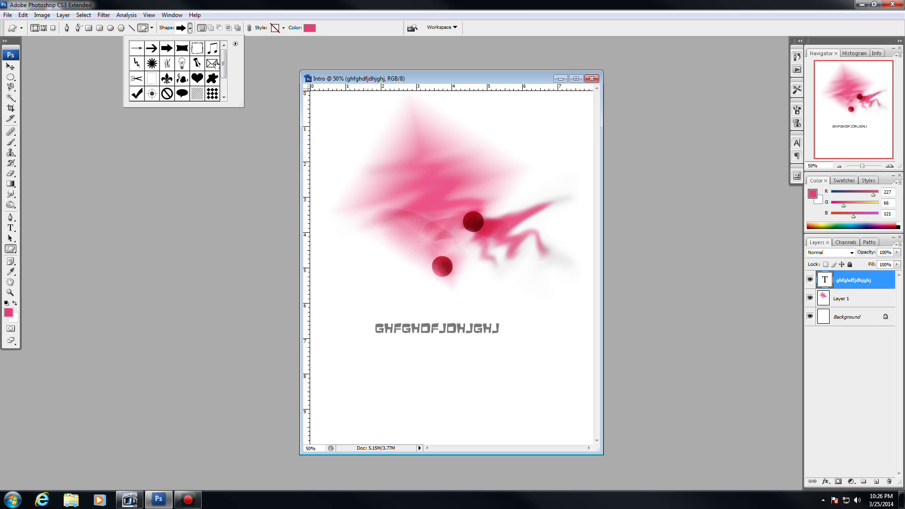
pyautogui.moveTo(225, 70)
pyautogui.mouseDown()
pyautogui.moveTo(227, 91)
pyautogui.moveTo(226, 69)
pyautogui.mouseUp()
pyautogui.click(235, 43)
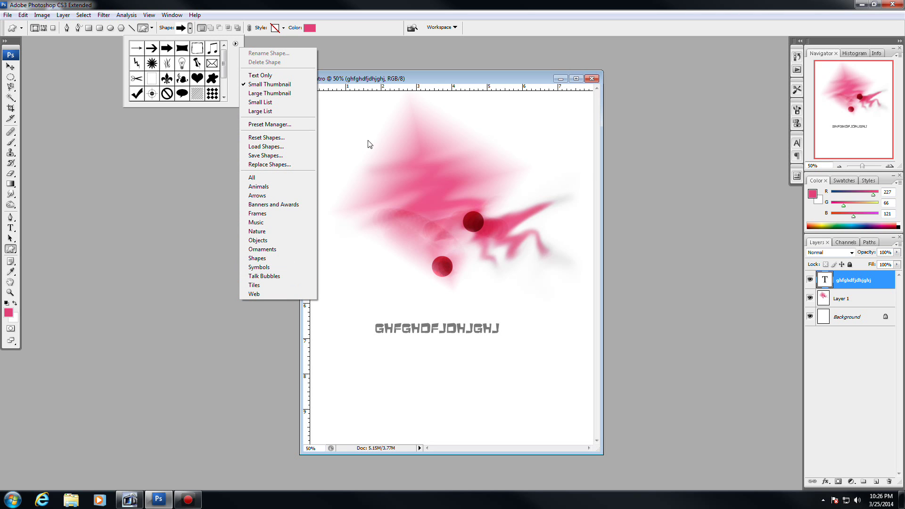
pyautogui.click(433, 80)
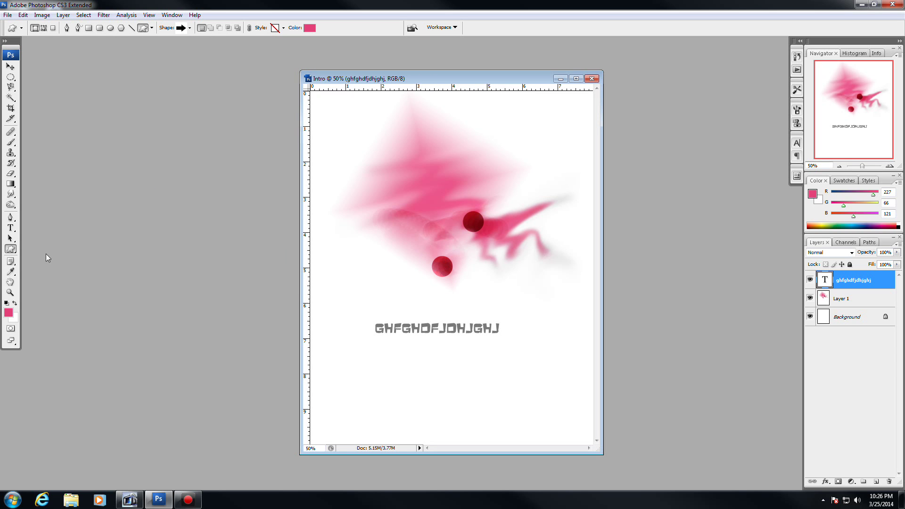
# Draw a pink rounded rectangle with a 20 px radius, about 6.2 by 4.9 inches, over the smudged artwork.
pyautogui.click(5, 247)
pyautogui.click(50, 258)
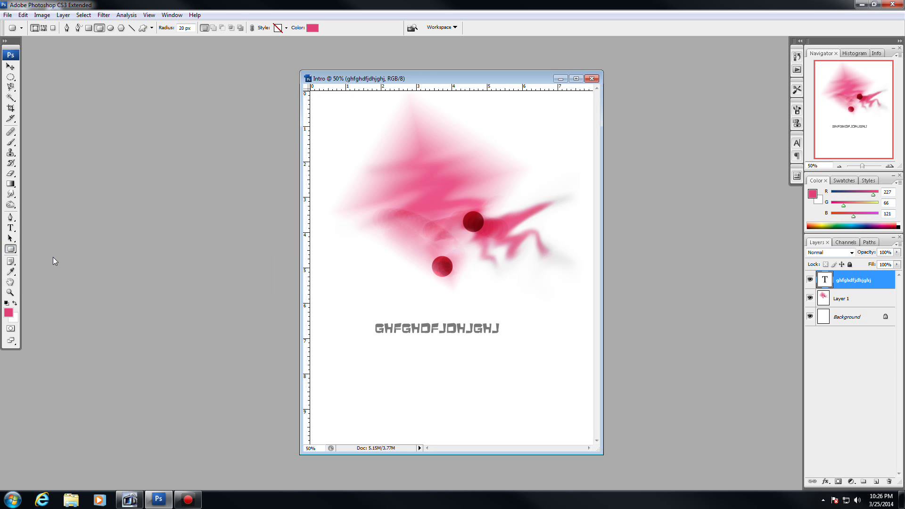
pyautogui.moveTo(360, 125); pyautogui.dragTo(580, 299)
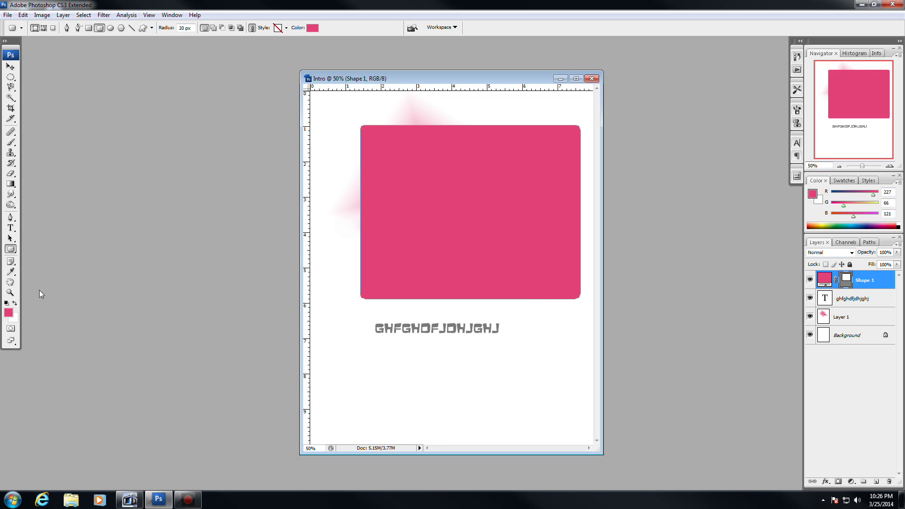
# Sample the text's gray and the rounded rectangle's pink as the foreground colour with the Eyedropper tool.
pyautogui.click(11, 263)
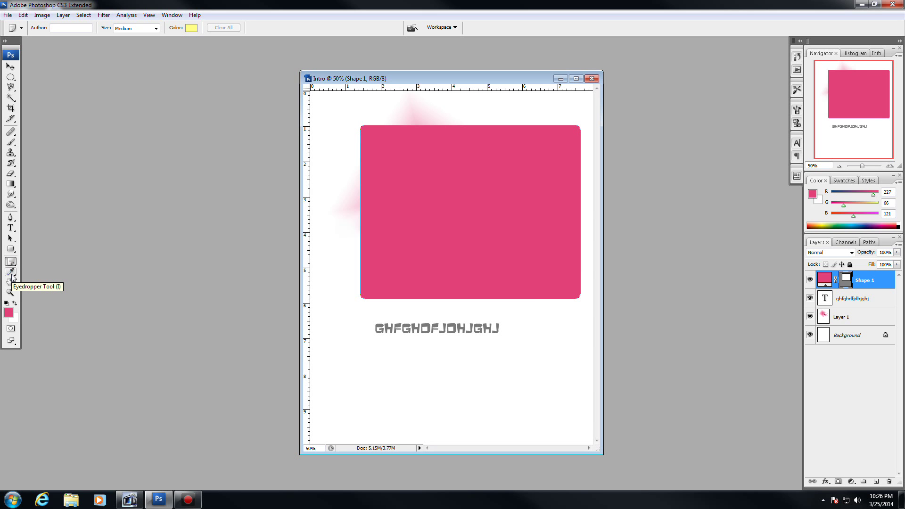
pyautogui.click(10, 272)
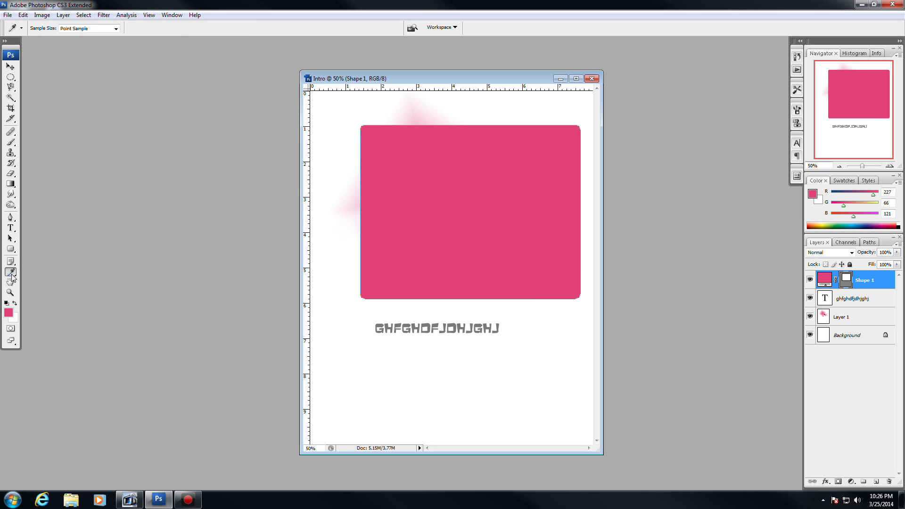
pyautogui.click(384, 322)
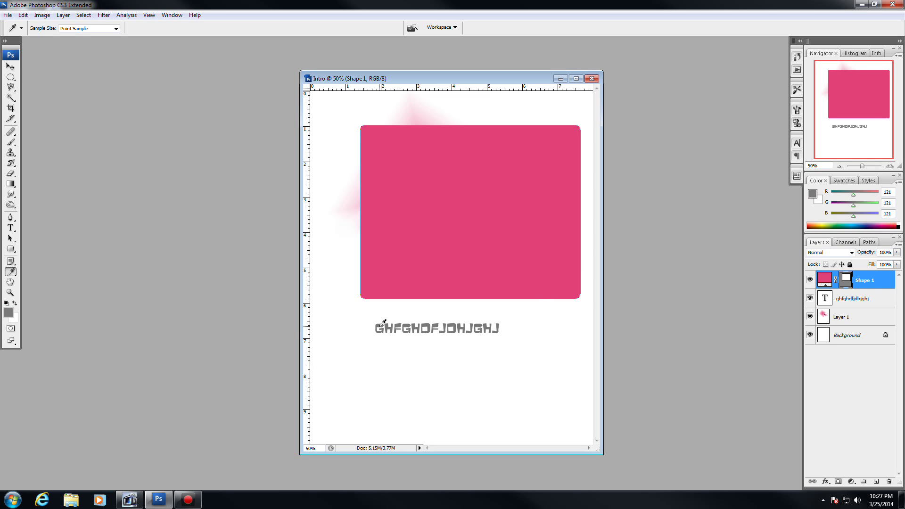
pyautogui.click(411, 229)
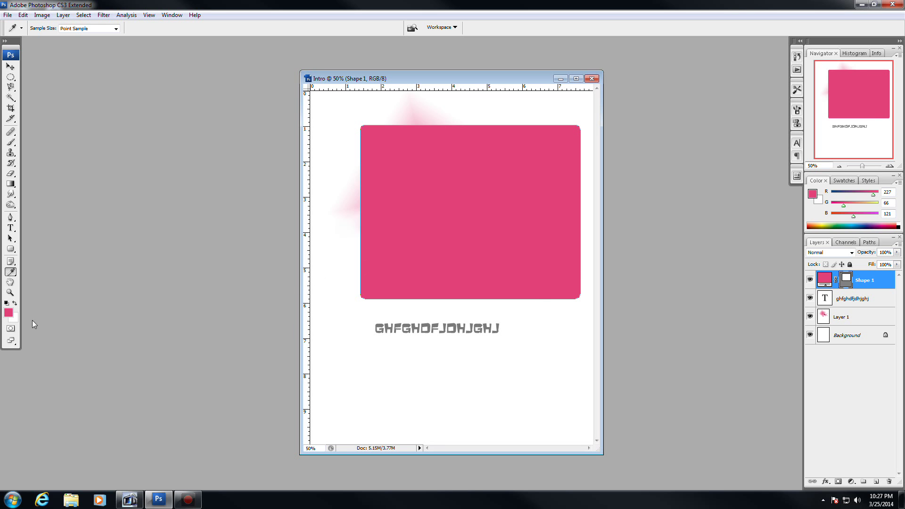
# Select the text layer, zoom in on the lettering to 300% with the Zoom tool and return to 50%.
pyautogui.click(10, 282)
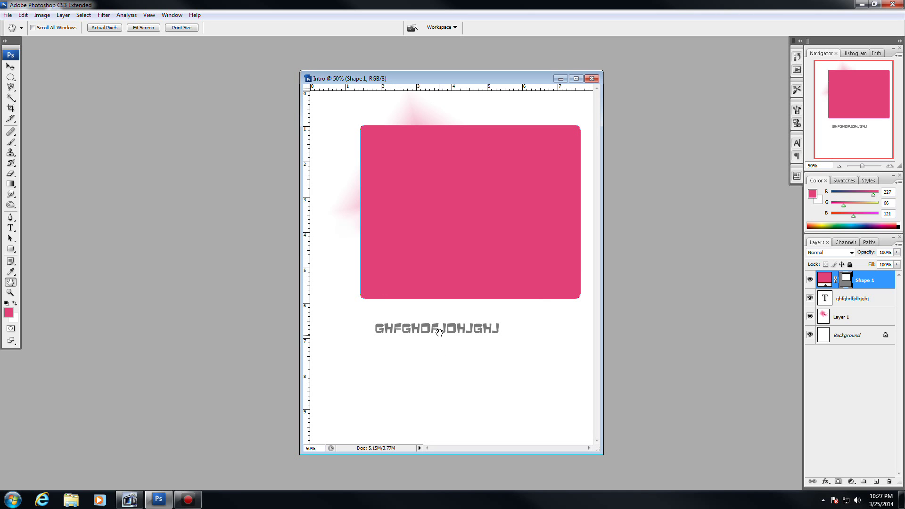
pyautogui.click(846, 301)
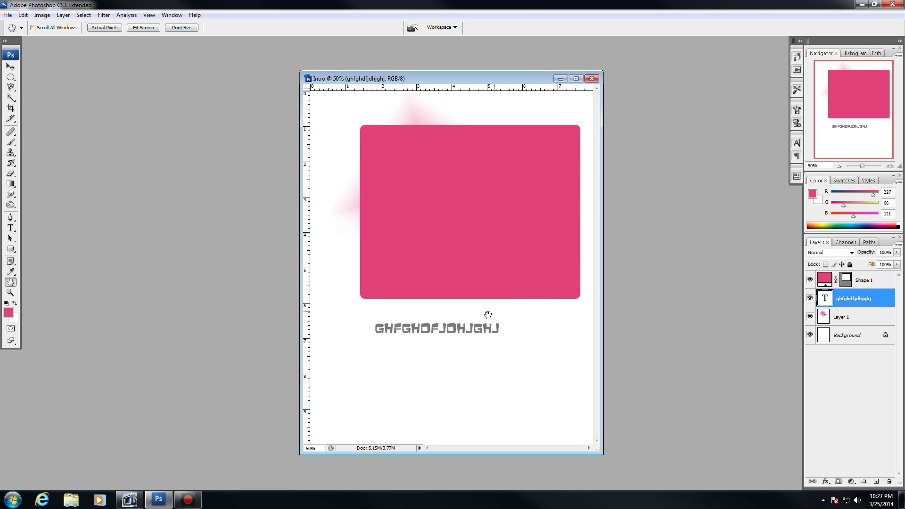
pyautogui.click(10, 293)
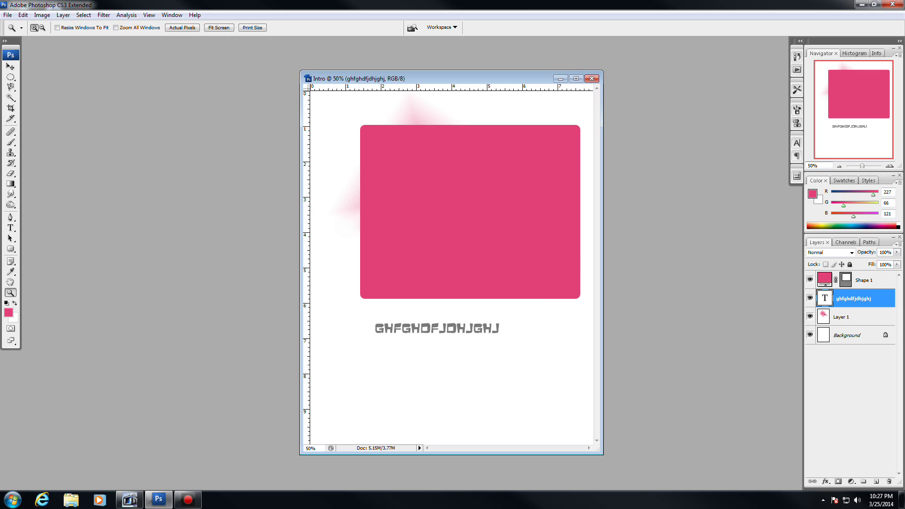
pyautogui.click(415, 212)
pyautogui.click(485, 406)
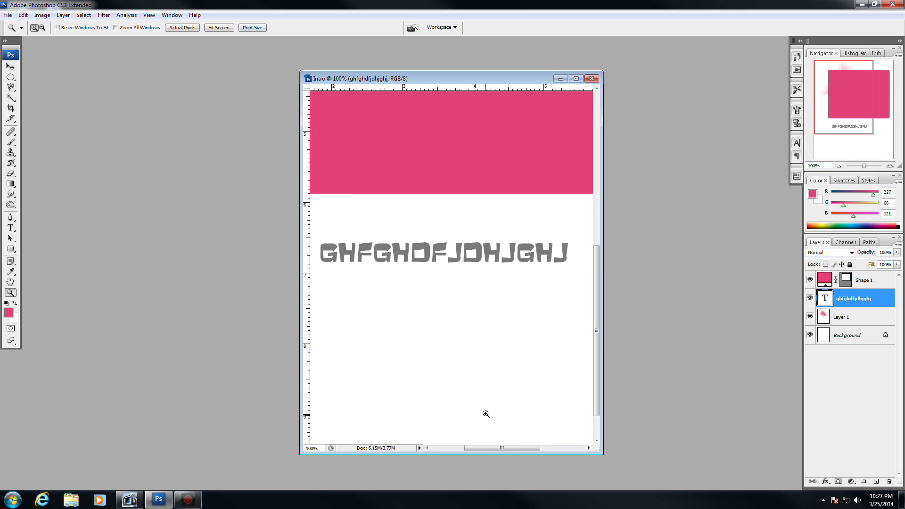
pyautogui.click(429, 252)
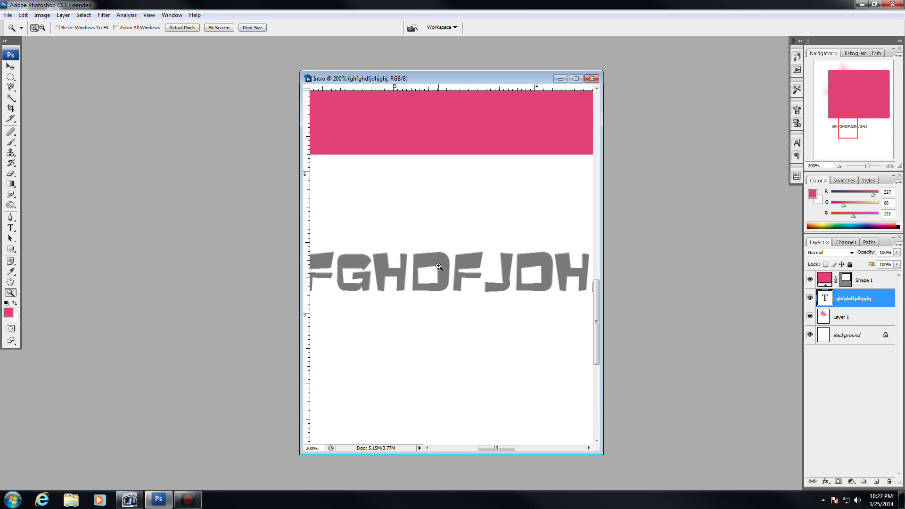
pyautogui.click(438, 266)
pyautogui.press('alt')
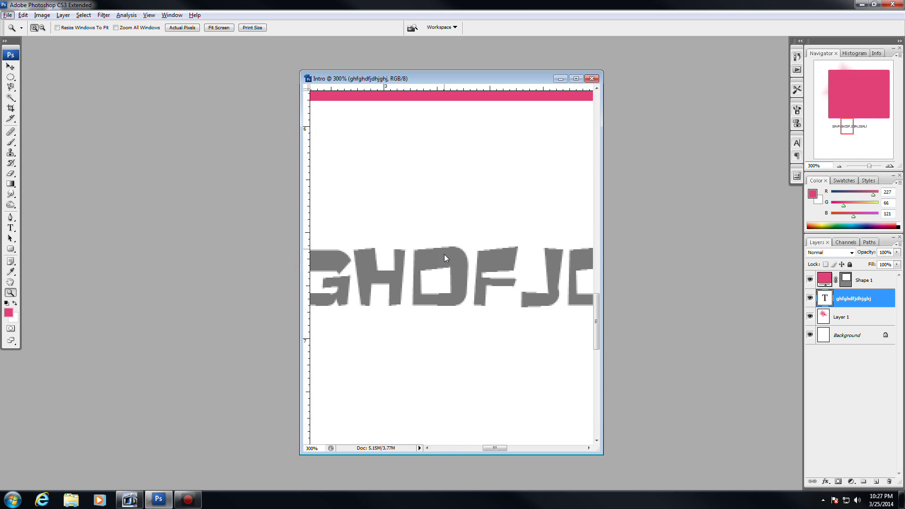
pyautogui.keyDown('alt'); pyautogui.click(444, 258); pyautogui.keyUp('alt')
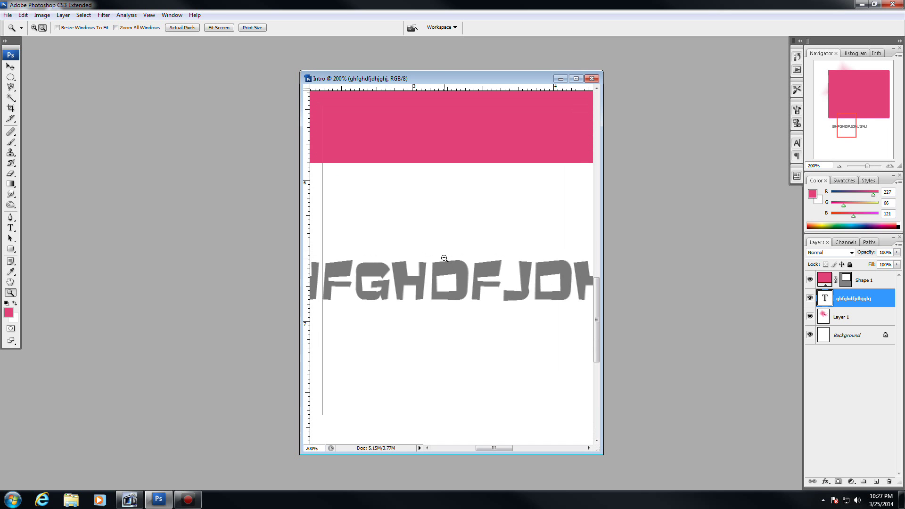
pyautogui.keyDown('alt'); pyautogui.click(445, 259); pyautogui.keyUp('alt')
pyautogui.keyDown('alt'); pyautogui.click(444, 259); pyautogui.keyUp('alt')
pyautogui.keyDown('alt'); pyautogui.click(443, 258); pyautogui.keyUp('alt')
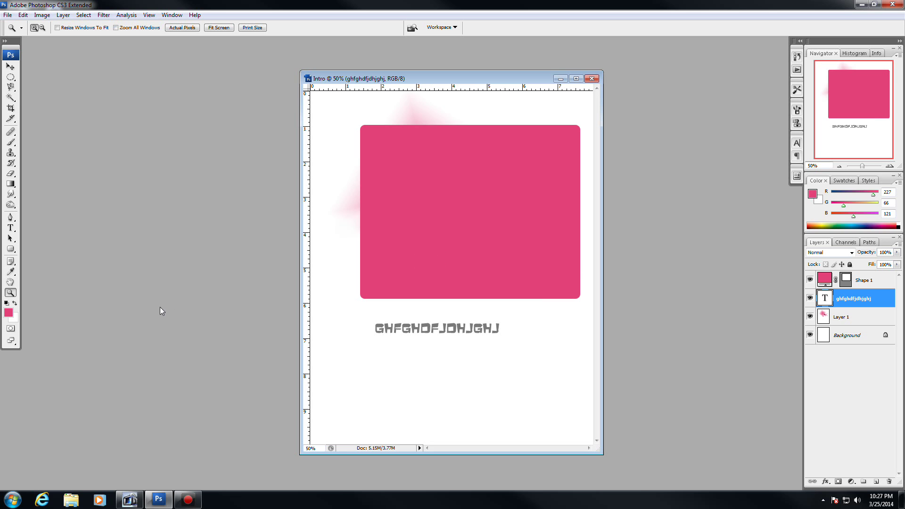
# Swap the foreground and background colours.
pyautogui.click(15, 304)
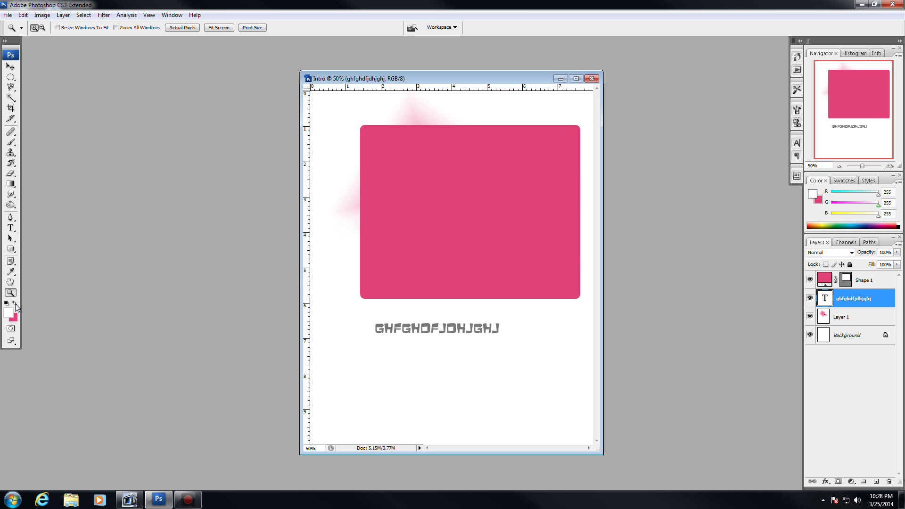
# Swap the foreground and background colours back, and set the foreground colour to green #3ebc00.
pyautogui.click(15, 304)
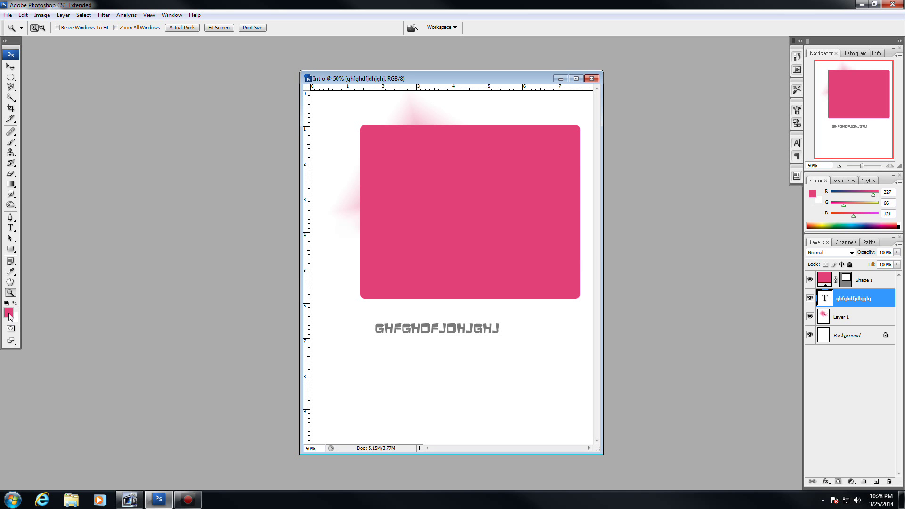
pyautogui.click(8, 312)
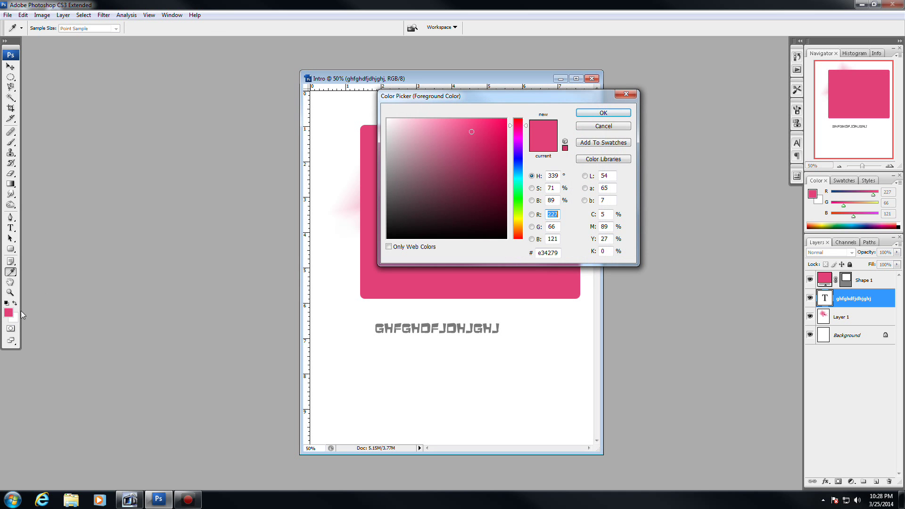
pyautogui.moveTo(477, 136)
pyautogui.mouseDown()
pyautogui.moveTo(495, 142)
pyautogui.moveTo(499, 160)
pyautogui.moveTo(483, 171)
pyautogui.moveTo(512, 117)
pyautogui.moveTo(517, 123)
pyautogui.moveTo(434, 188)
pyautogui.moveTo(426, 149)
pyautogui.moveTo(392, 135)
pyautogui.moveTo(480, 175)
pyautogui.moveTo(500, 128)
pyautogui.moveTo(501, 155)
pyautogui.moveTo(520, 114)
pyautogui.moveTo(534, 208)
pyautogui.moveTo(492, 135)
pyautogui.moveTo(515, 119)
pyautogui.moveTo(506, 150)
pyautogui.mouseUp()
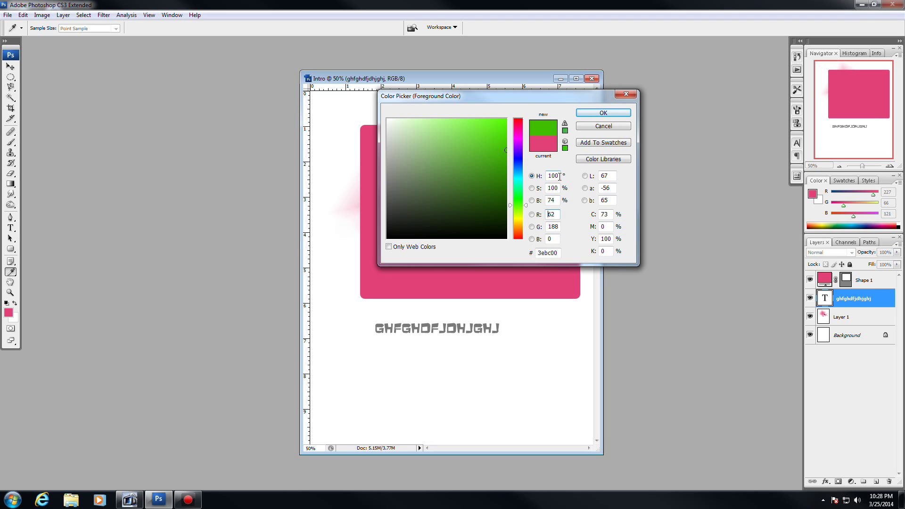
pyautogui.click(613, 113)
pyautogui.press('z')
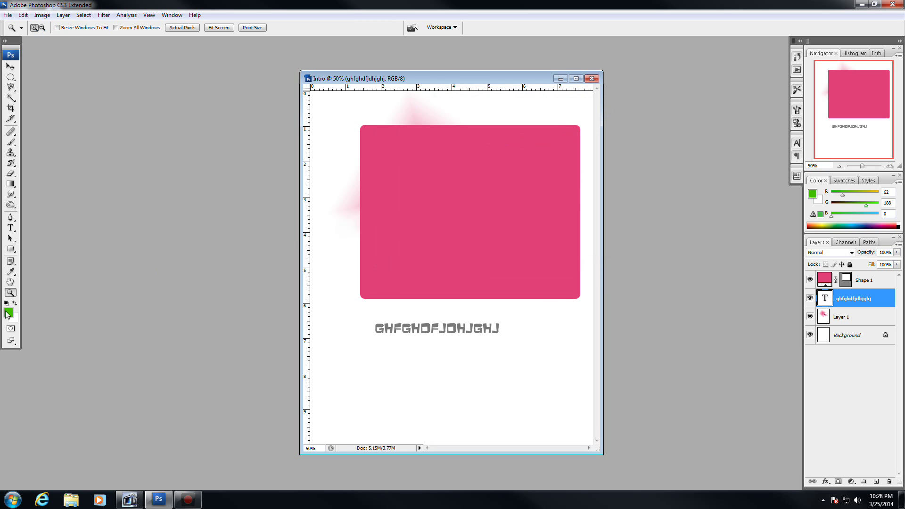
# Paint loose green scribbles with the 75 px soft Brush on Layer 1, around the rounded rectangle and behind the text.
pyautogui.click(12, 143)
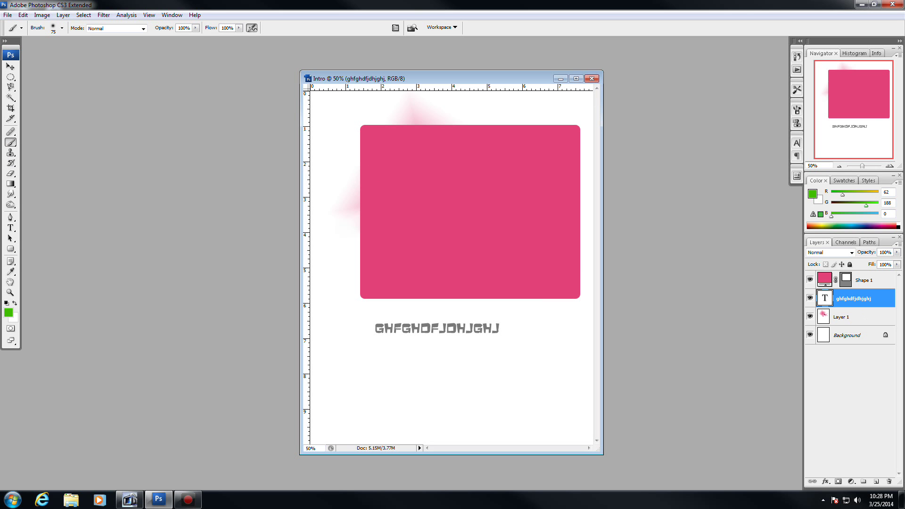
pyautogui.click(830, 312)
pyautogui.moveTo(326, 205)
pyautogui.mouseDown()
pyautogui.moveTo(434, 424)
pyautogui.moveTo(537, 382)
pyautogui.moveTo(557, 352)
pyautogui.moveTo(424, 354)
pyautogui.moveTo(372, 302)
pyautogui.moveTo(497, 340)
pyautogui.moveTo(384, 378)
pyautogui.moveTo(344, 335)
pyautogui.moveTo(486, 393)
pyautogui.moveTo(449, 339)
pyautogui.moveTo(482, 319)
pyautogui.moveTo(416, 348)
pyautogui.moveTo(482, 323)
pyautogui.moveTo(353, 318)
pyautogui.moveTo(468, 321)
pyautogui.moveTo(394, 314)
pyautogui.moveTo(413, 210)
pyautogui.moveTo(383, 335)
pyautogui.moveTo(560, 265)
pyautogui.moveTo(358, 221)
pyautogui.moveTo(405, 332)
pyautogui.moveTo(506, 239)
pyautogui.moveTo(449, 244)
pyautogui.moveTo(504, 325)
pyautogui.moveTo(420, 273)
pyautogui.moveTo(503, 243)
pyautogui.moveTo(441, 365)
pyautogui.moveTo(463, 356)
pyautogui.mouseUp()
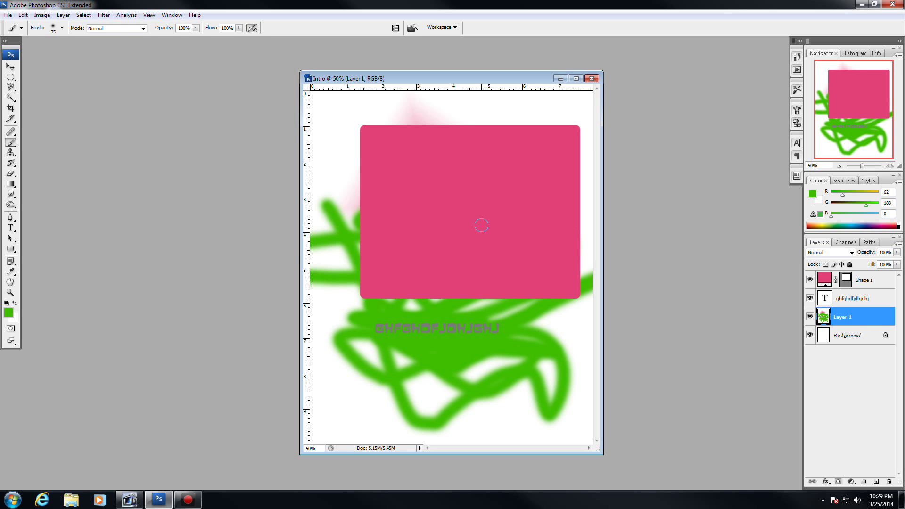